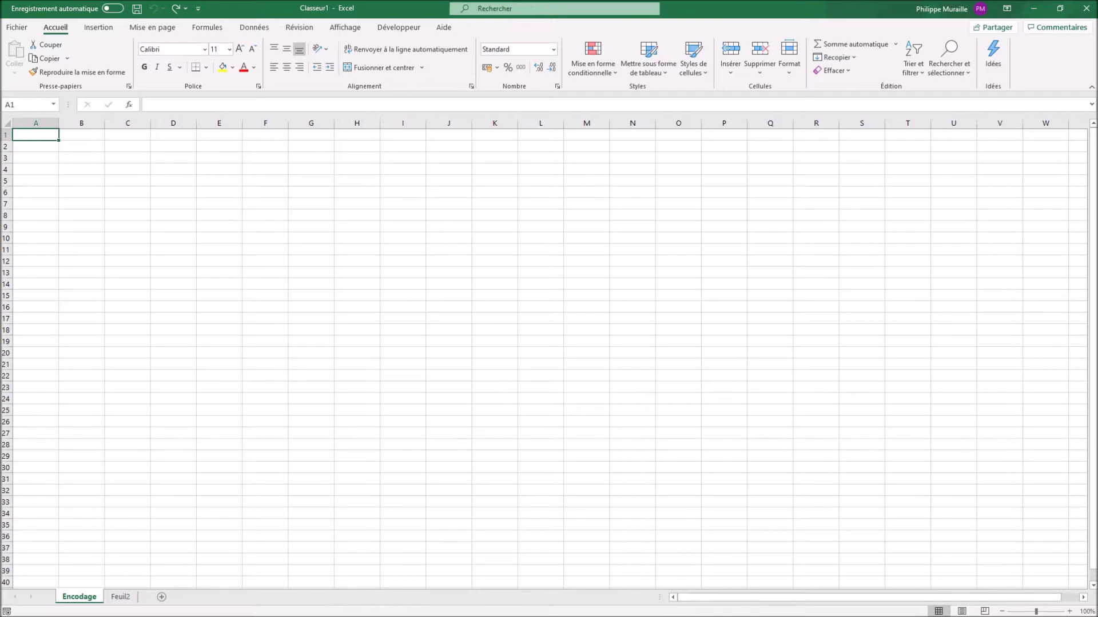
Rename the second sheet, Feuil2, as Tableau.
double_click(120, 597)
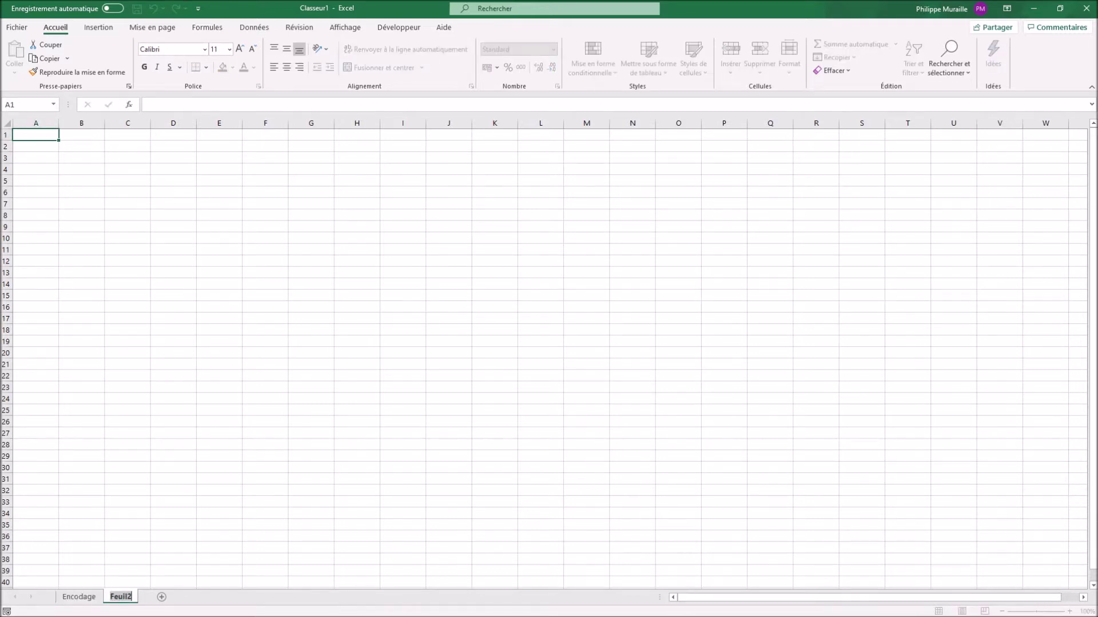
type("Tableau")
key("Return")
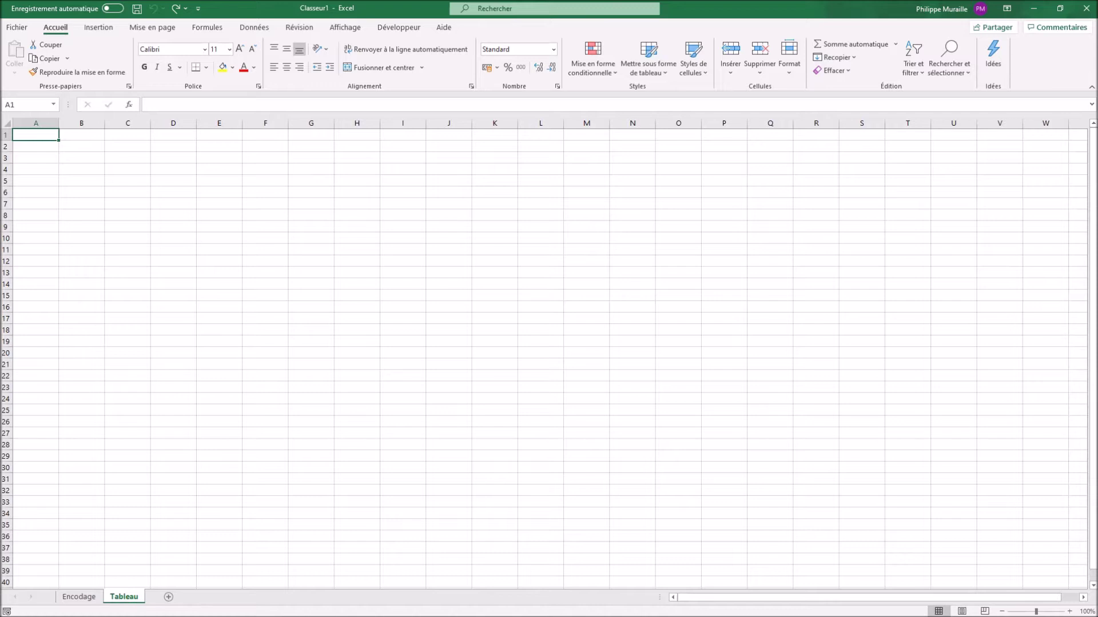
Add the form labels down column D of the Encodage sheet, from "Prénom :" in D14 to "Téléphone :" in D24 and "Commentaire :" in D26.
left_click(79, 597)
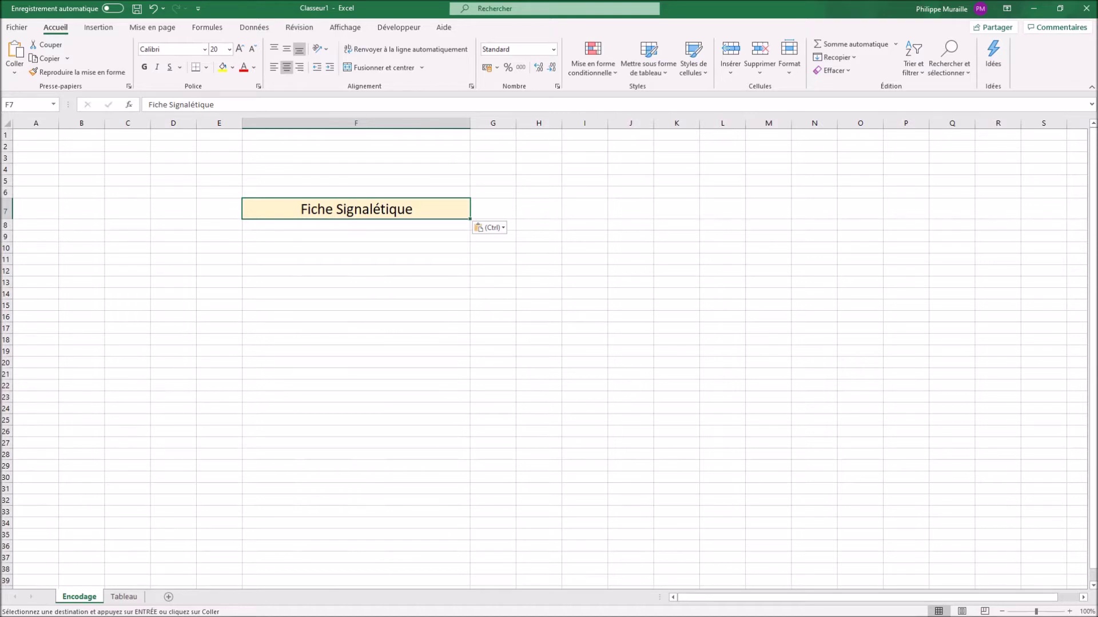
key("alt+Tab")
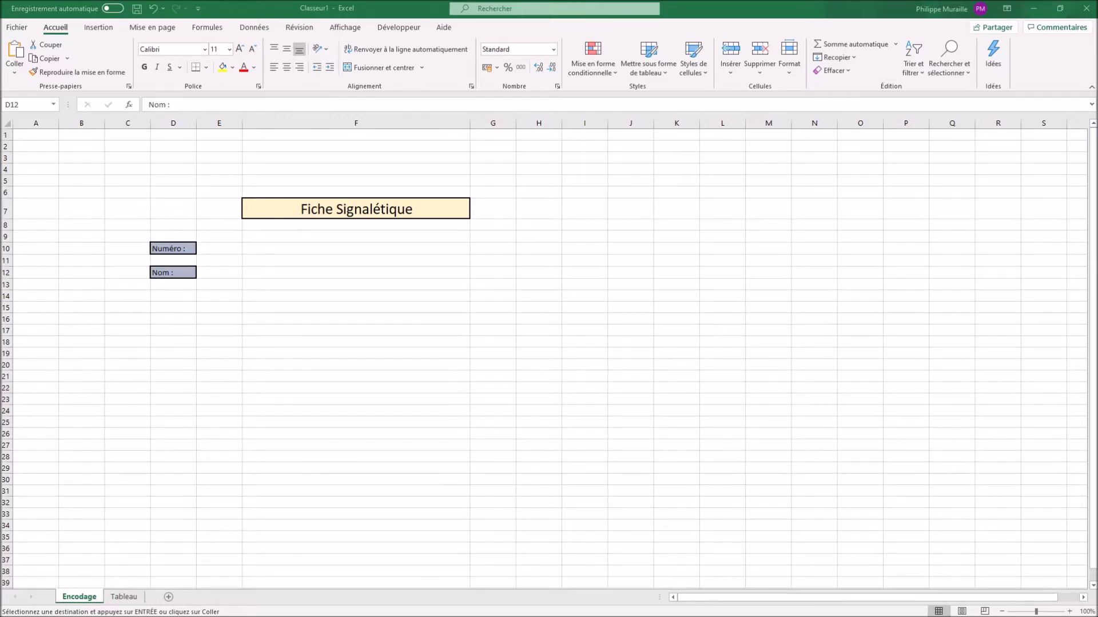
left_click(174, 297)
type("Prénom :")
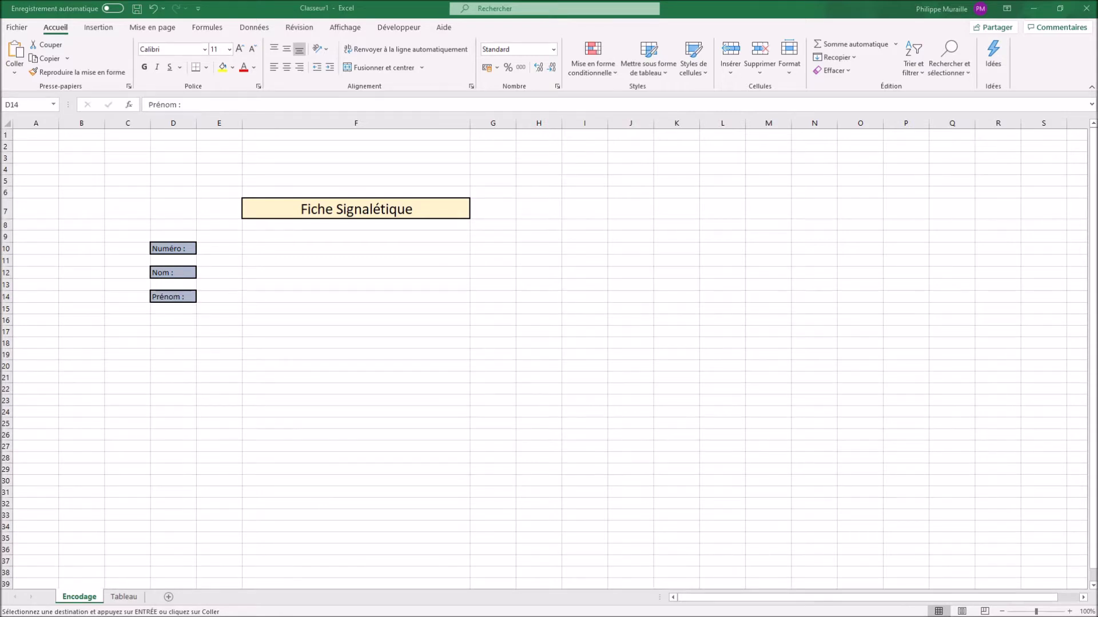
left_click(174, 320)
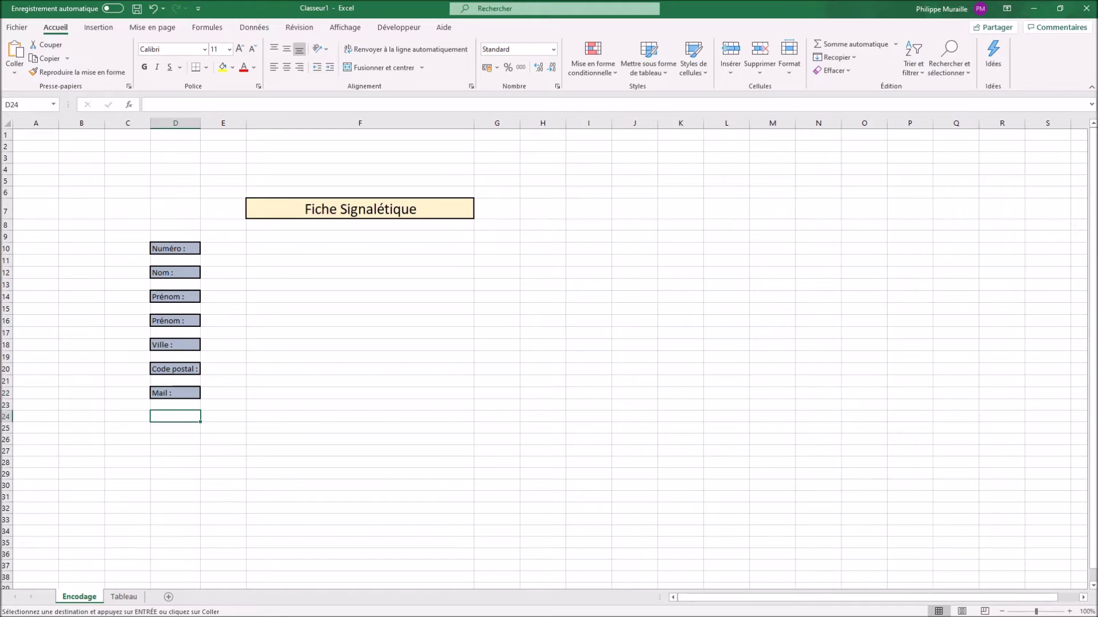
type("Téléphone :")
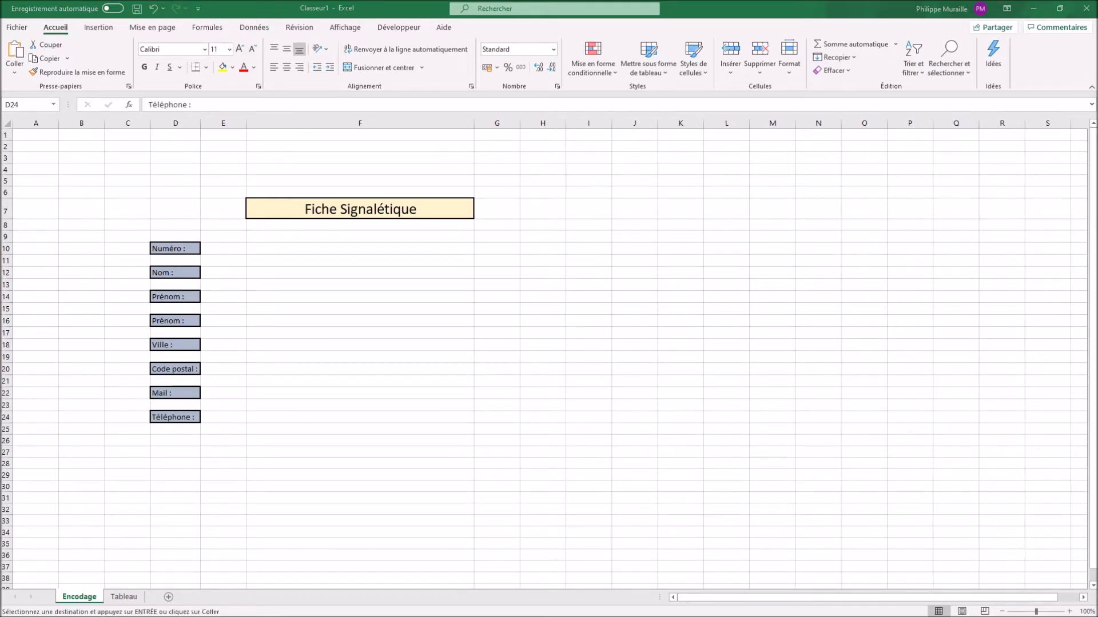
left_click(175, 441)
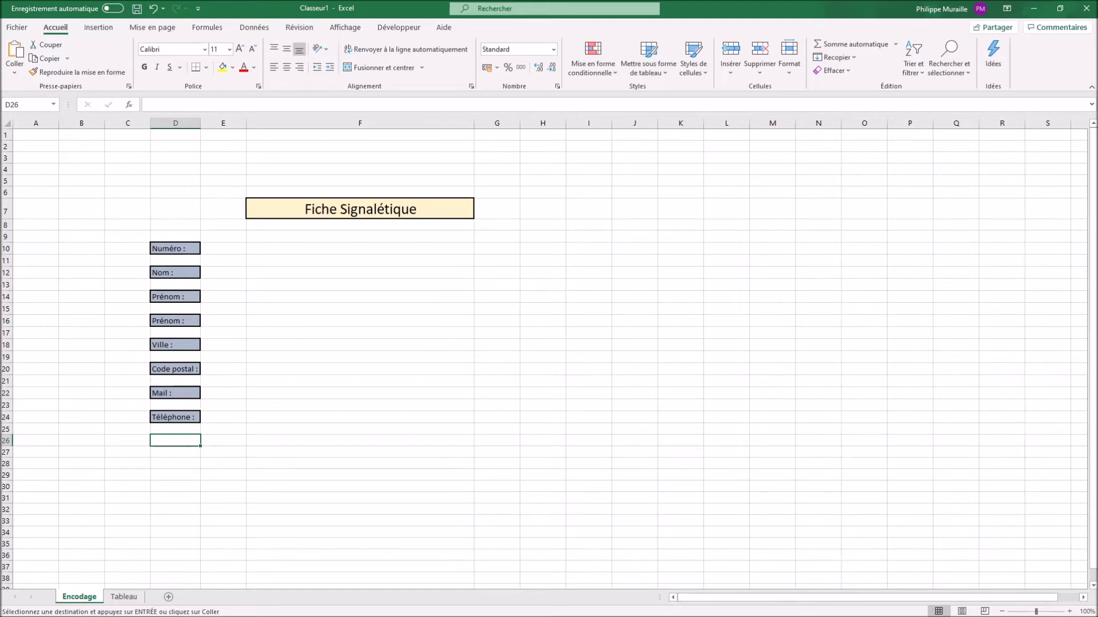
type("Commentaire :")
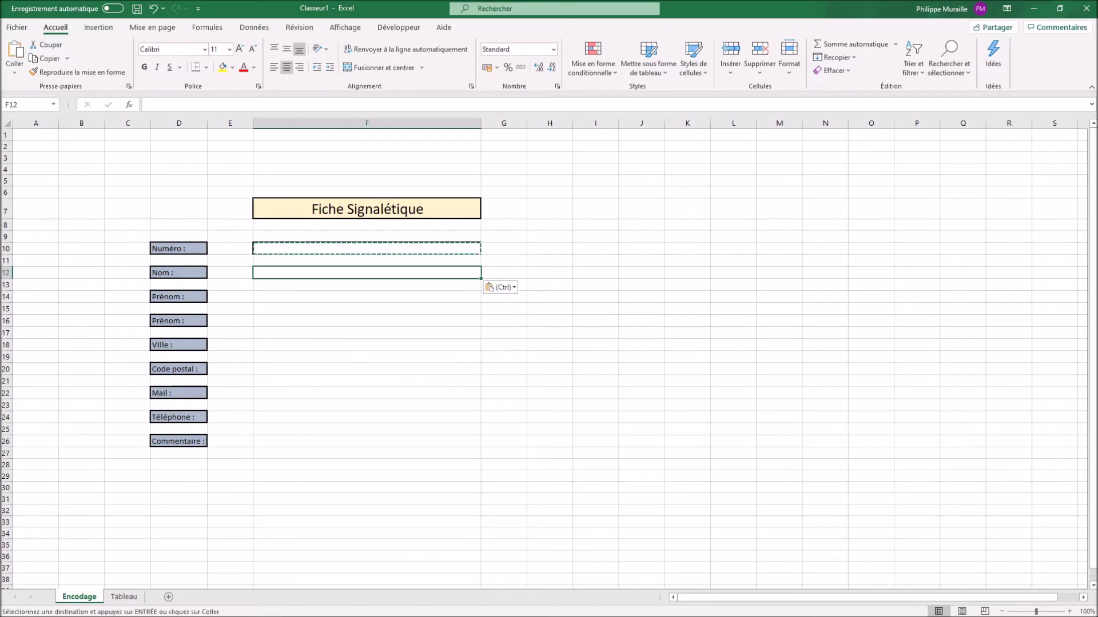
Paste the bordered entry cell beside the labels Prénom to Téléphone, on every second row from F14 to F24.
left_click(366, 297)
key("ctrl+v")
left_click(366, 320)
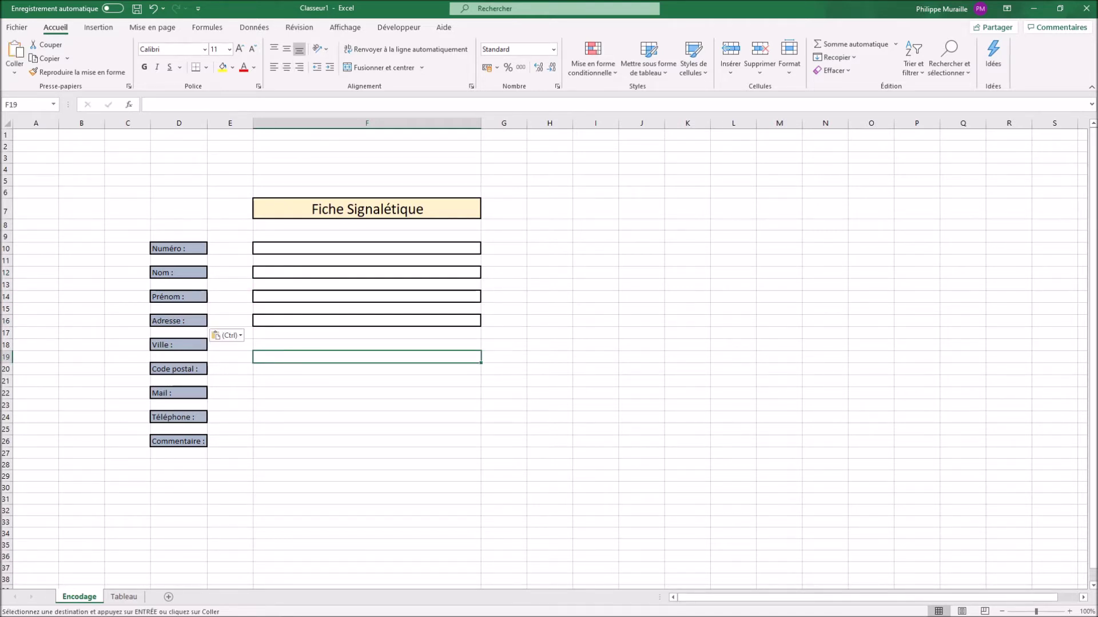
left_click(367, 345)
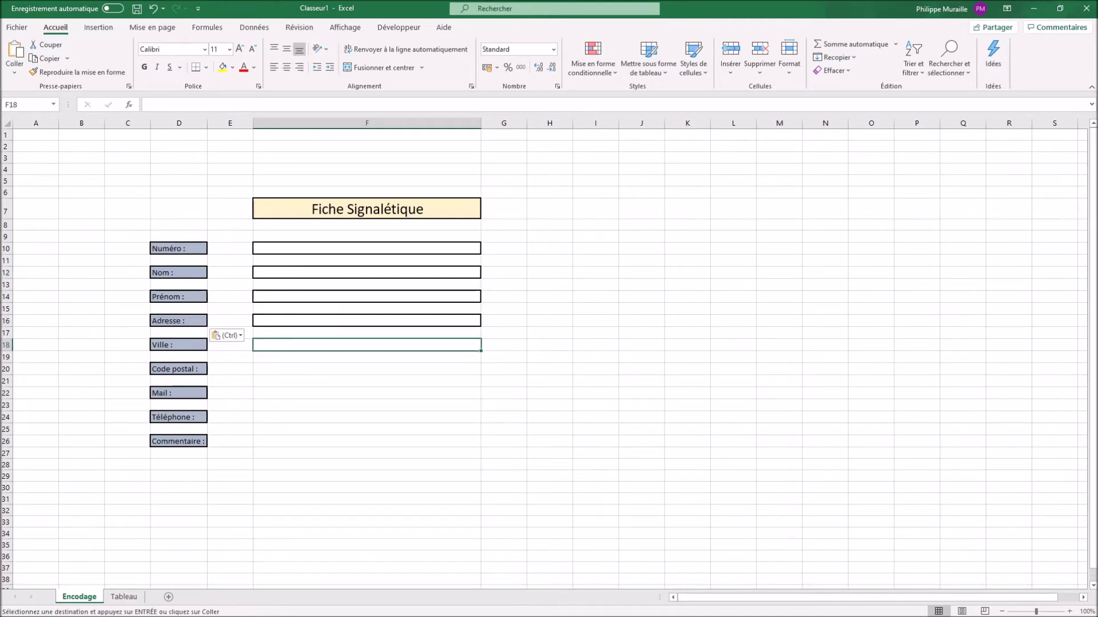
key("ctrl+v")
left_click(367, 369)
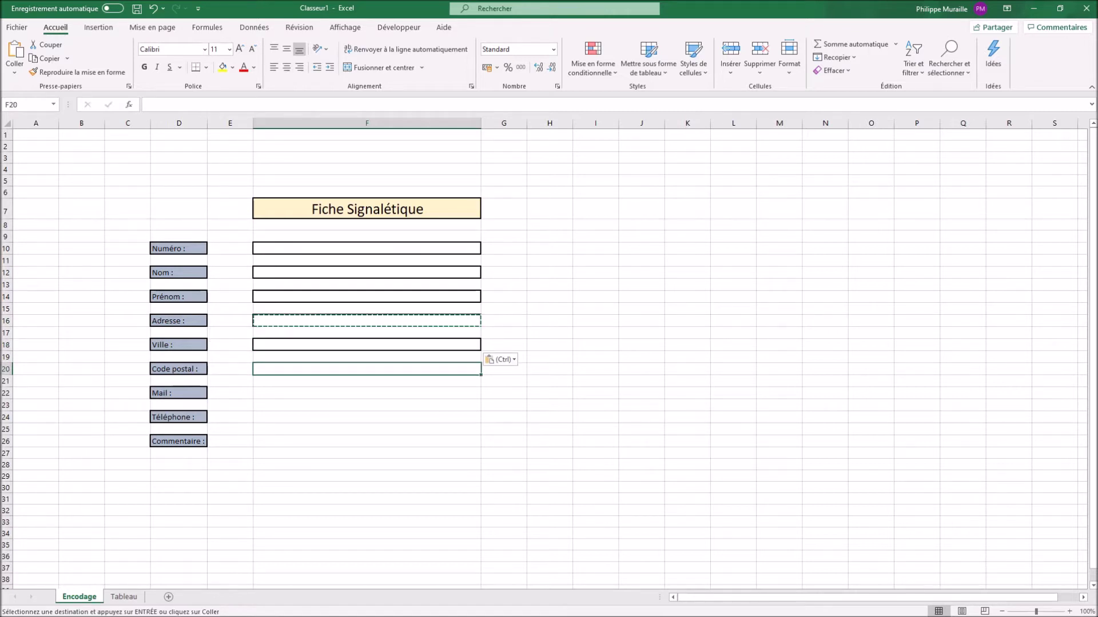
key("ctrl+v")
left_click(366, 393)
key("ctrl+v")
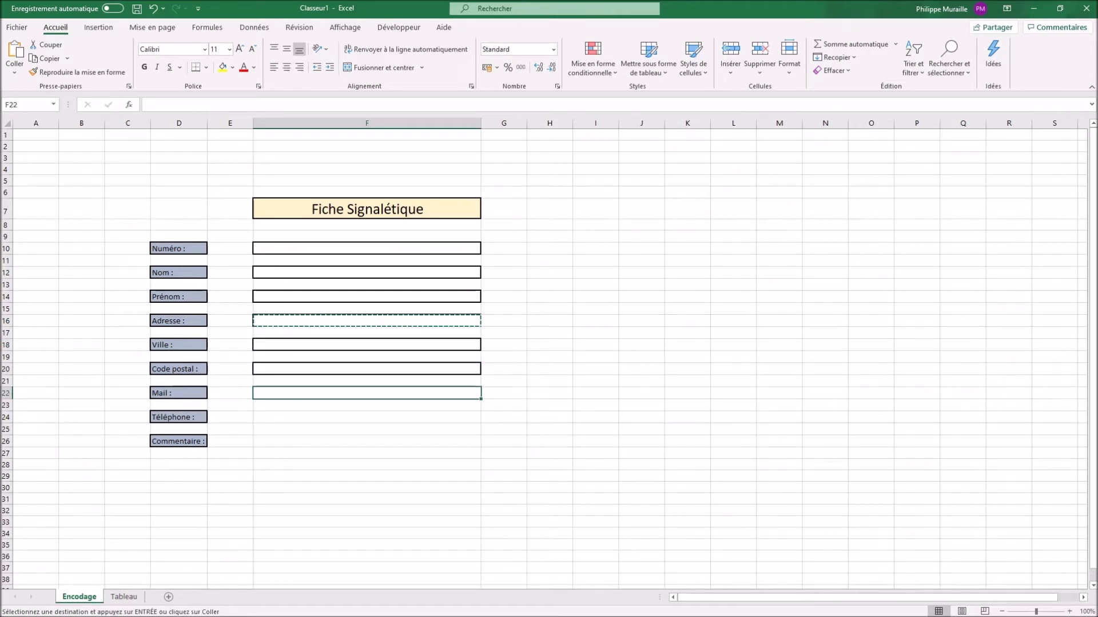
left_click(366, 418)
key("ctrl+v")
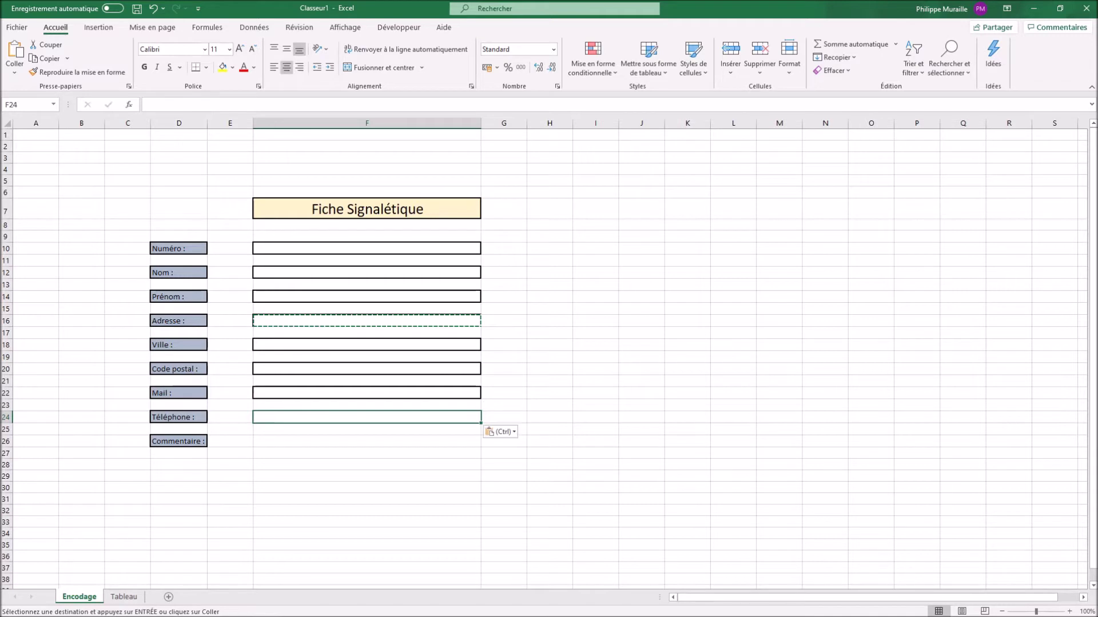
Put a thick outside border around F26:F29 as the entry box for the comment.
left_click(366, 453)
left_click(366, 442)
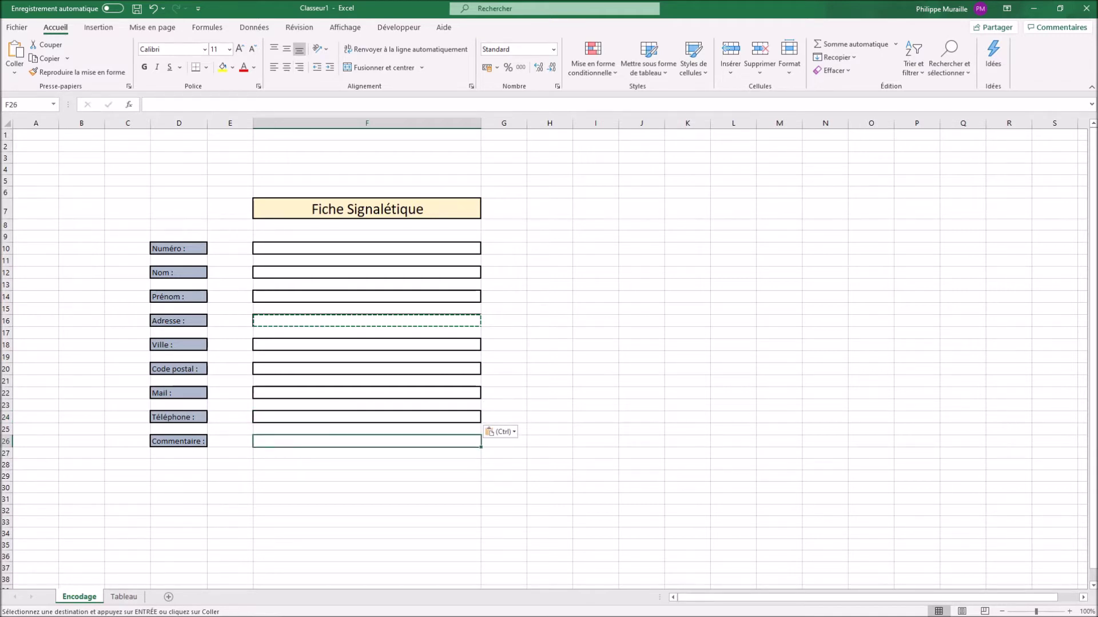
left_click_drag(366, 441, 366, 476)
left_click(205, 67)
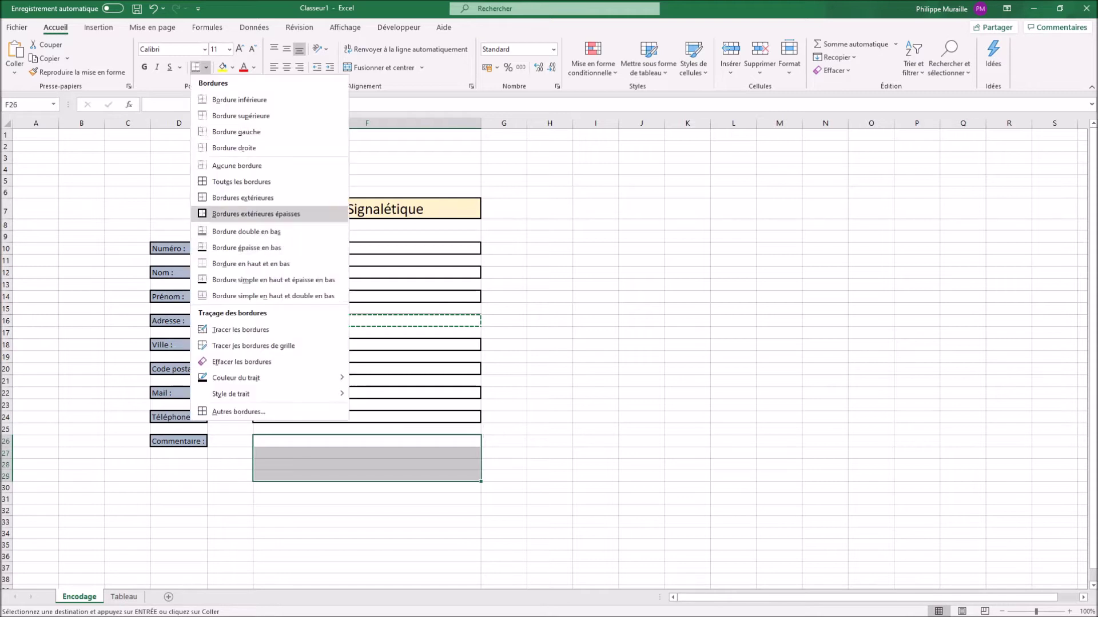
left_click(256, 213)
left_click(367, 476)
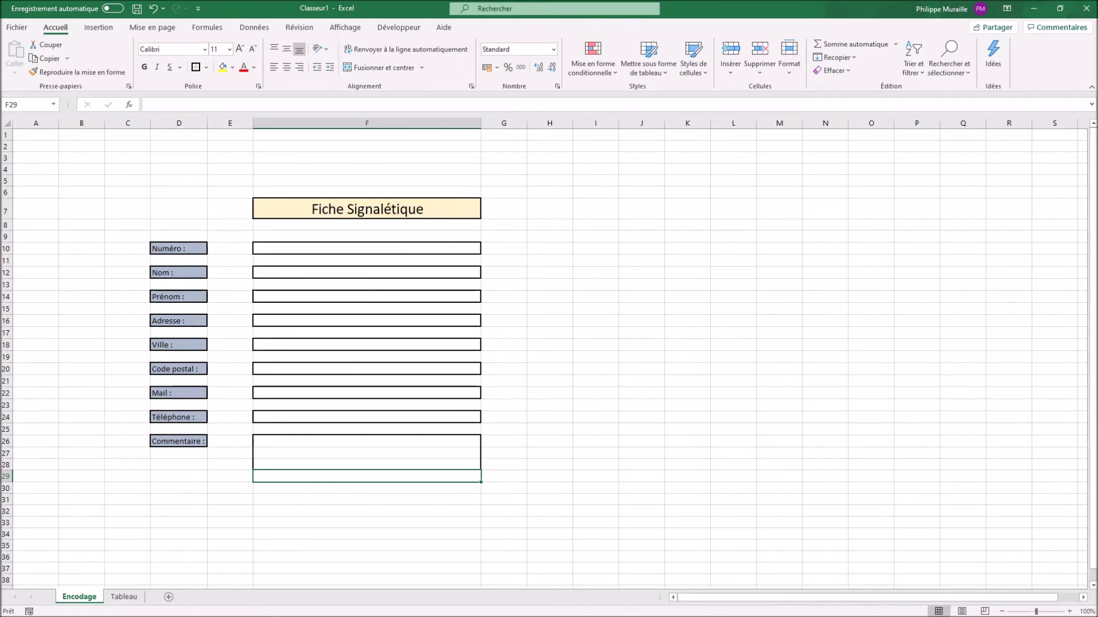
Fill the whole form area C5:G30 with a light gold background.
left_click_drag(127, 180, 523, 492)
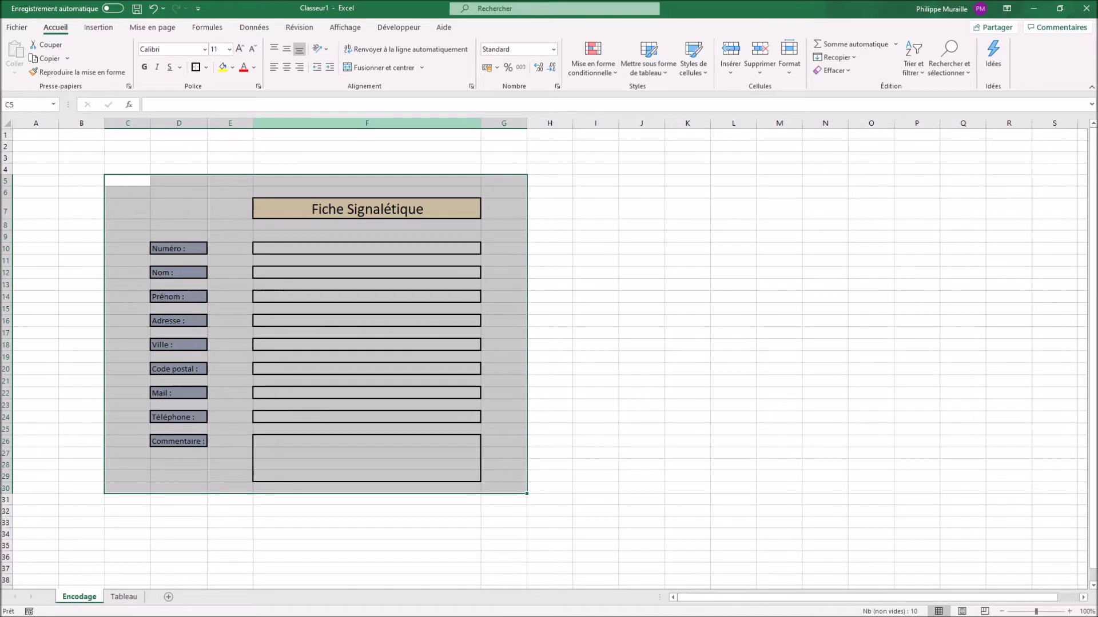
left_click(232, 66)
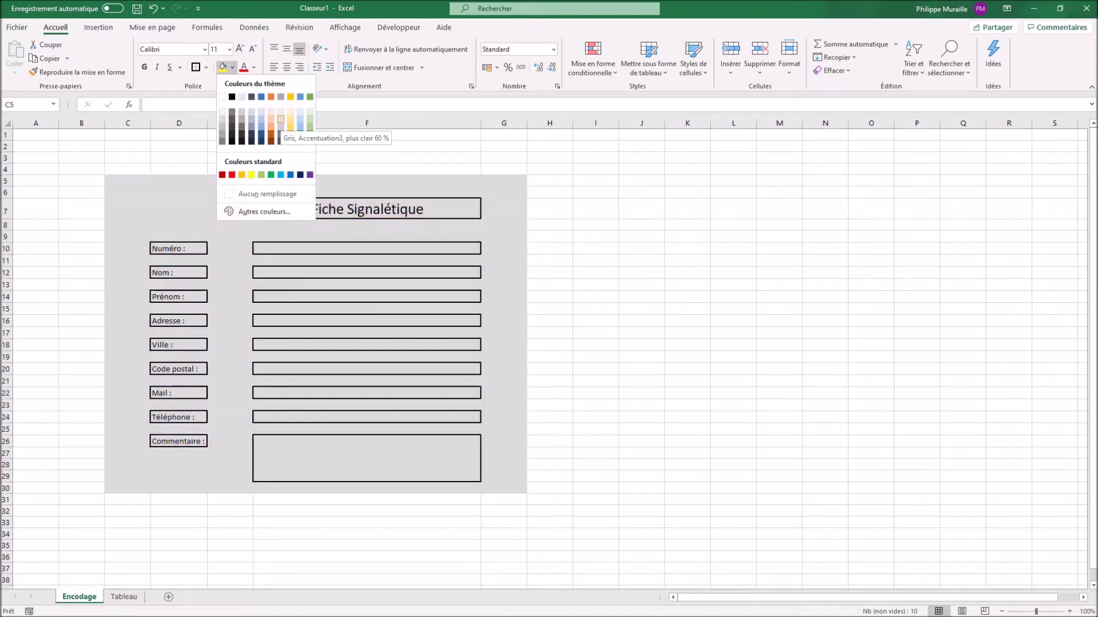
left_click(290, 119)
Outline the form area C5:G30 with a thick outside border and fill the column D labels with light blue.
left_click_drag(127, 181, 523, 492)
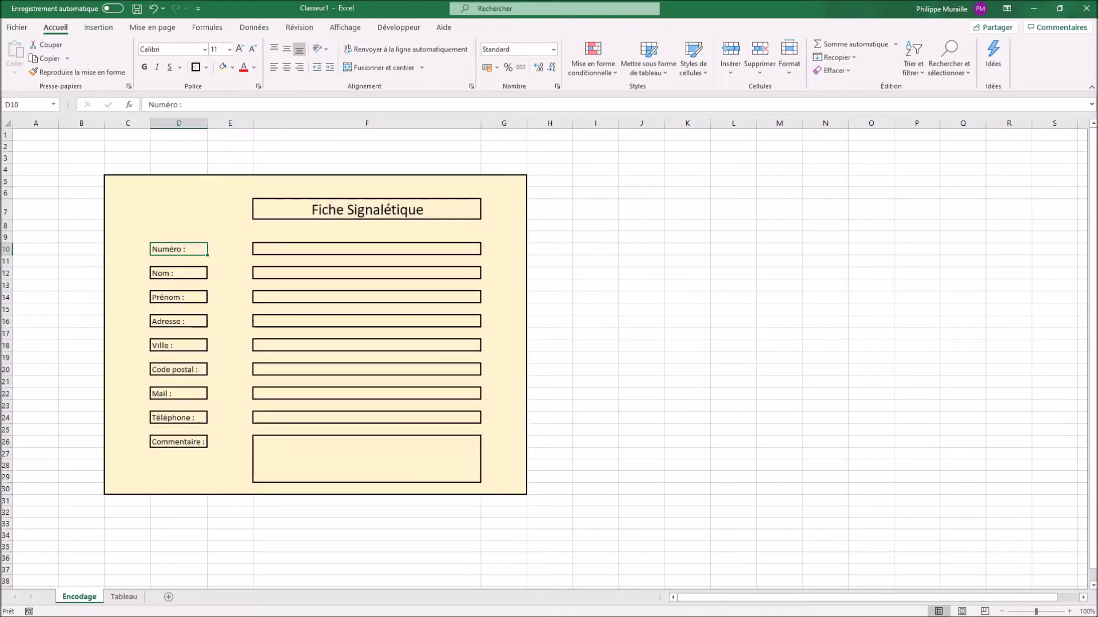
left_click(232, 67)
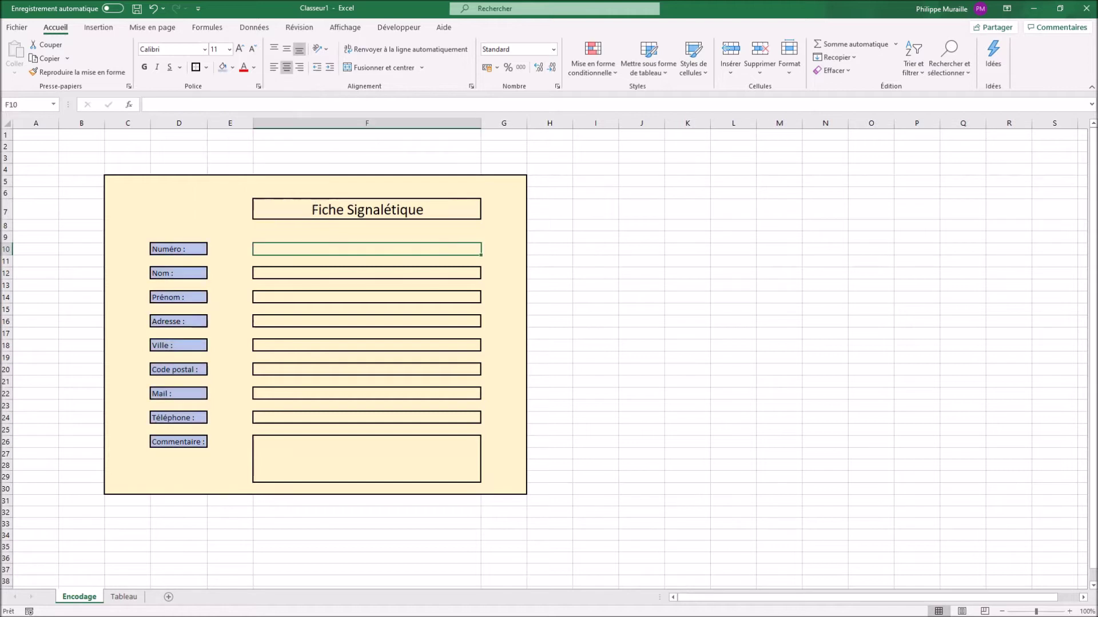
Fill all the entry cells in column F white, from F10 to F24 and the comment box F26:F29.
left_click(367, 274, "ctrl")
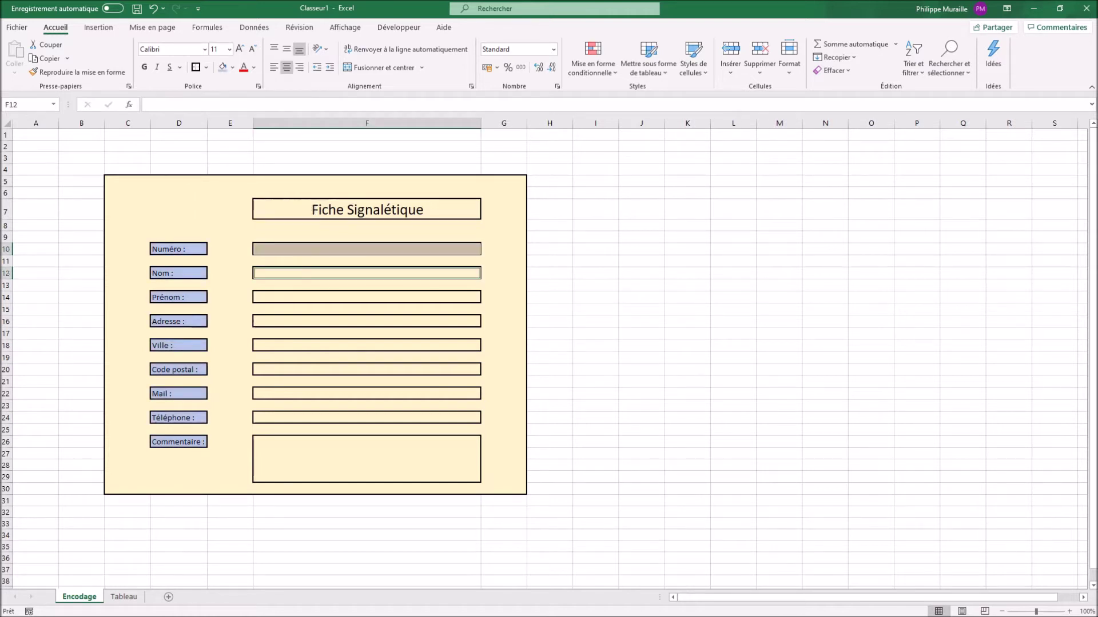
left_click(367, 297, "ctrl")
left_click(367, 322, "ctrl")
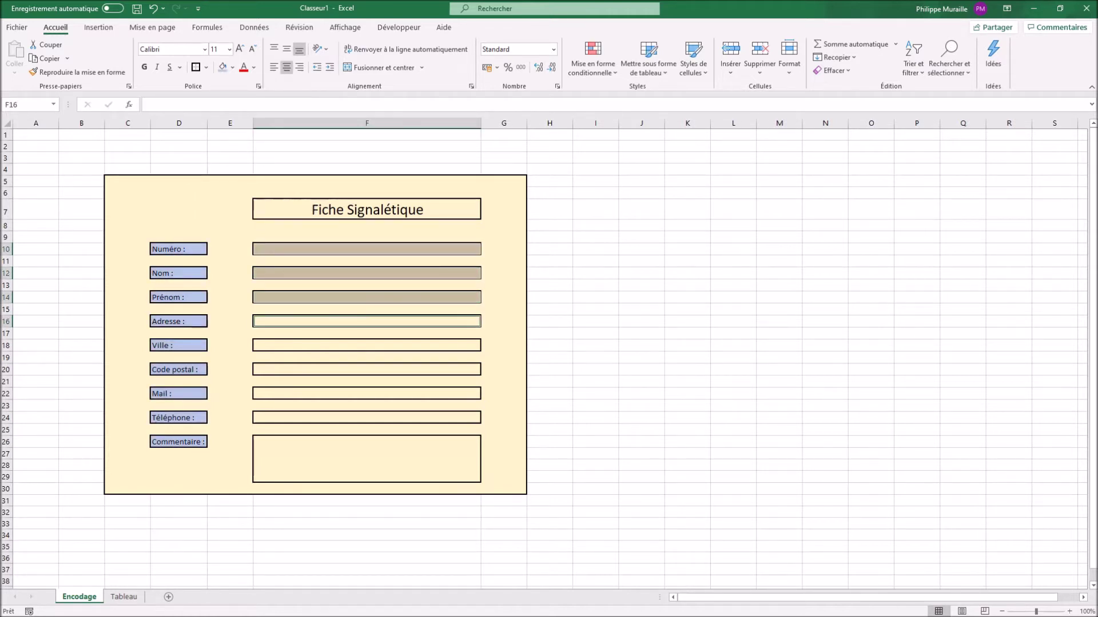
left_click(366, 346, "ctrl")
left_click(366, 370, "ctrl")
left_click(366, 394, "ctrl")
left_click(367, 417, "ctrl")
left_click(367, 442, "ctrl")
left_click(367, 454, "ctrl")
left_click(367, 466, "ctrl")
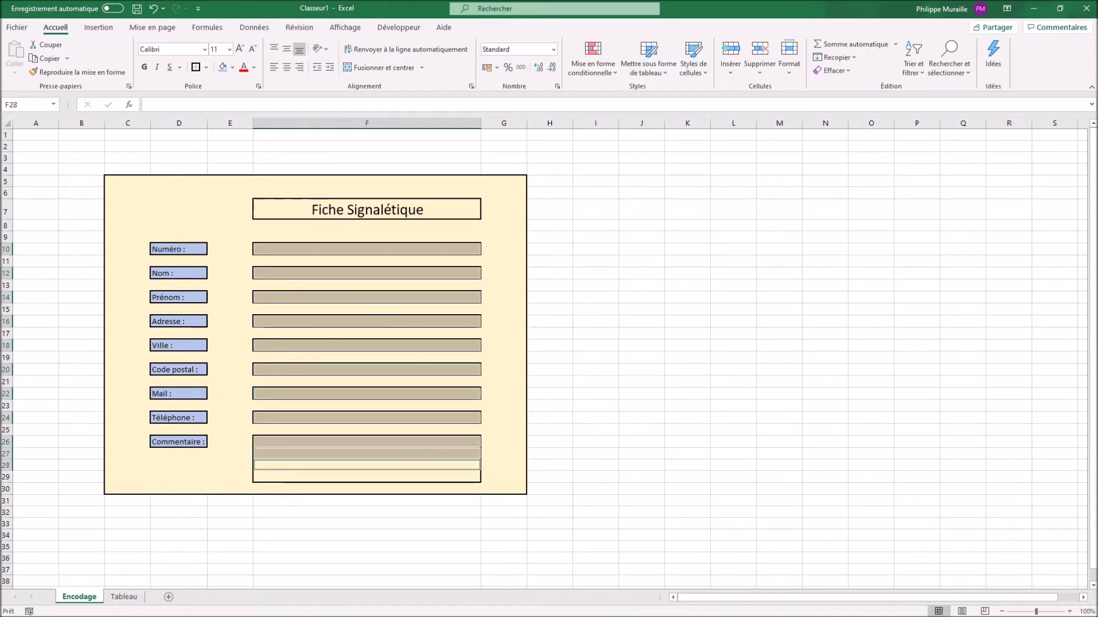
left_click(367, 477, "ctrl")
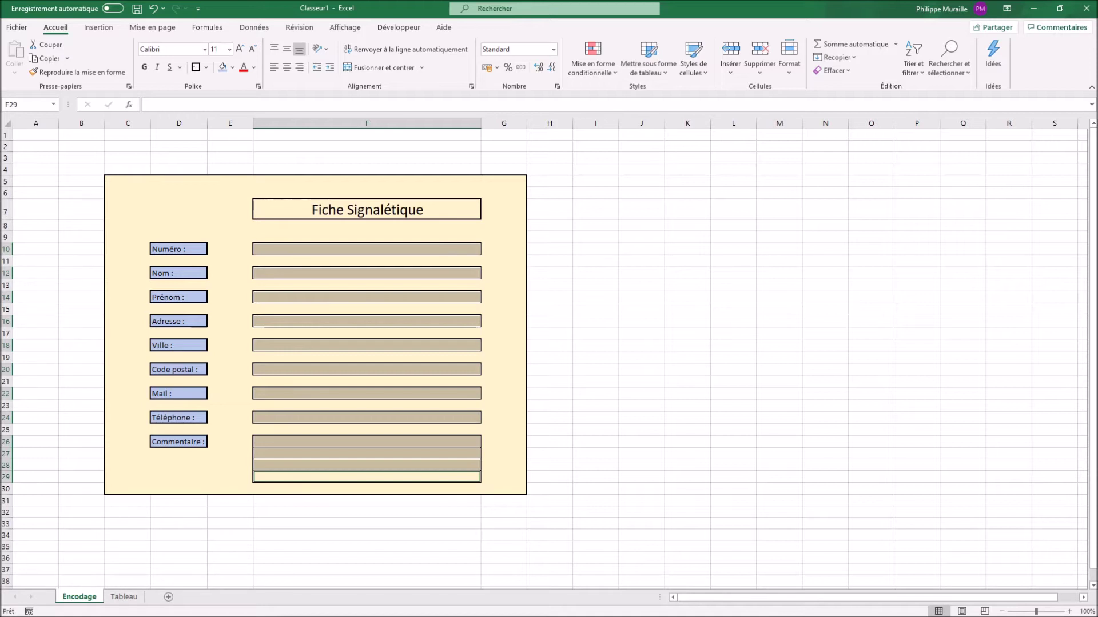
left_click(232, 67)
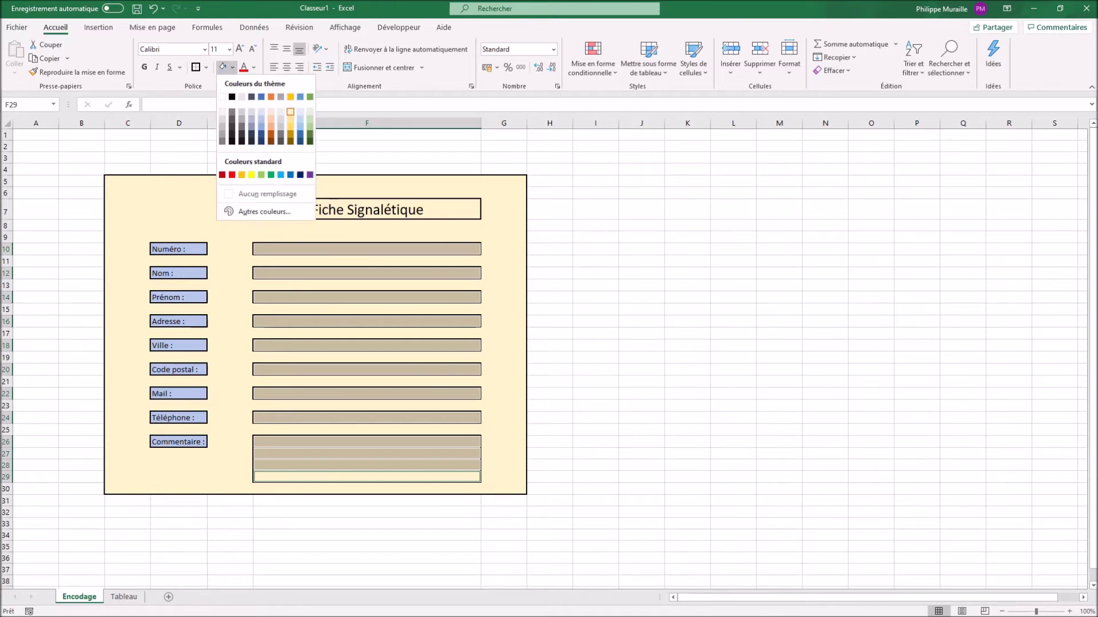
left_click(223, 97)
left_click(366, 453)
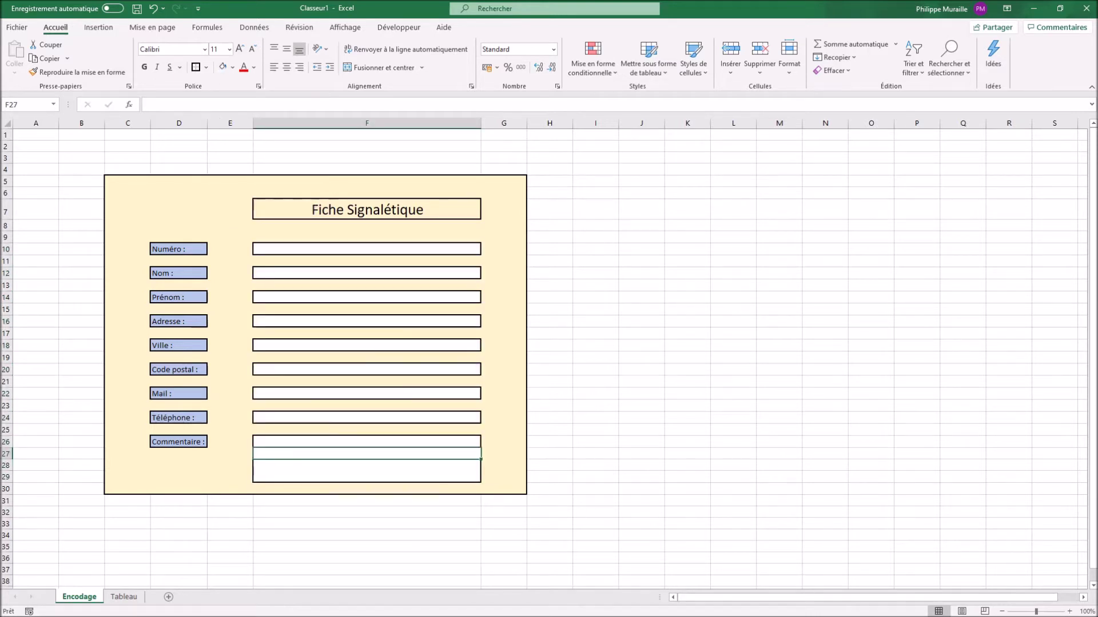
left_click(367, 249)
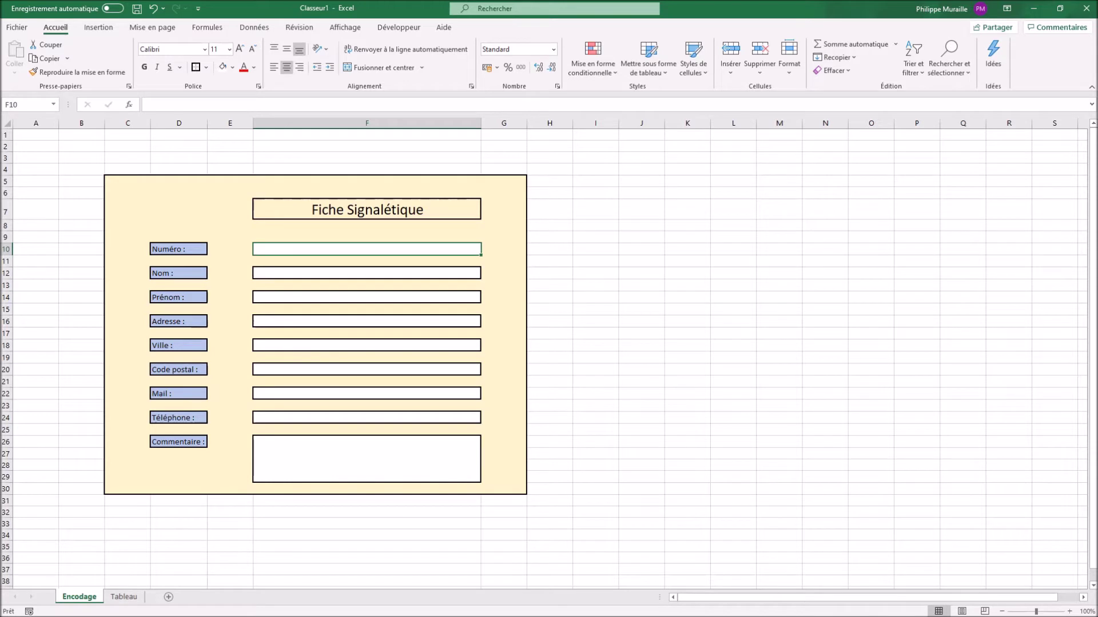
On the Tableau sheet, enter the column headers Nom, Prénom, Adresse and Ville in A1:D1.
left_click(123, 597)
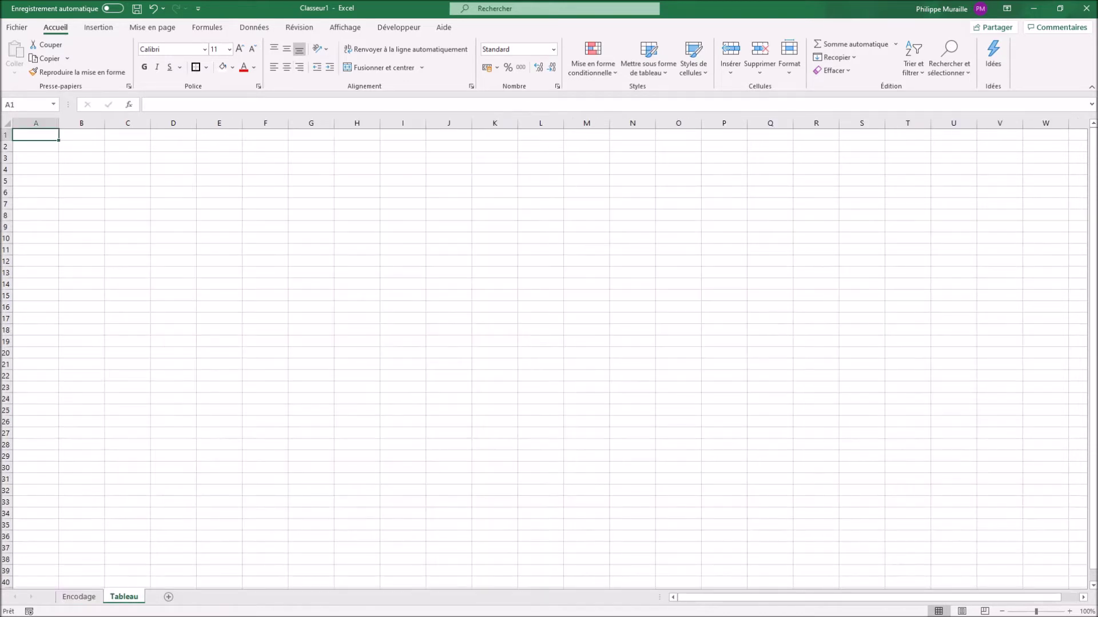
key("alt+Tab")
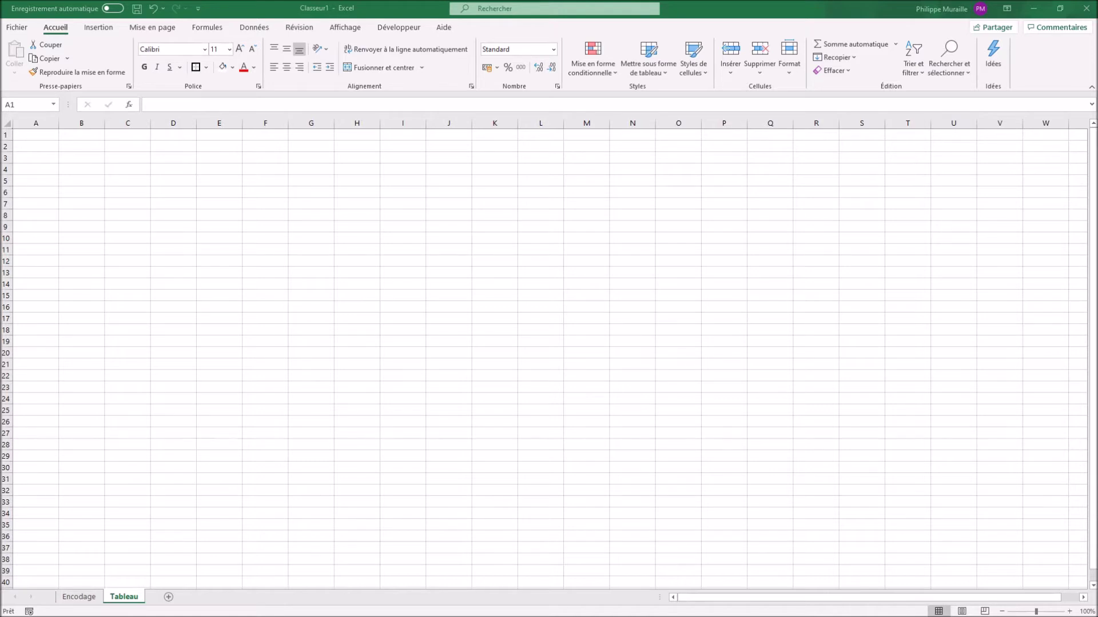
key("alt+Tab")
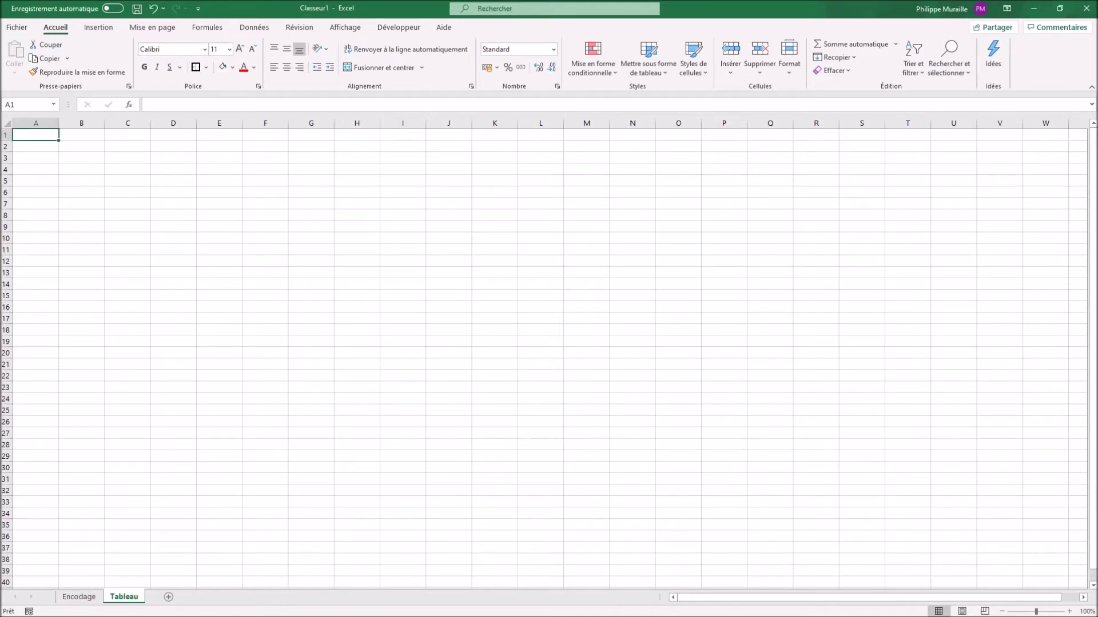
type("Nom")
key("Tab")
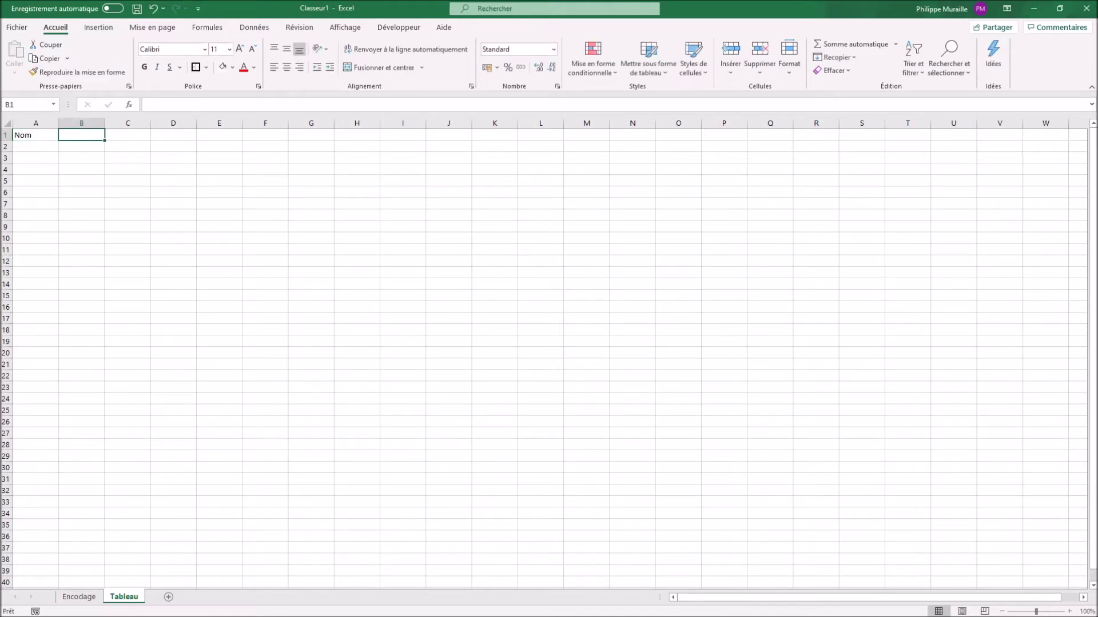
type("Prénom")
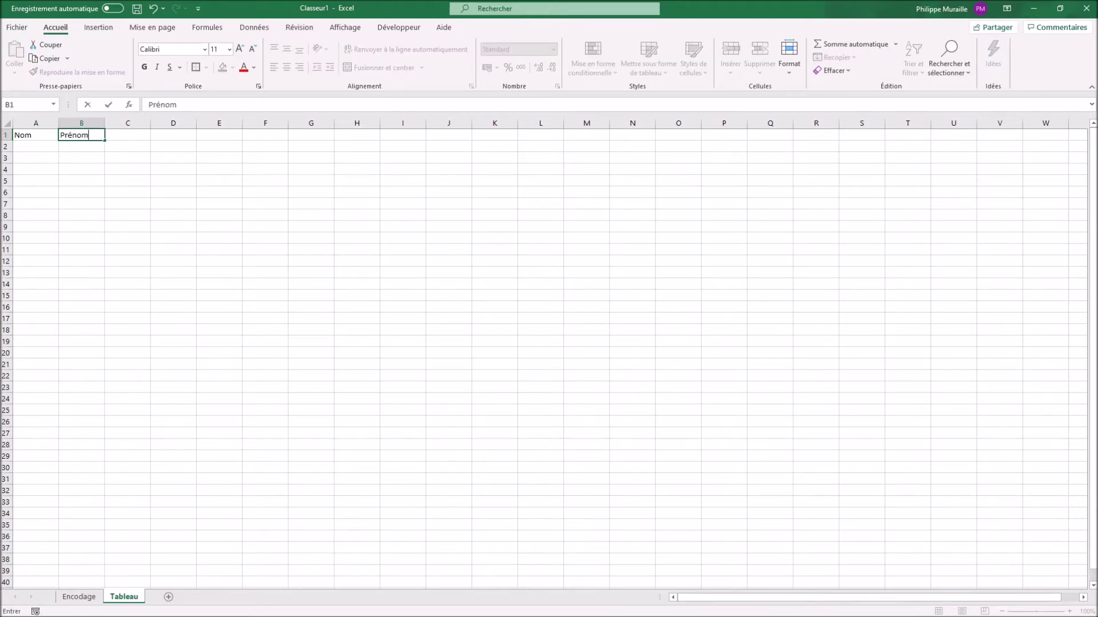
key("Tab")
type("Adresse")
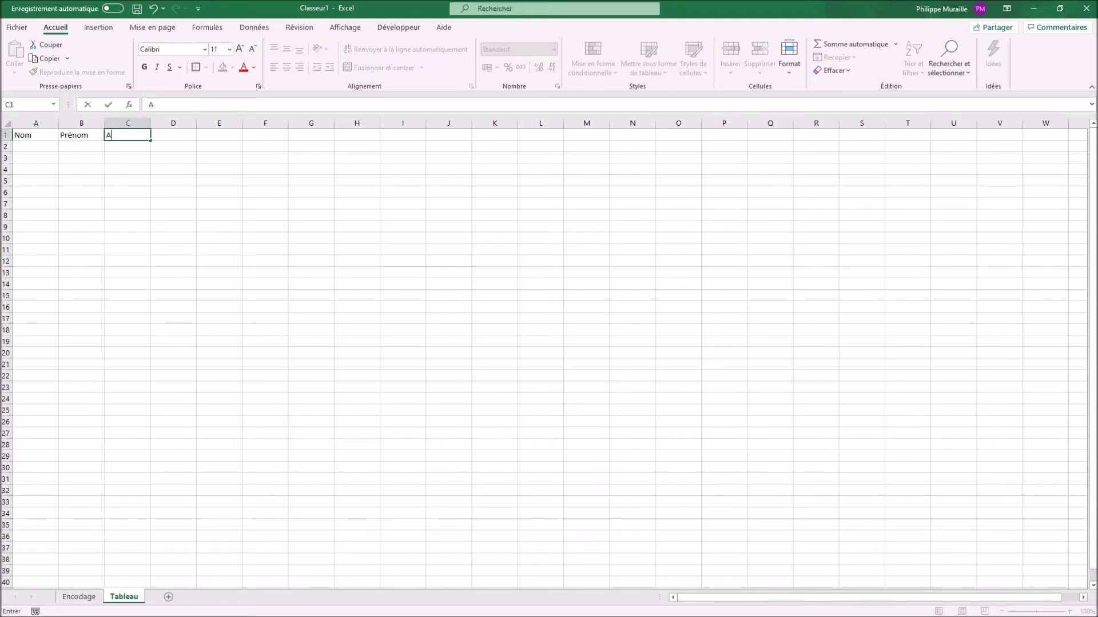
key("Tab")
type("Ville")
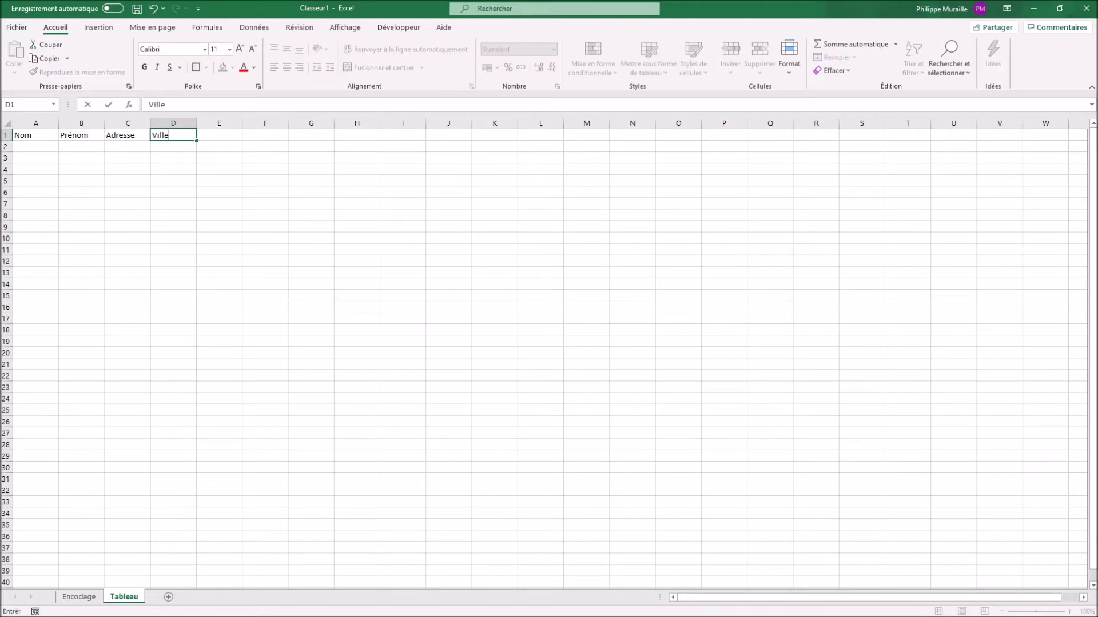
Continue the header row with Code postal, Mail and Téléphone in E1:G1.
key("Tab")
type("C")
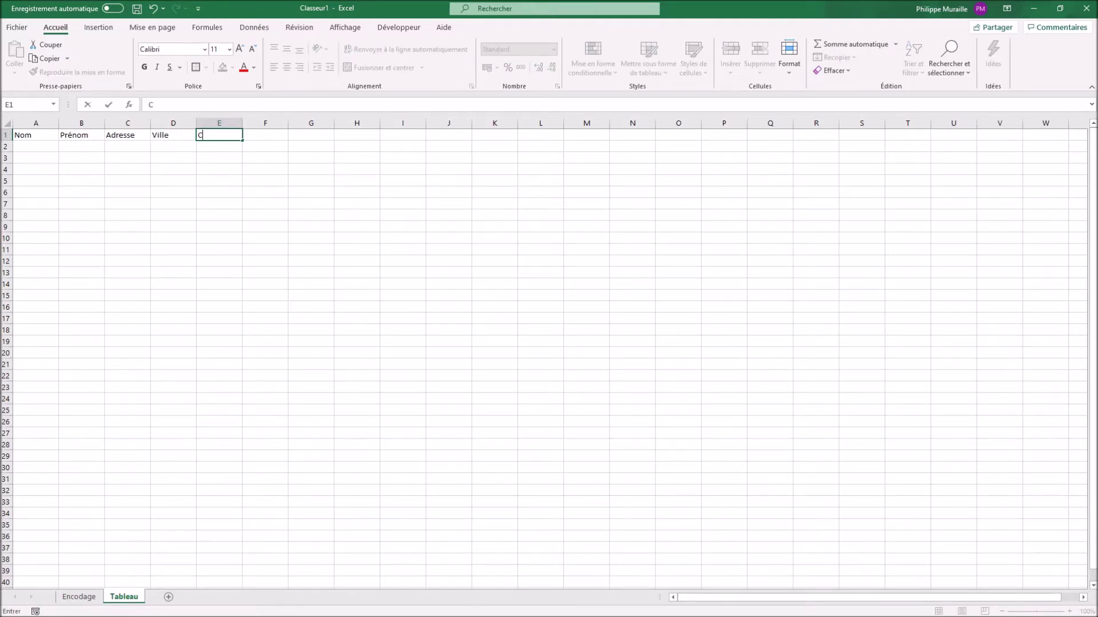
type("ode postal")
key("Tab")
type("Mail")
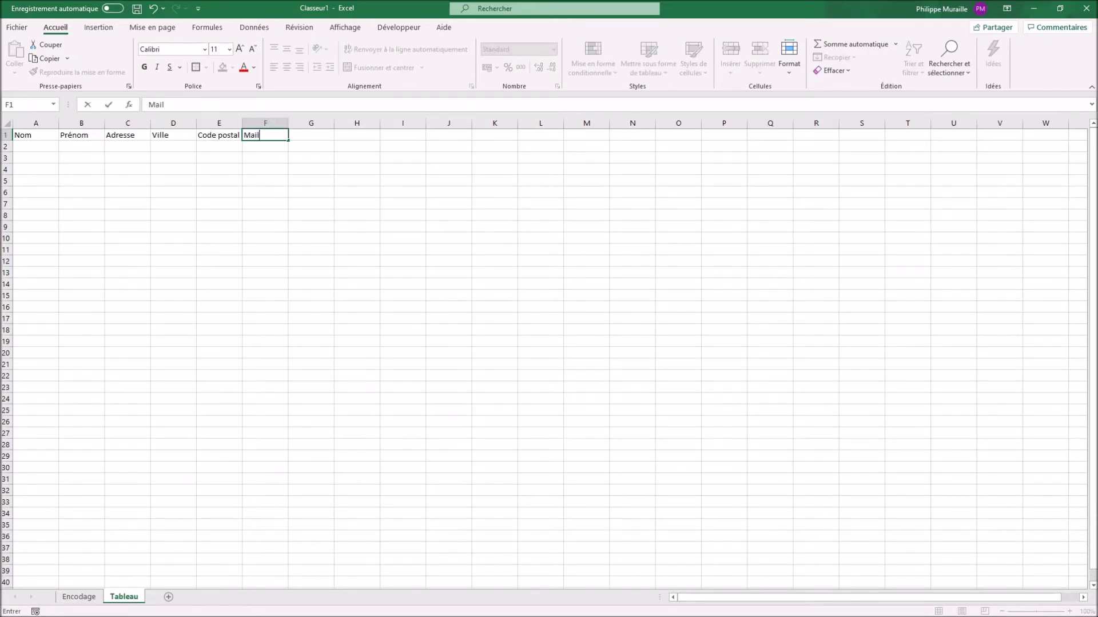
key("Tab")
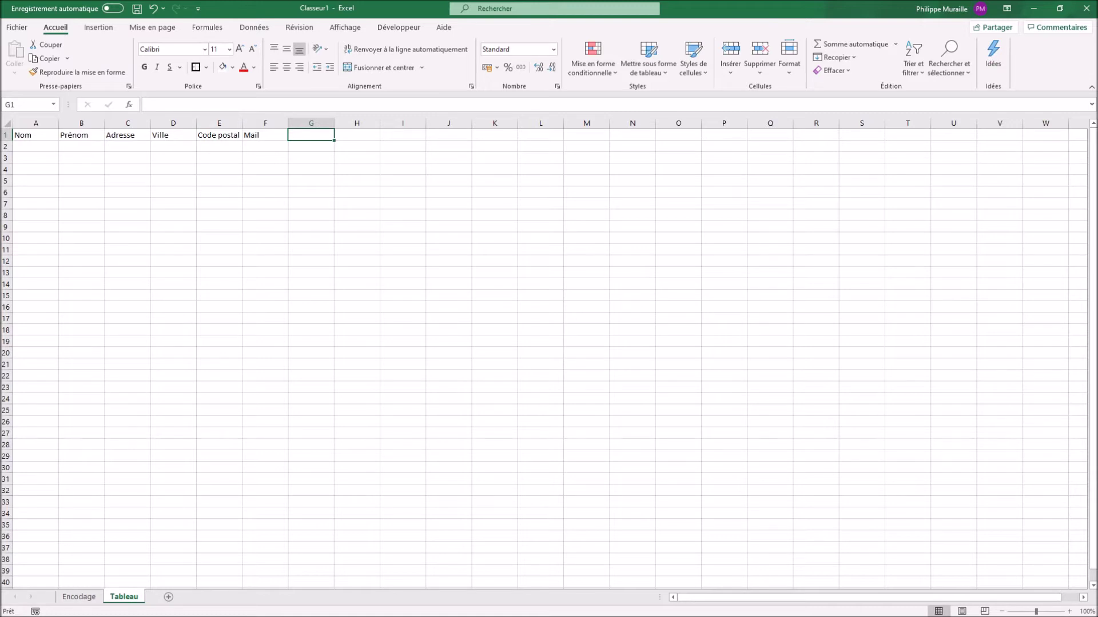
type("Télépho")
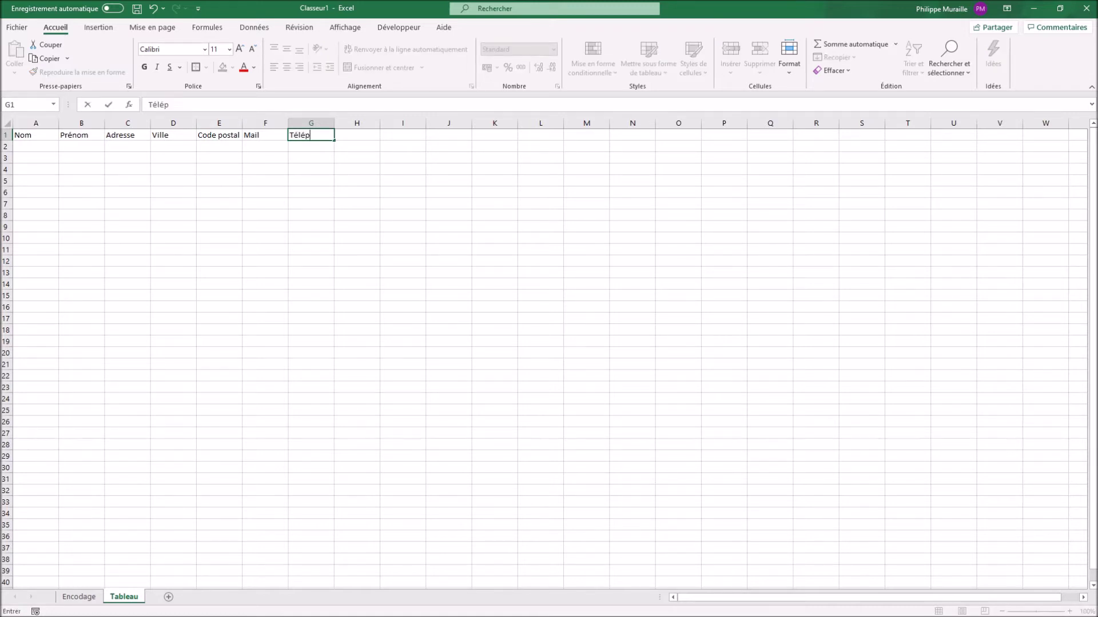
type("ne")
key("Tab")
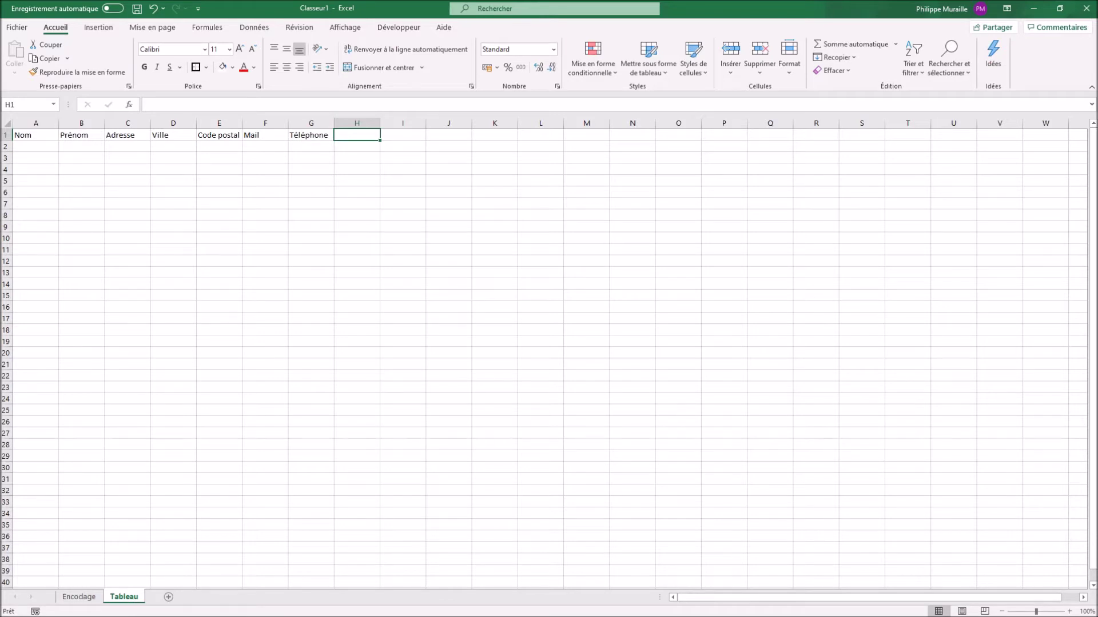
Enter the headers Commentaire1, Commentaire2, Commentaire3 and commentaire4 in H1:K1, and Numéro in L1.
type("Commentaire1")
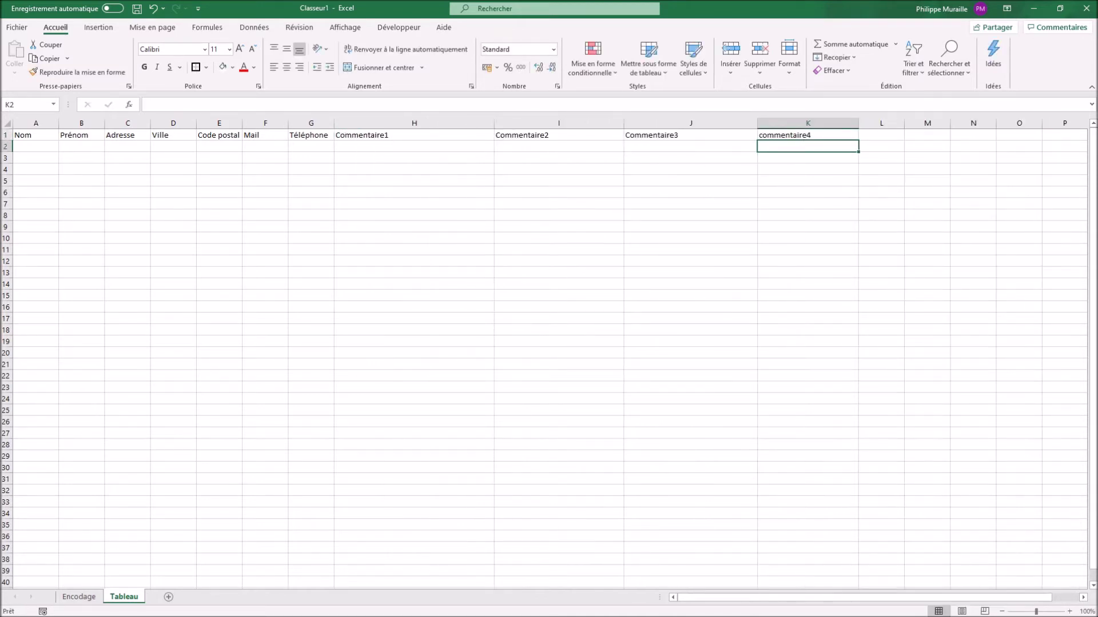
key("Tab")
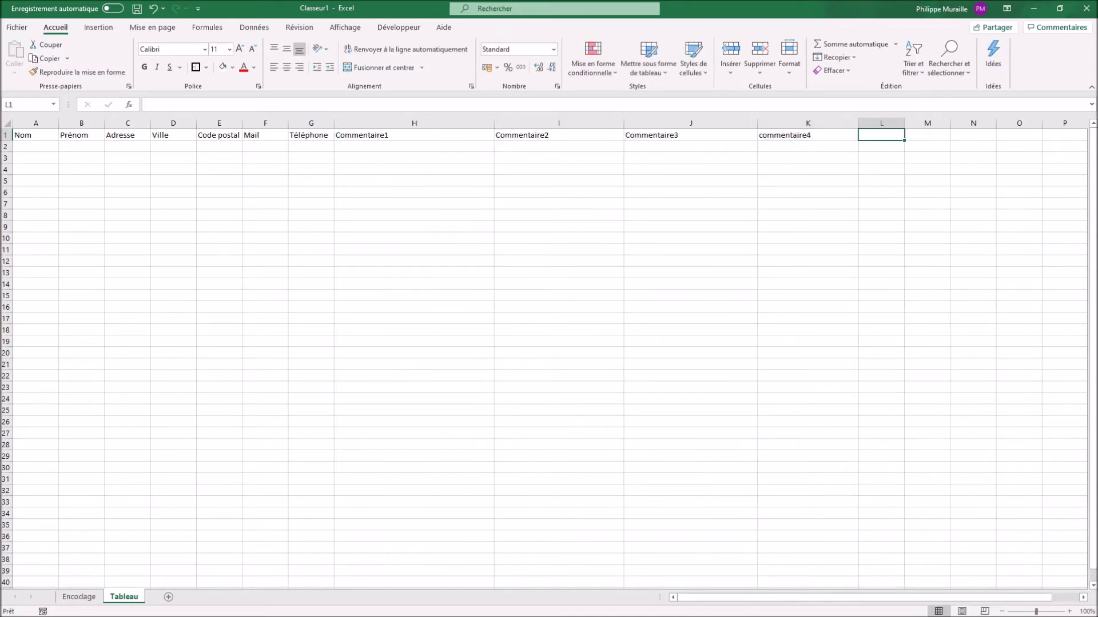
type("Numéro")
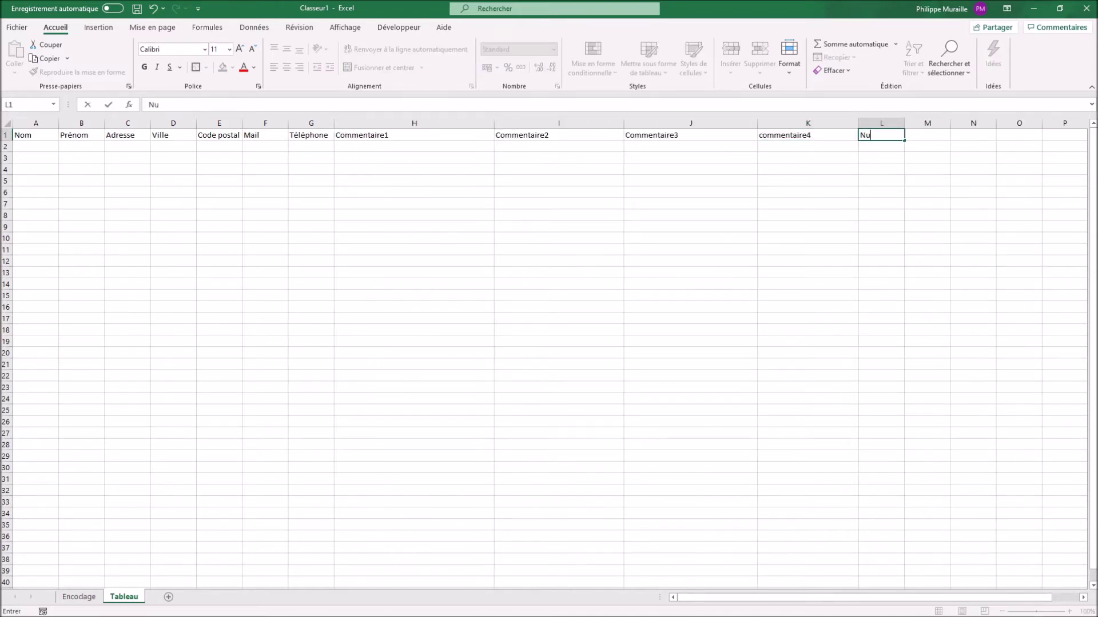
key("Return")
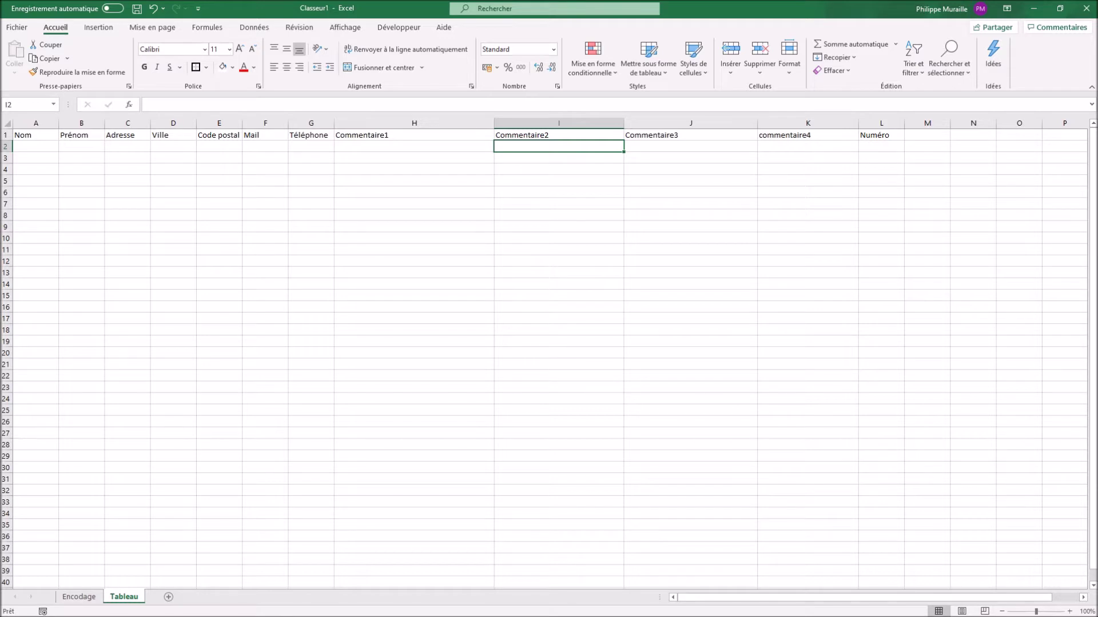
Fill the header row A1:L1 of the Tableau sheet with light blue.
key("Left")
key("Left")
key("Left")
key("Left")
key("Left")
key("Left")
key("Left")
key("Left")
key("Up")
key("Down")
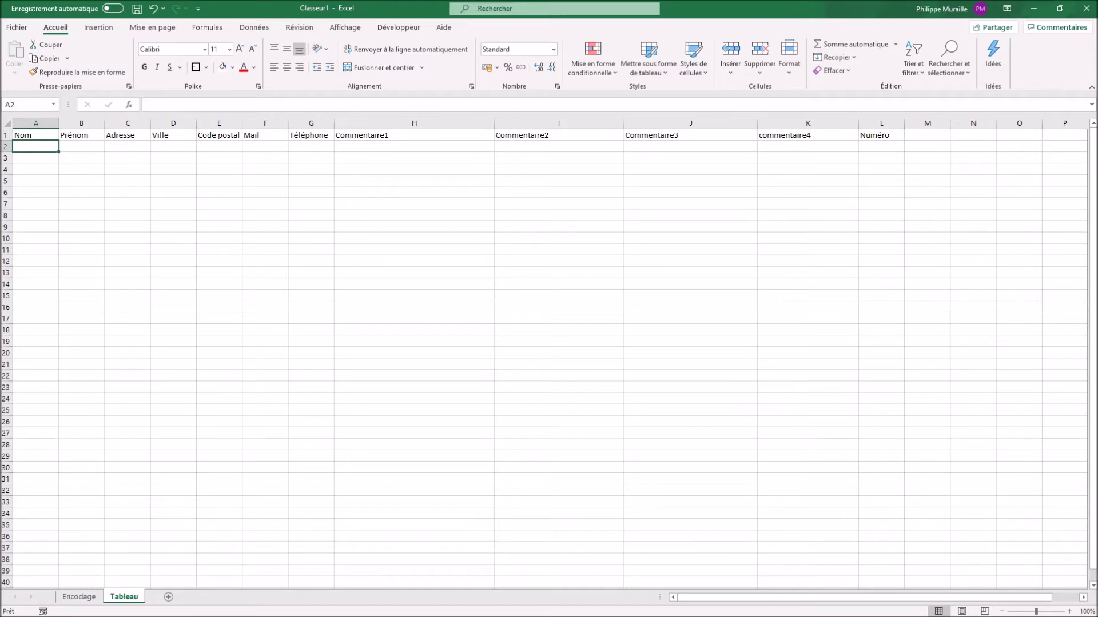
key("alt+F11")
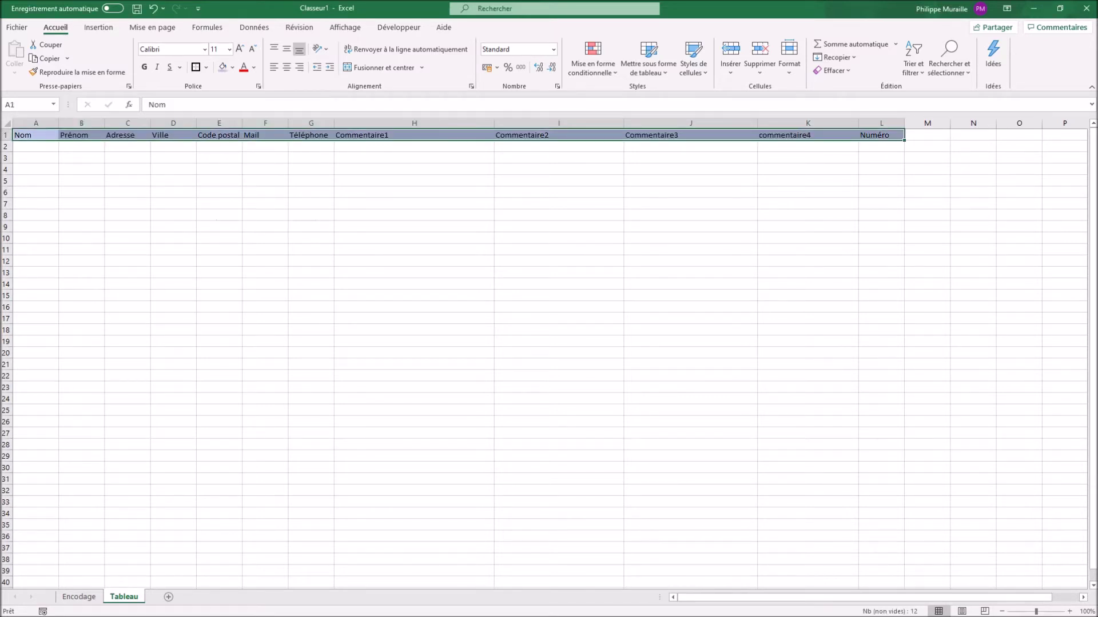
Widen columns A to G, making the Nom, Prénom and Adresse columns the widest.
left_click_drag(59, 124, 806, 123)
left_click_drag(897, 124, 998, 123)
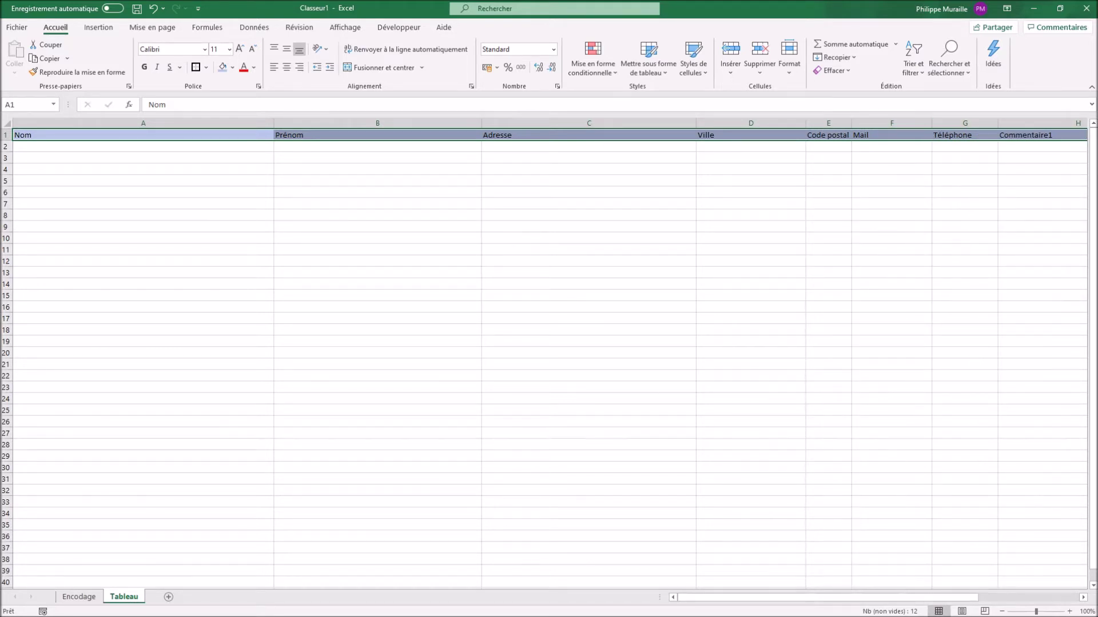
left_click_drag(851, 123, 911, 124)
left_click(589, 146)
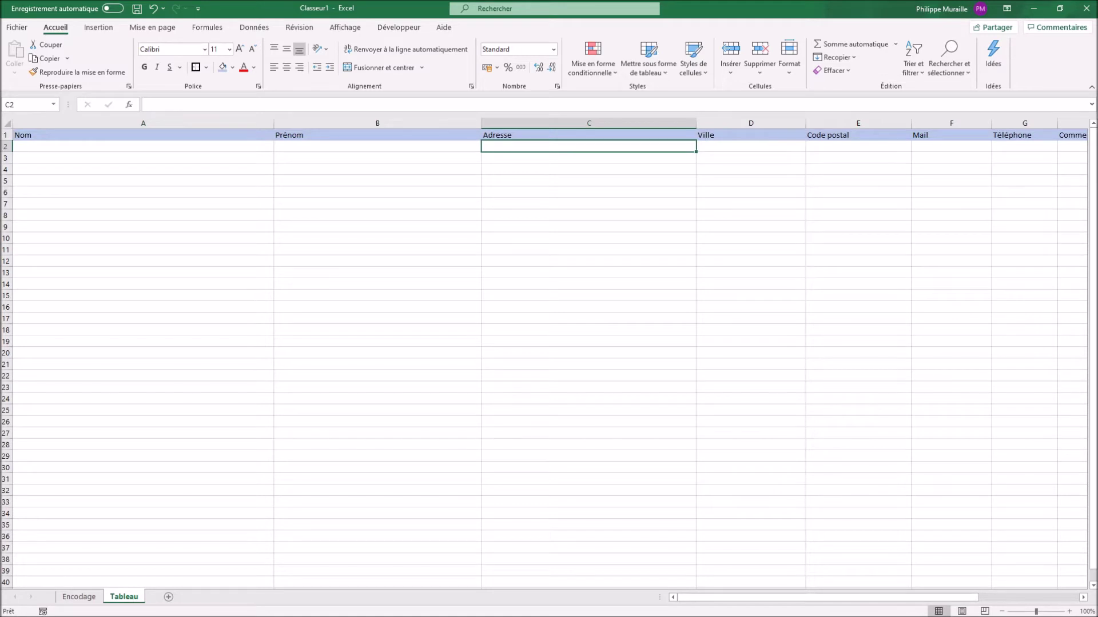
Apply all borders to the table range A1:L3.
key("Left")
key("Left")
key("Up")
key("shift+Right")
key("shift+Right")
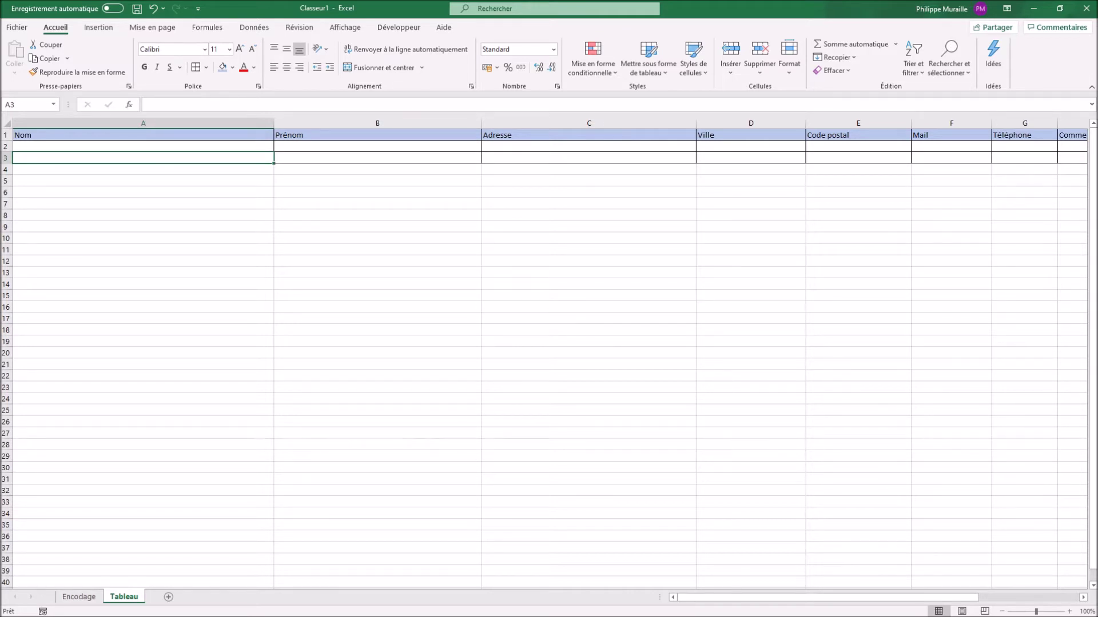
In row 3, enter the sample person's last name and first name, Adresse 1 as the address and Ville 1 as the city.
type("Pivert")
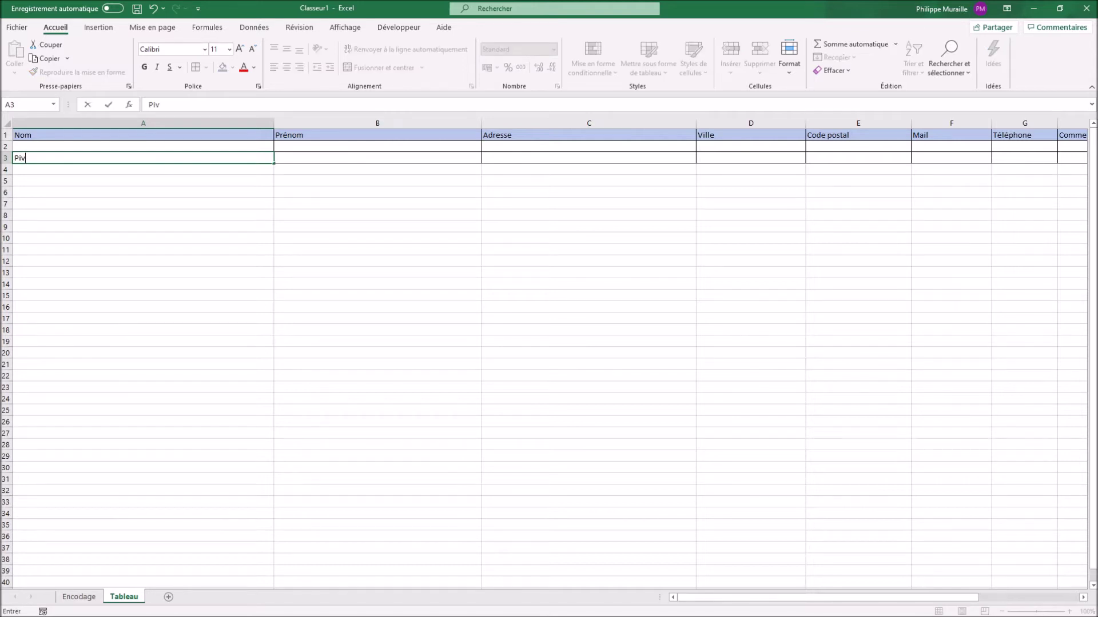
key("Tab")
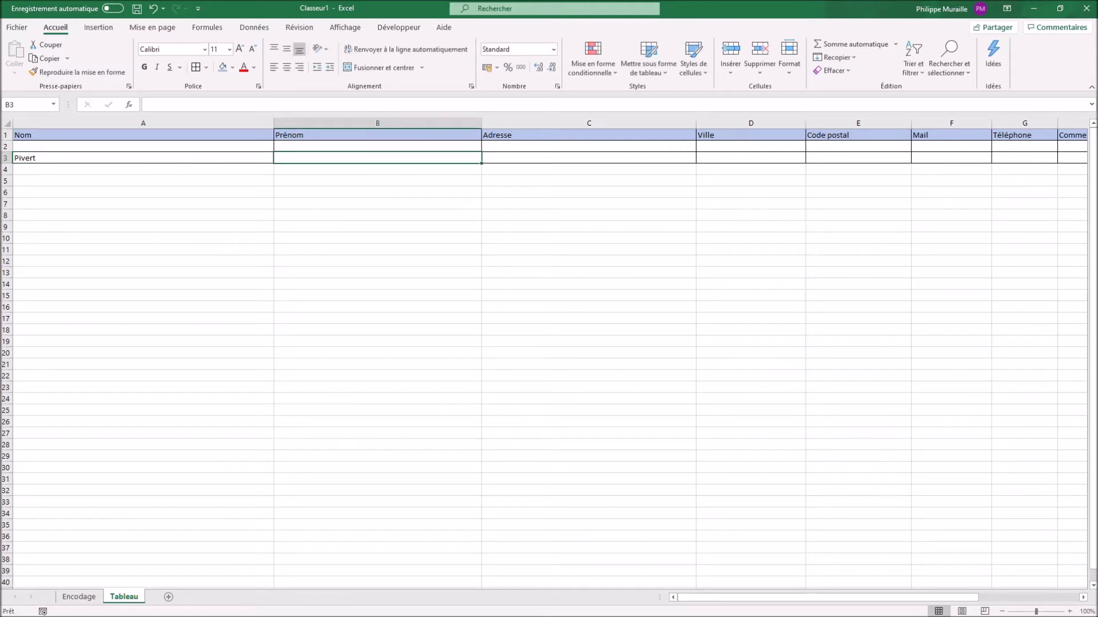
type("Denis")
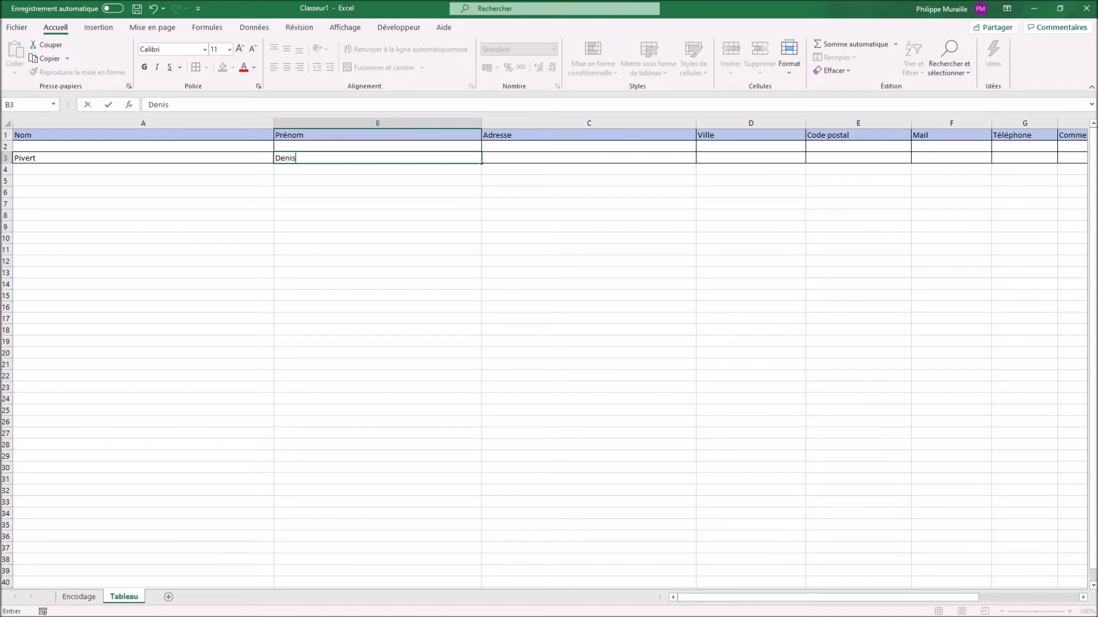
key("Tab")
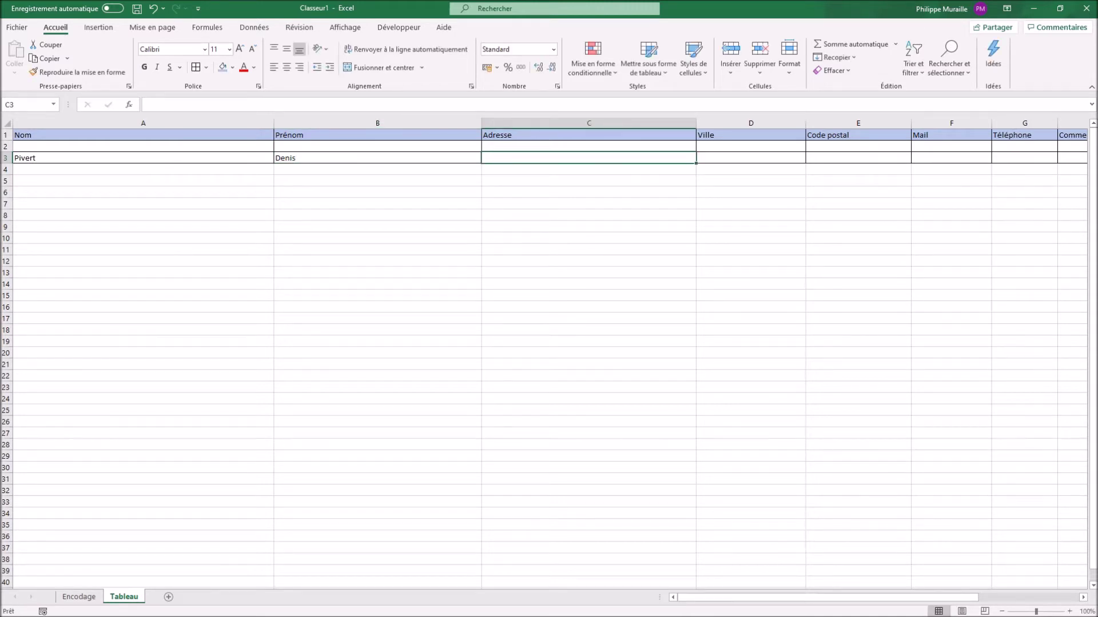
type("A")
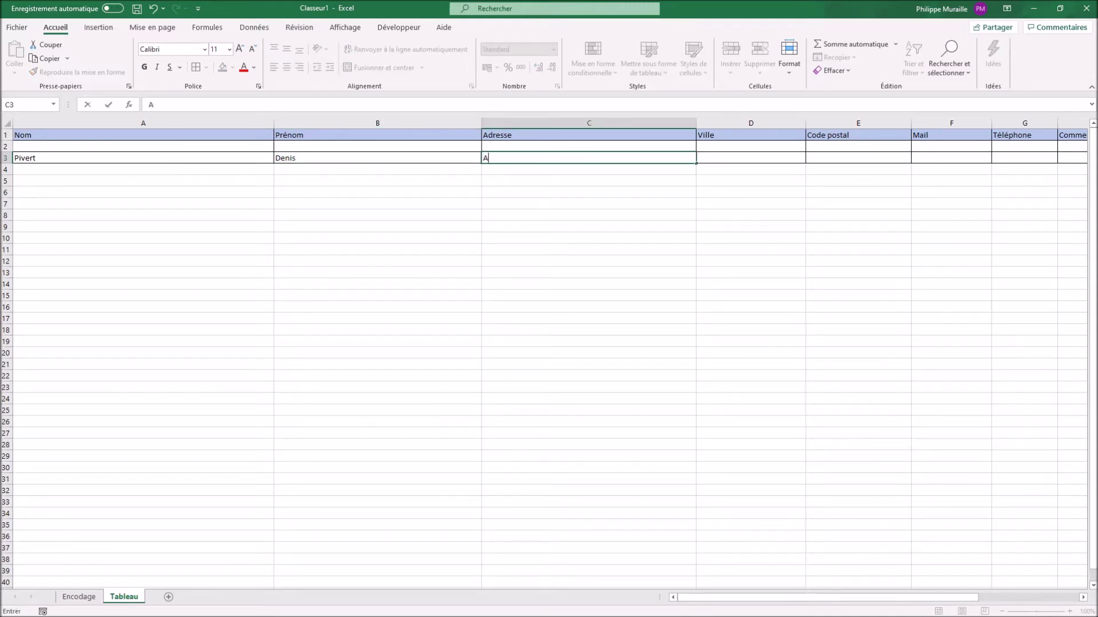
type("dresse 1")
key("Tab")
type("Ville 1")
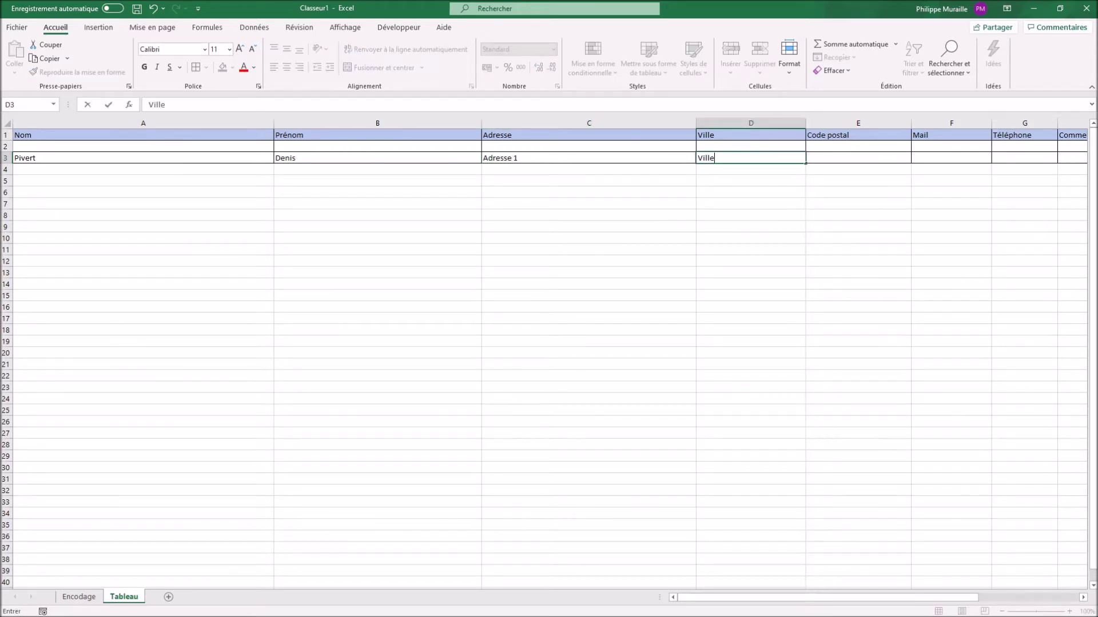
Continue the row 3 record with CP 1, Mail 1, T1 and C1 in E3:H3.
key("Tab")
type("CP 1")
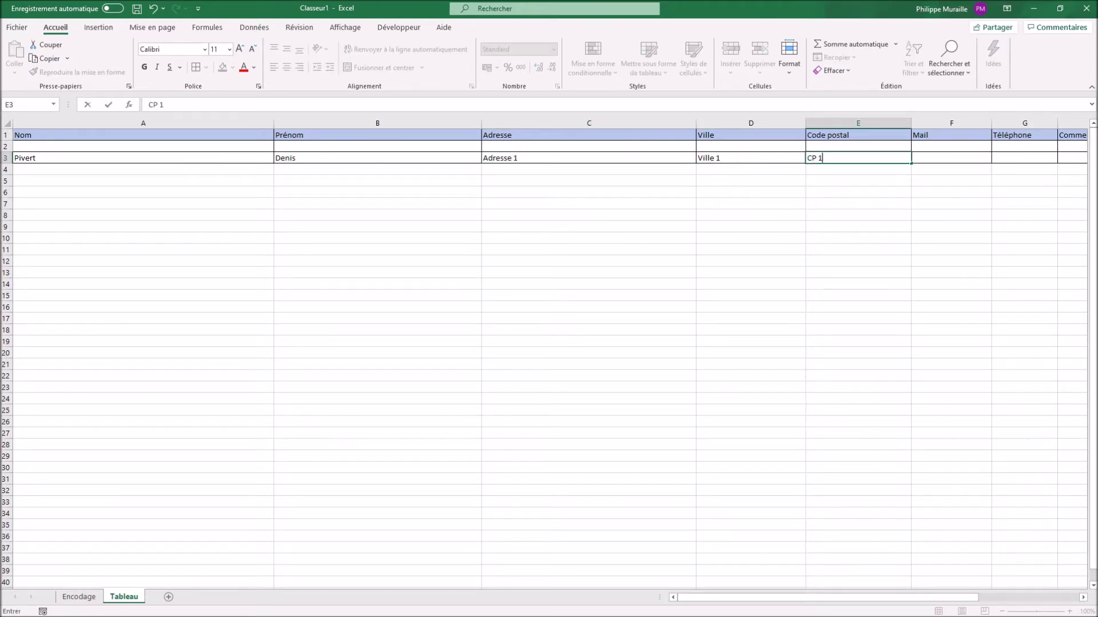
key("Tab")
type("Mail 1")
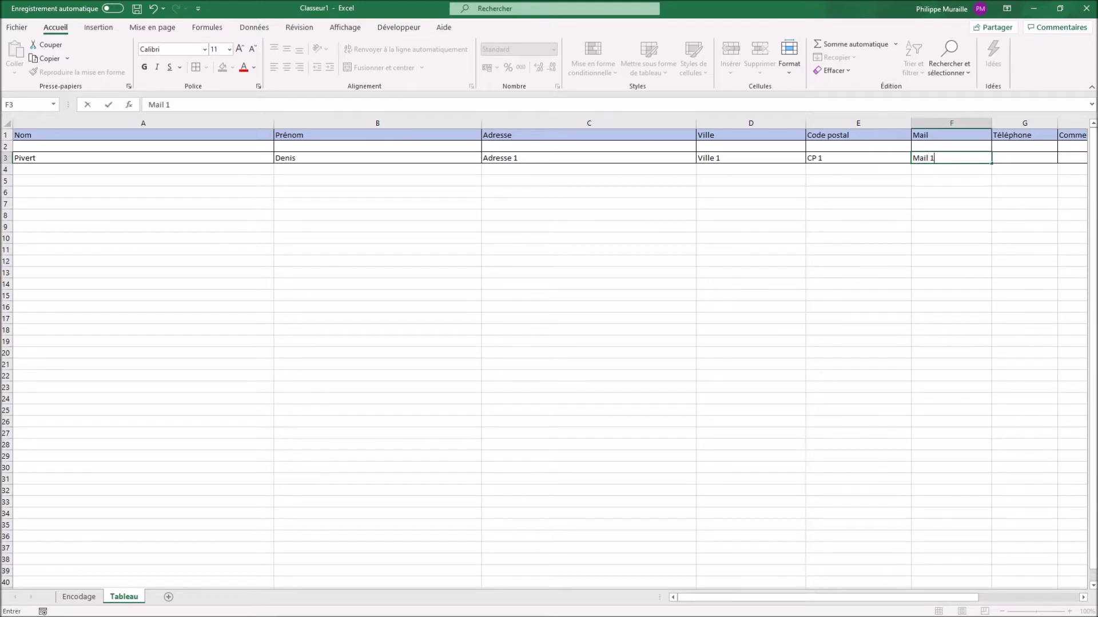
key("Tab")
type("T1")
key("Tab")
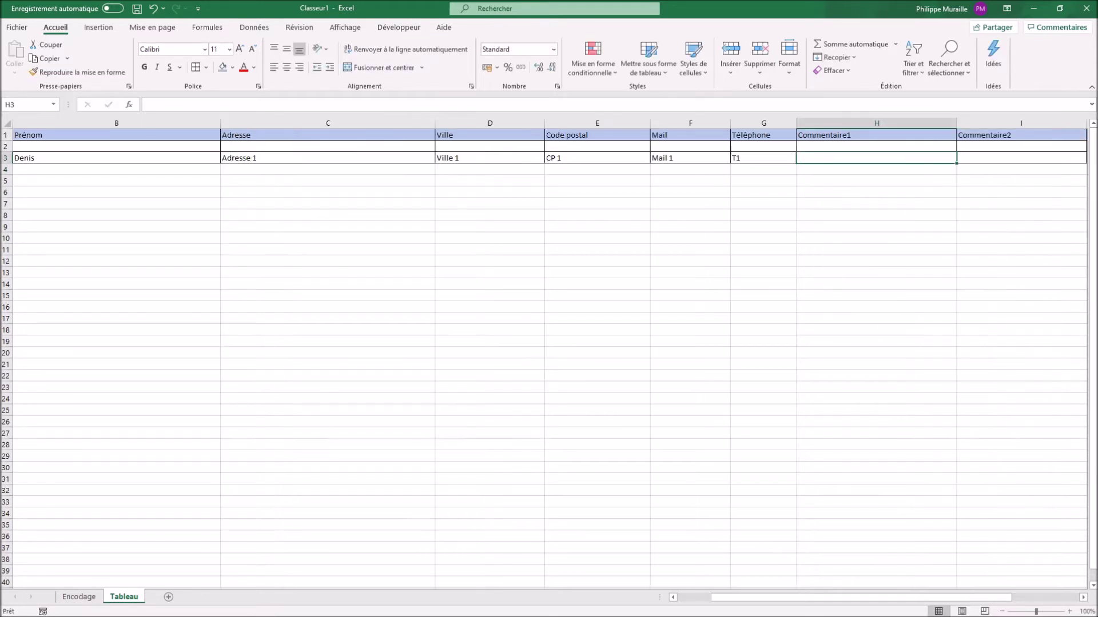
type("C")
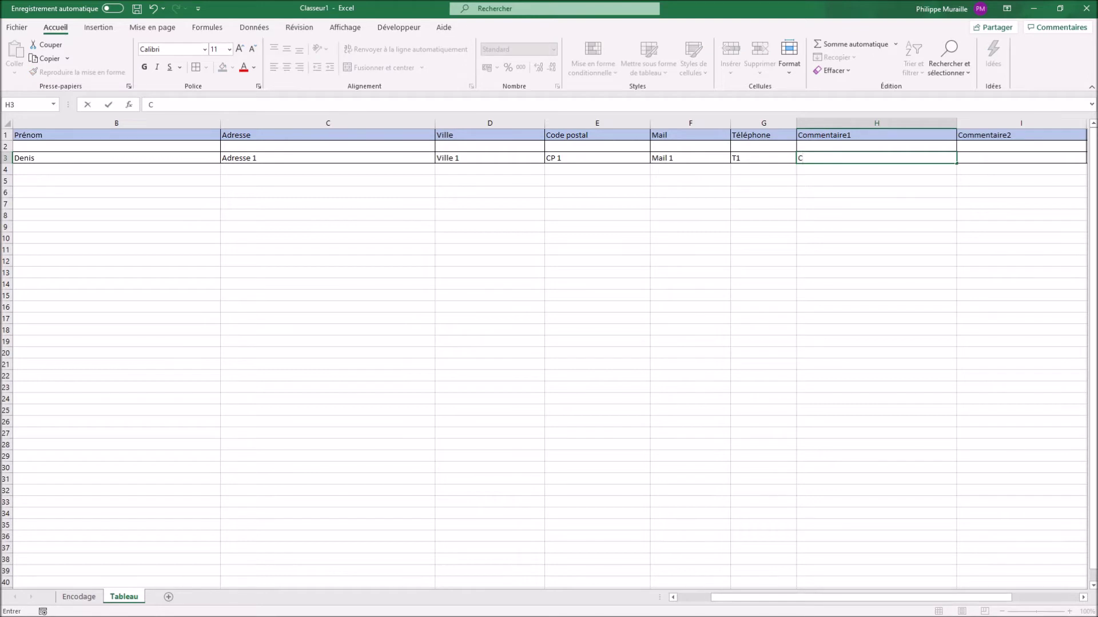
type("1")
Leave I3:K3 empty, enter 1 as the record's Numéro in L3, and return to cell A2.
key("Tab")
key("Tab")
key("Tab")
key("Tab")
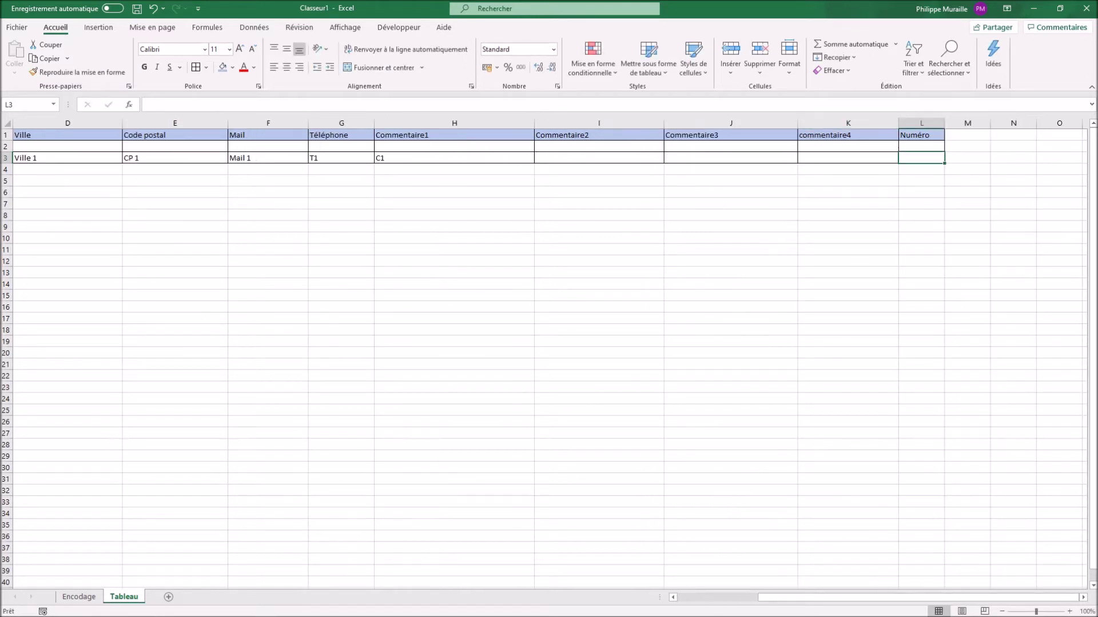
type("1")
key("Return")
key("Up")
key("Left")
key("Left")
key("Left")
key("Left")
key("Left")
key("Left")
key("Left")
key("Left")
key("Left")
key("Left")
key("Left")
key("Up")
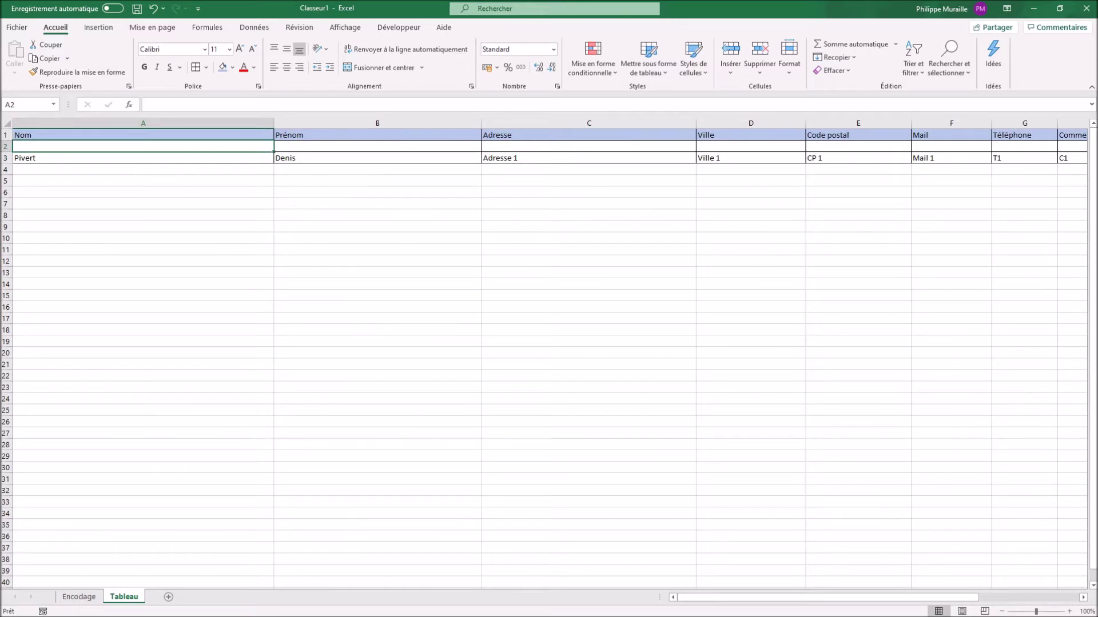
In the form's Numéro cell F10 on Encodage, enter a formula adding 1 to Tableau!L3.
key("ctrl+Page_Up")
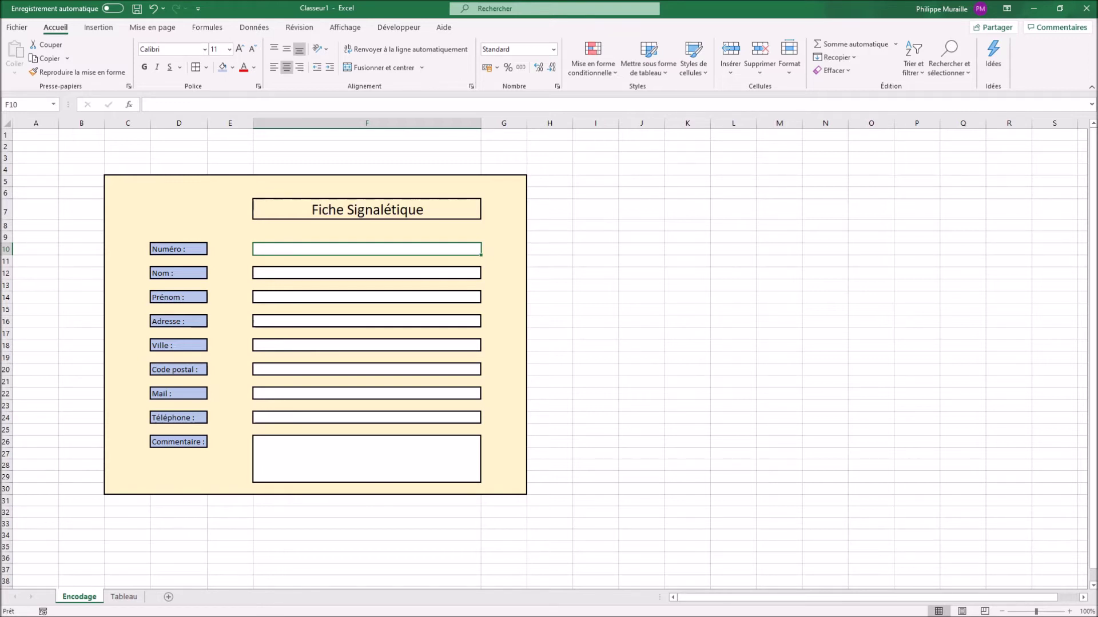
type("=")
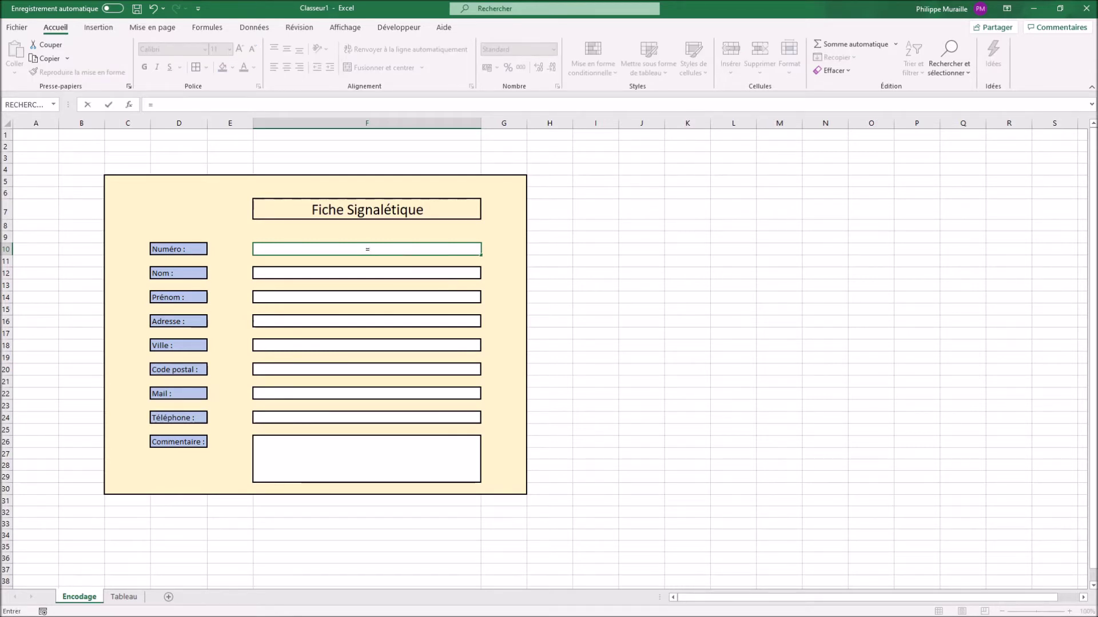
left_click(123, 597)
left_click(857, 158)
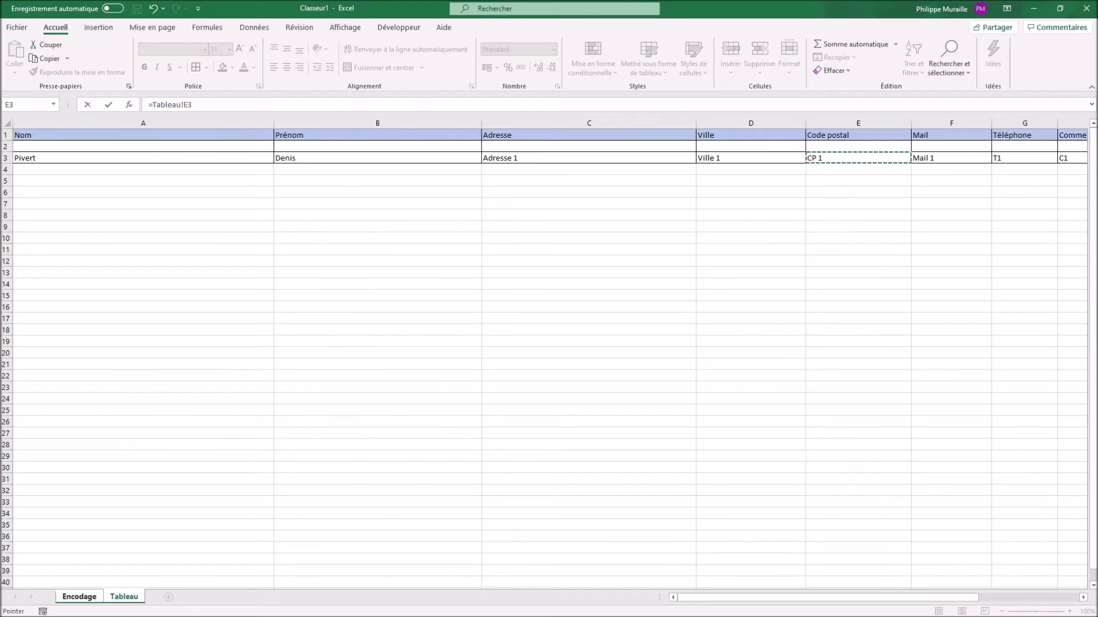
key("ctrl+Right")
key("ctrl+Right")
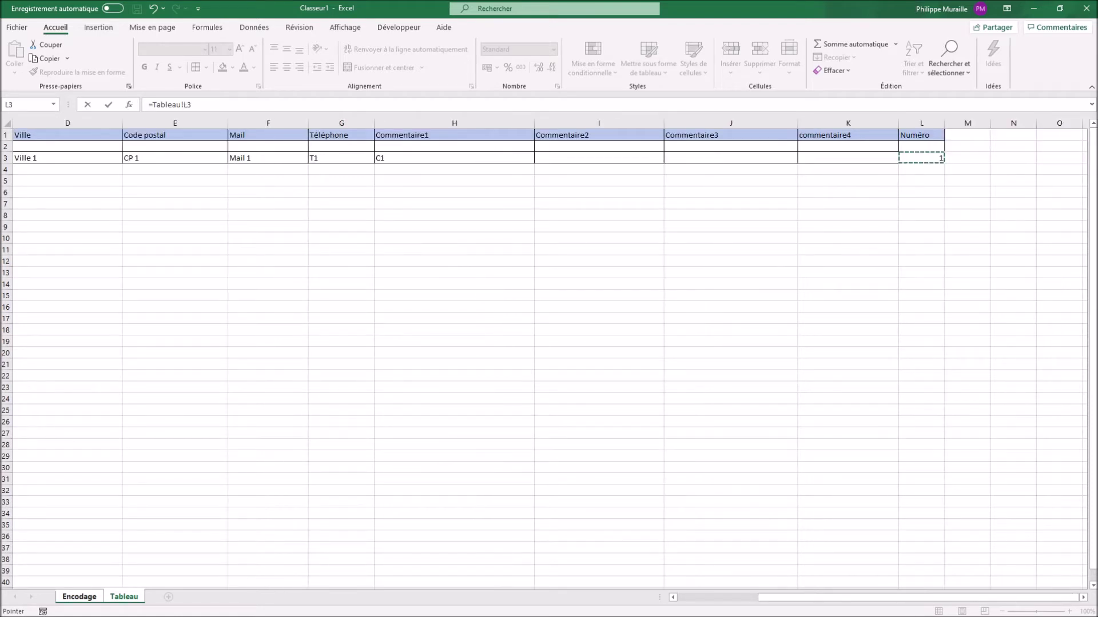
key("ctrl+Return")
key("F2")
type("+1")
key("Return")
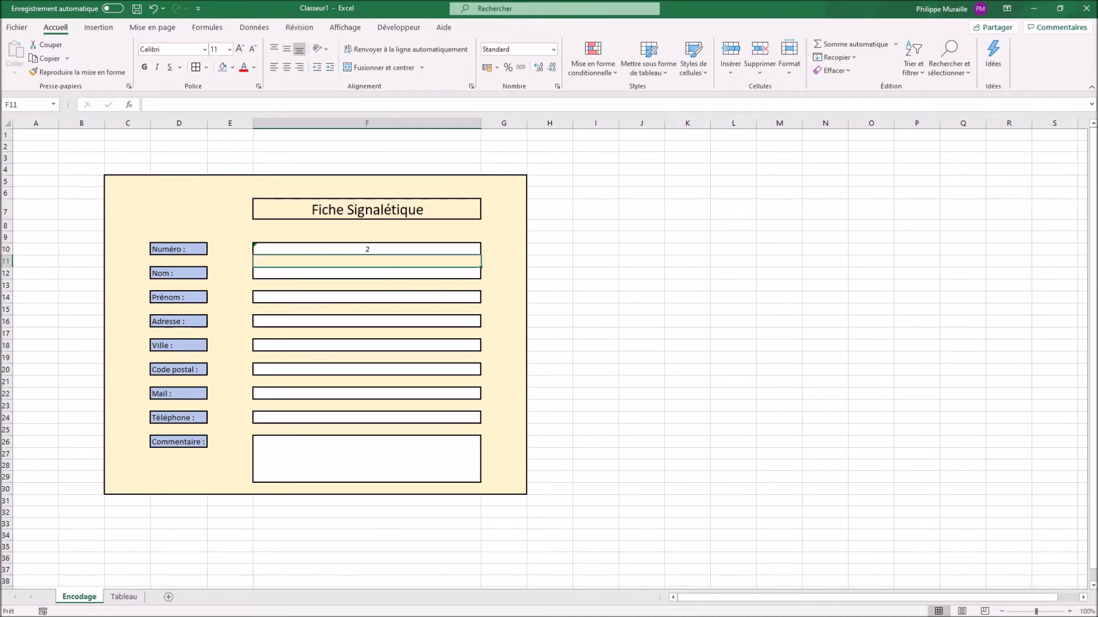
Fill in the form's Nom and Prénom with the second sample person's last and first name, and Adresse with Adresse 2.
key("Down")
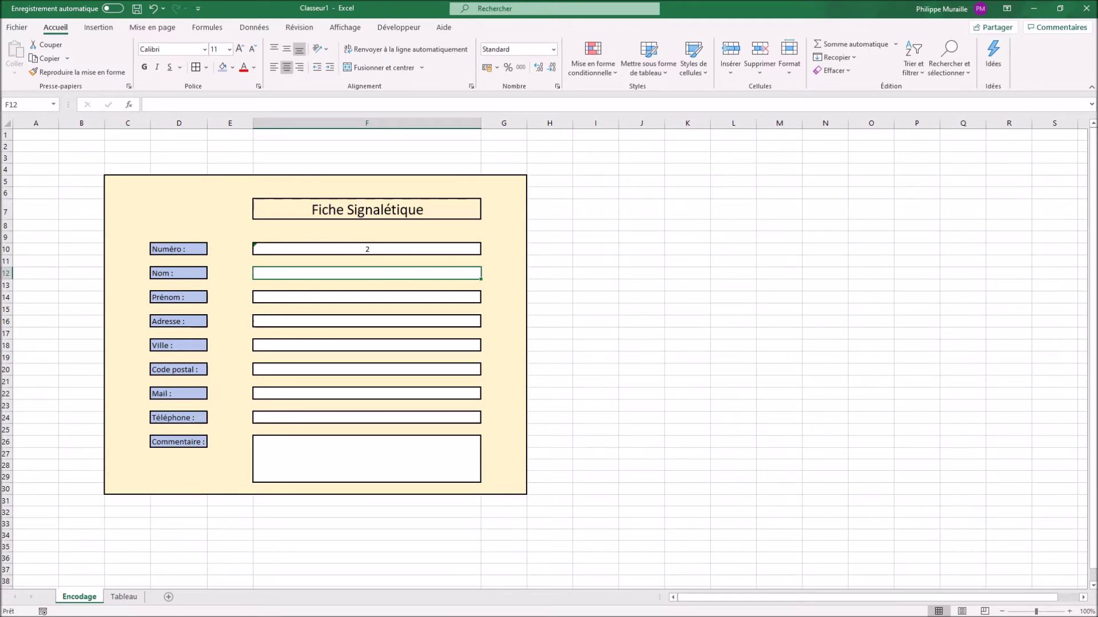
type("Leblanc")
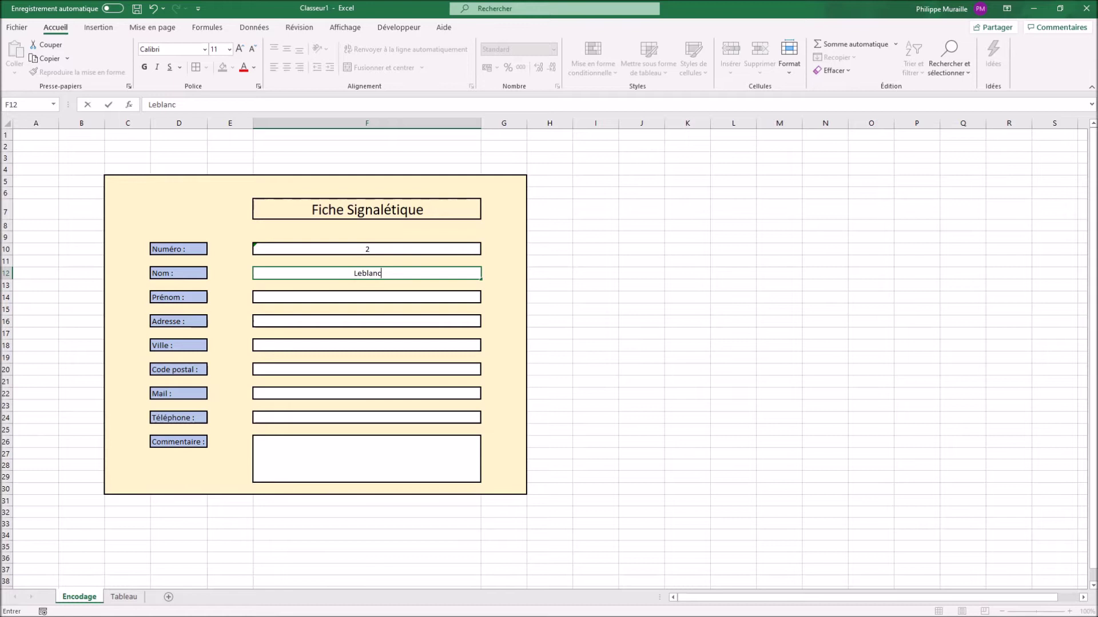
key("Return")
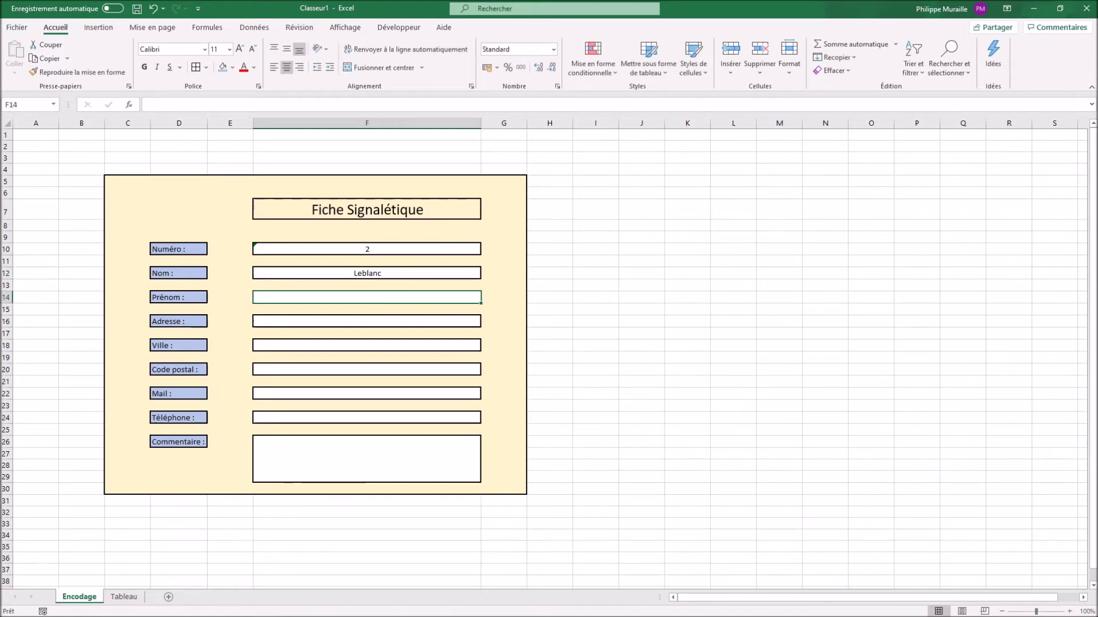
type("Jean")
key("Return")
type("Adresse 2")
key("Return")
Complete the form with Ville 2, CP 2, Mail 2 and T2 for city, postal code, mail and telephone.
type("Ville 2")
key("Return")
type("CP 2")
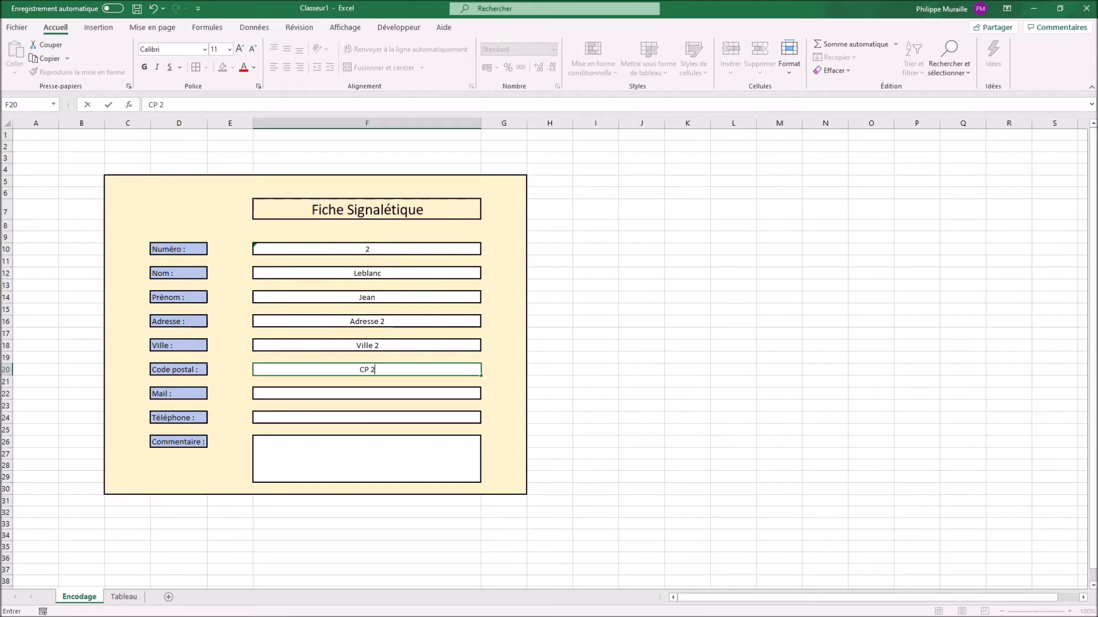
key("Return")
type("Mail 2")
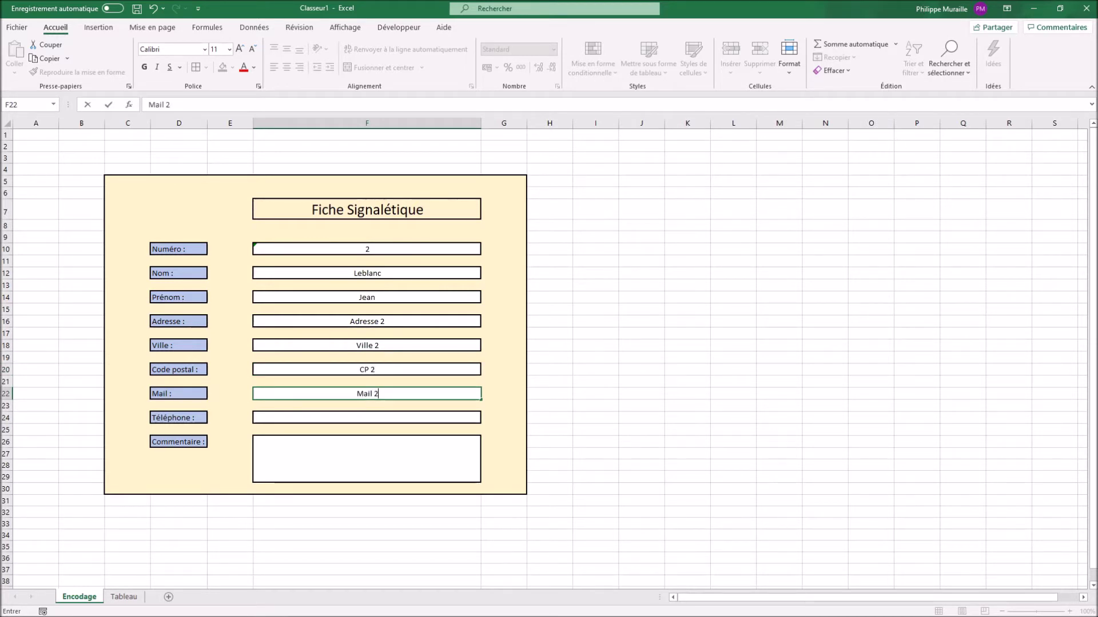
key("Return")
type("T2")
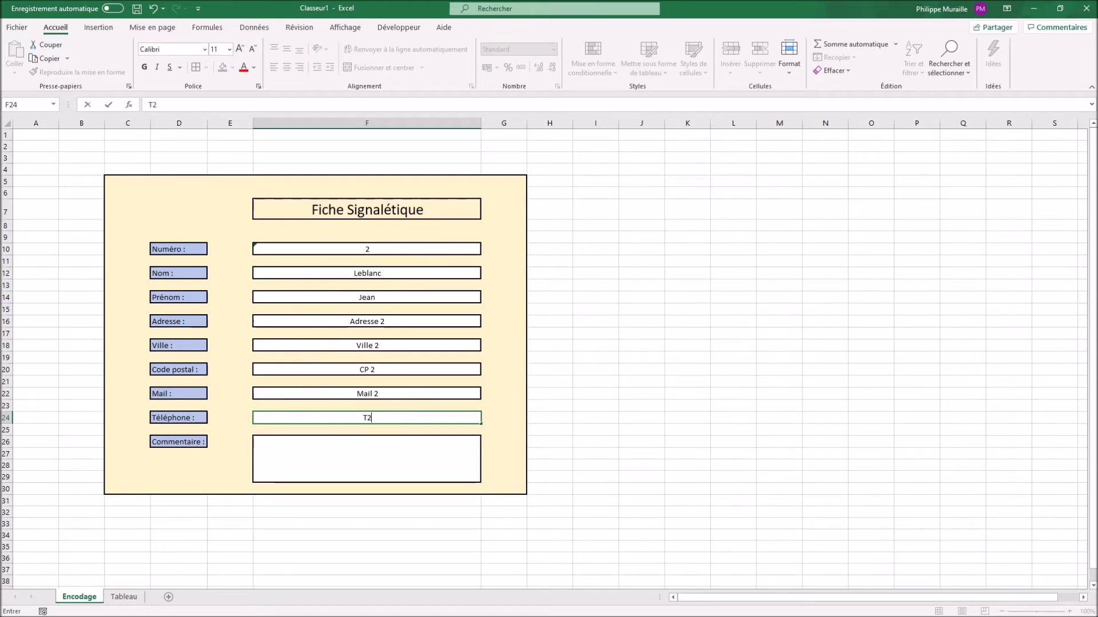
key("Return")
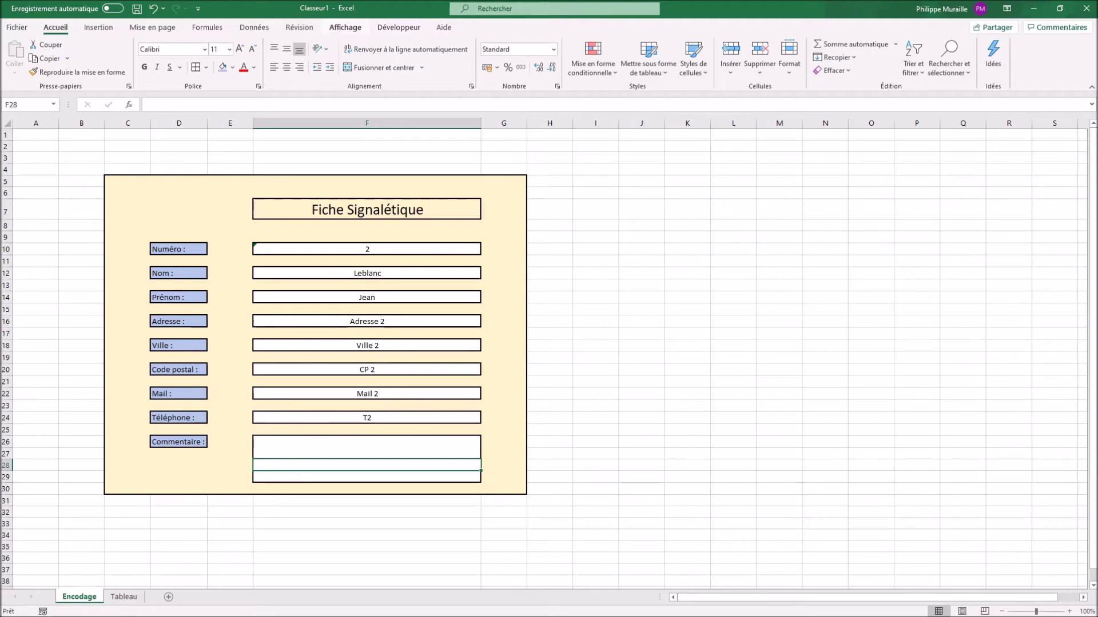
Check in the Excel ribbon customization options that Développeur is enabled, and accept the settings.
left_click(16, 26)
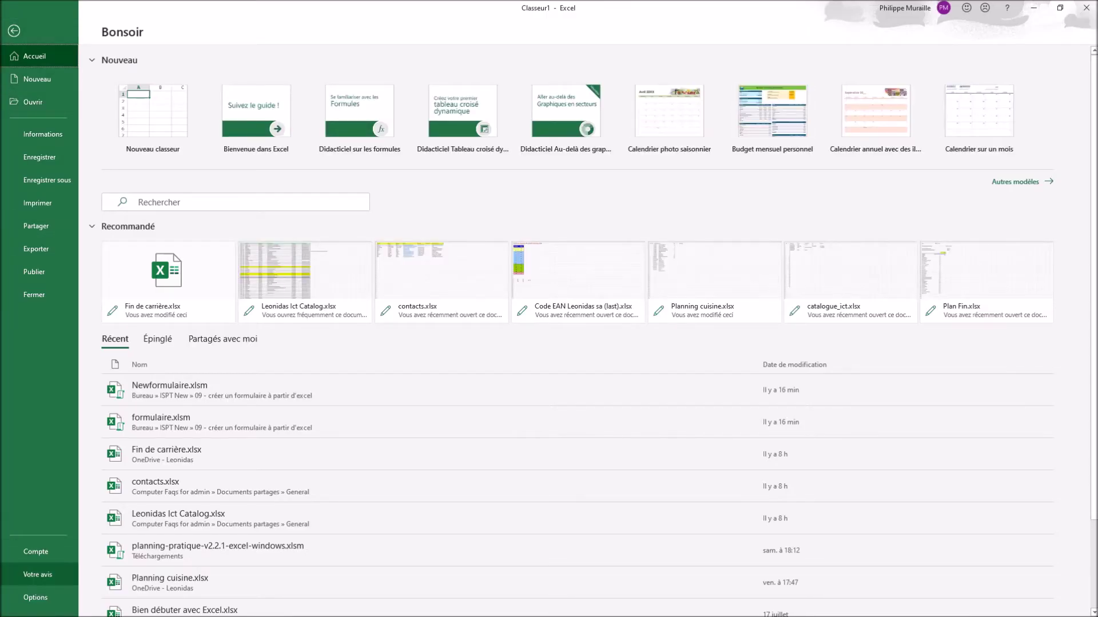
left_click(35, 597)
left_click(325, 268)
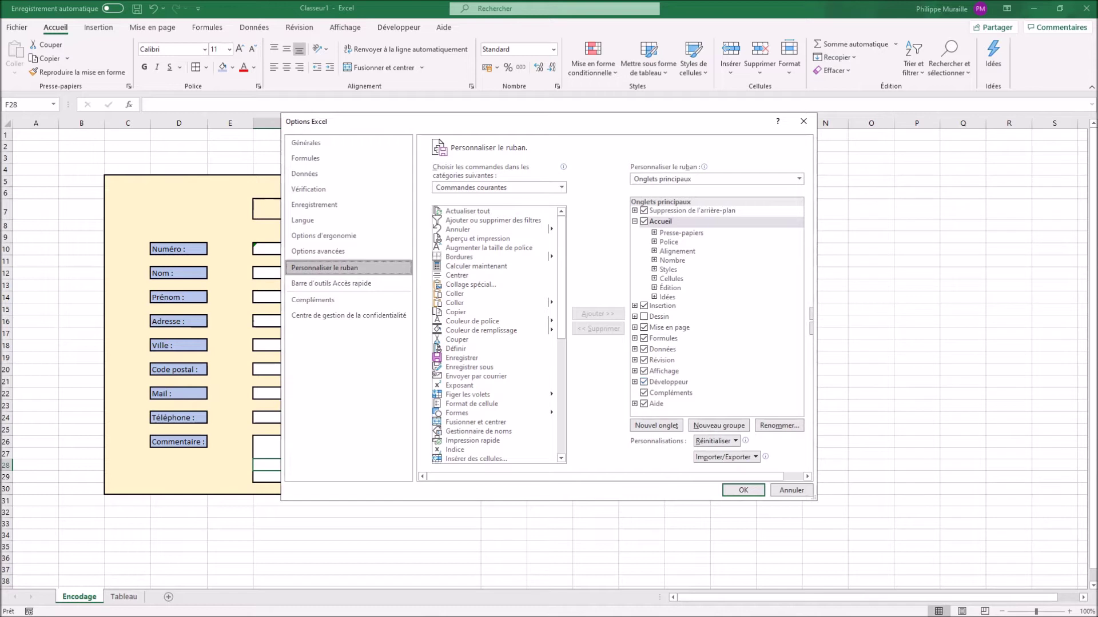
left_click(743, 491)
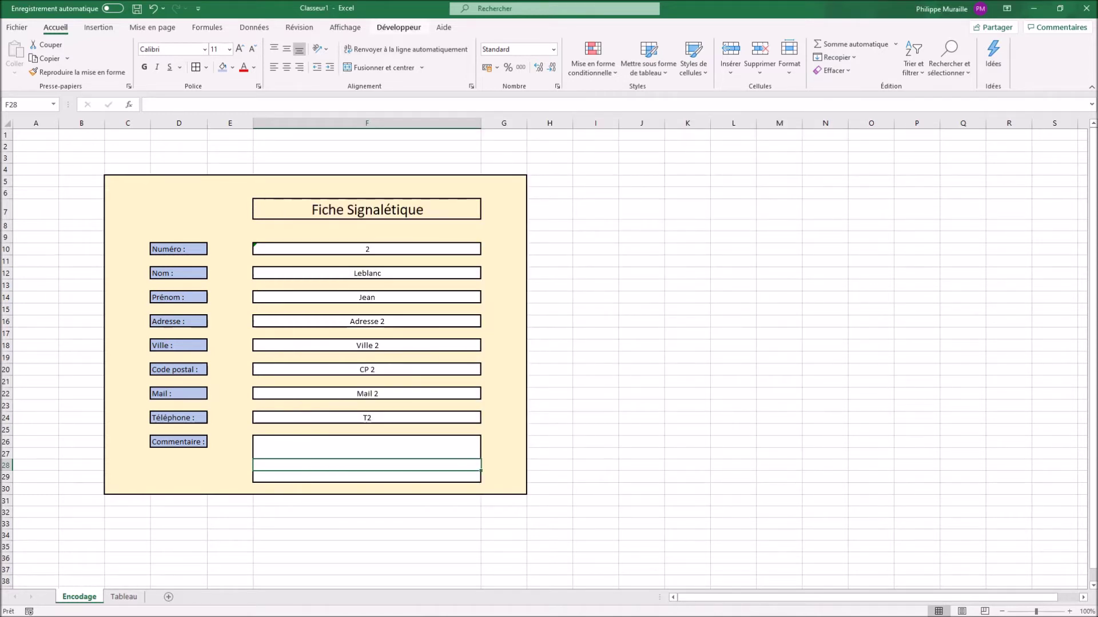
Insert a form-control button below the Commentaire label, spanning about C28 to E29, without assigning a macro.
left_click(399, 28)
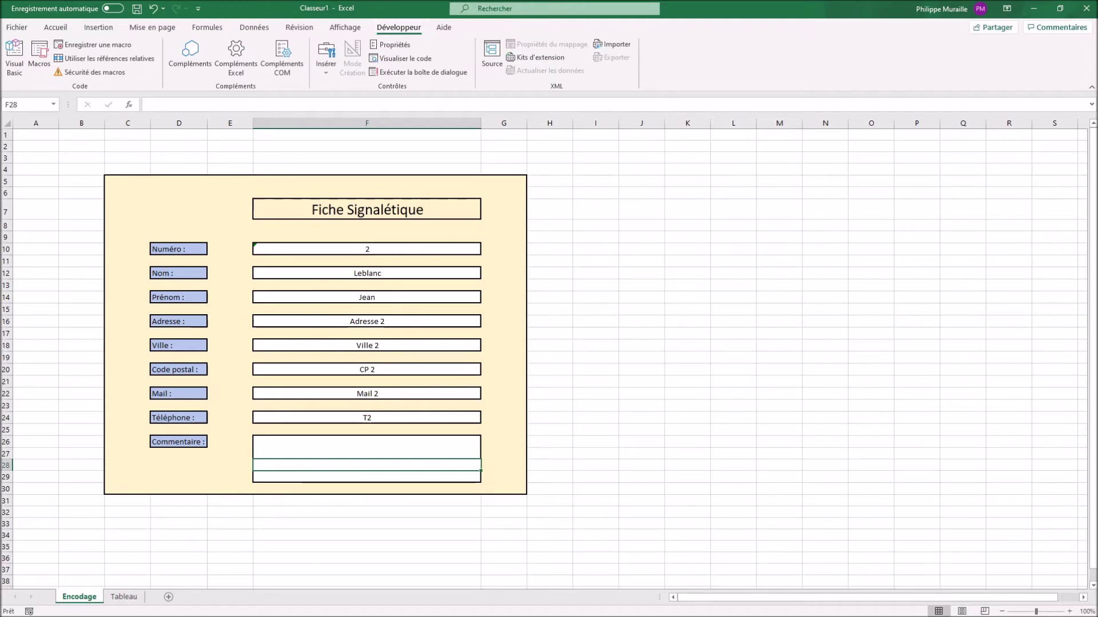
left_click(326, 58)
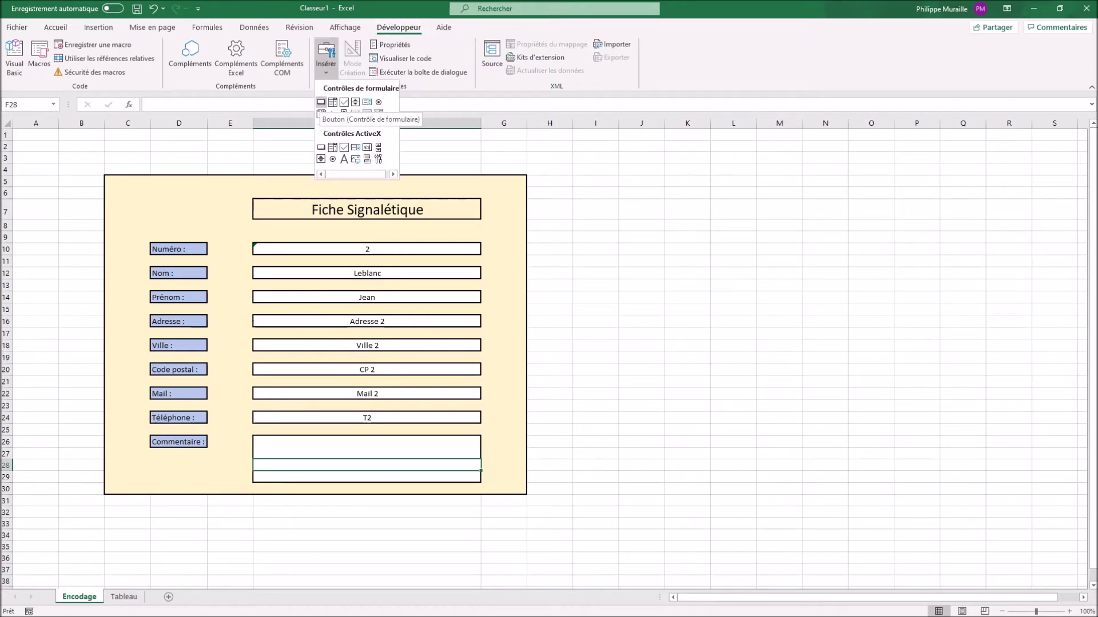
left_click(320, 103)
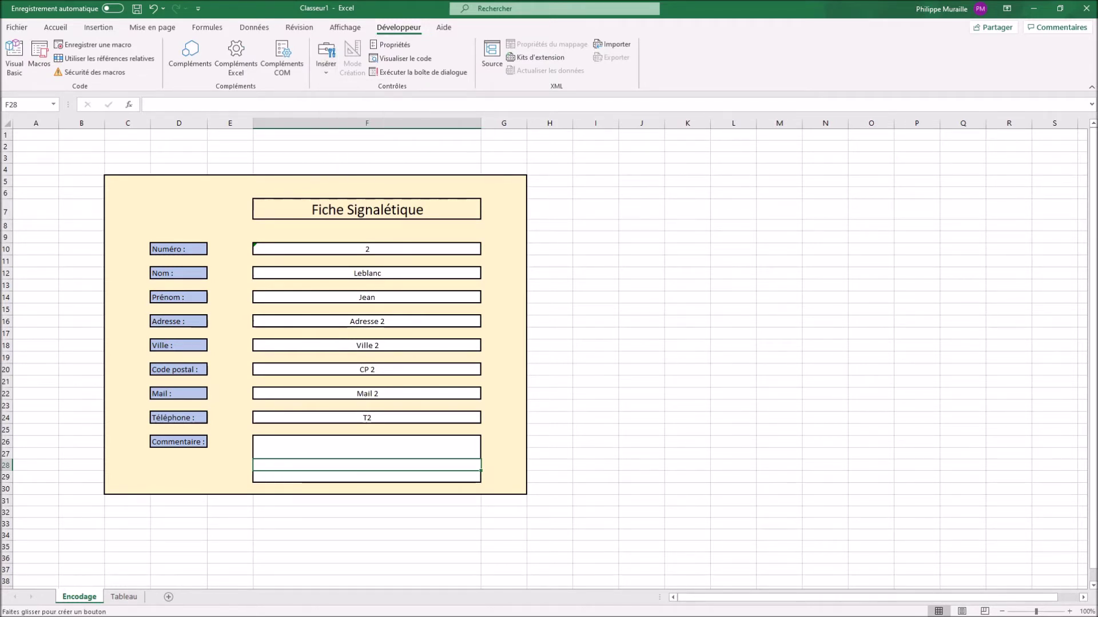
left_click_drag(135, 464, 224, 482)
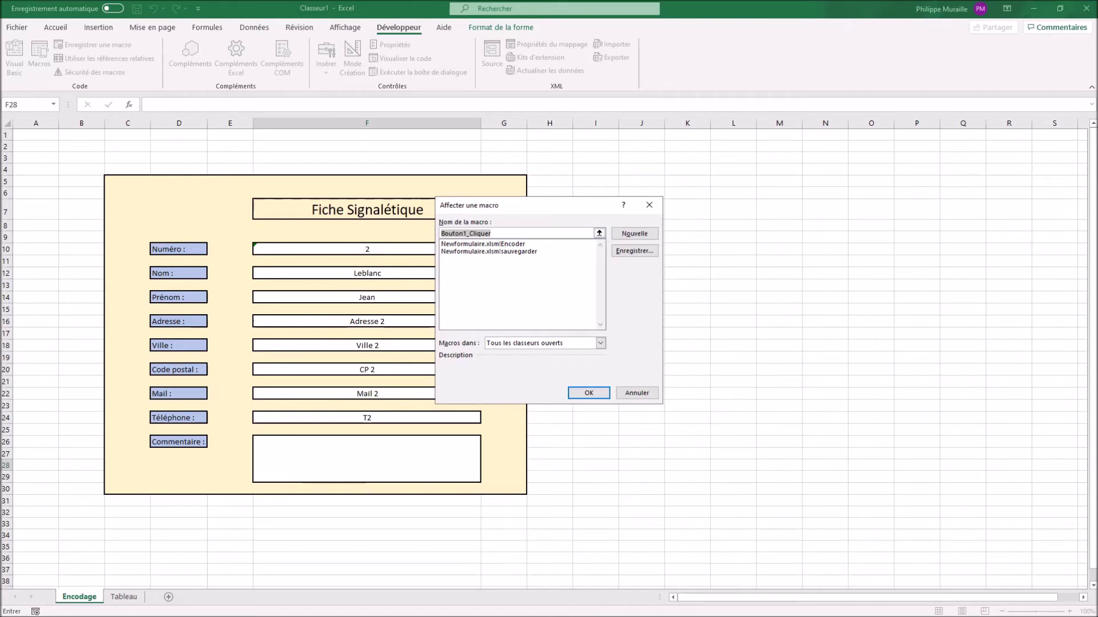
key("Escape")
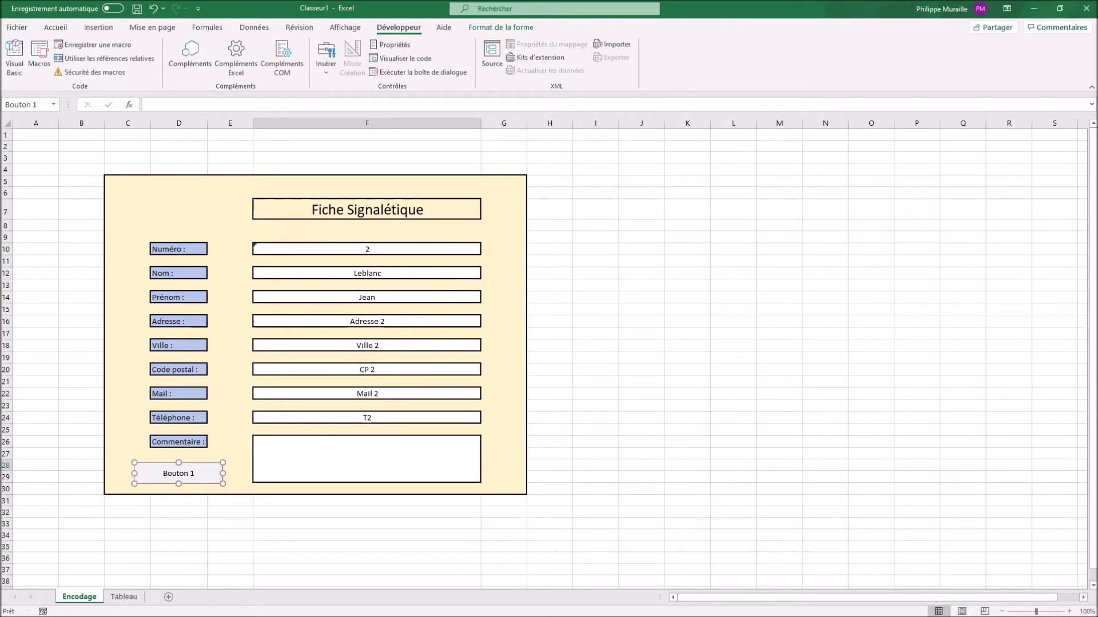
Change the new button's caption to Sauvegarder and deselect it.
left_click(164, 473)
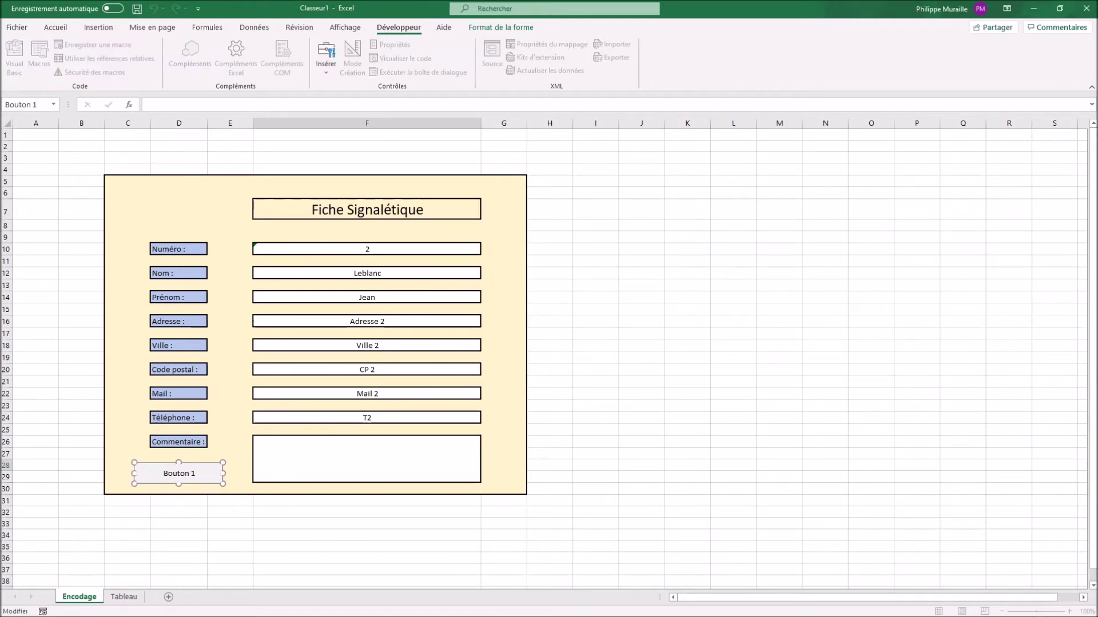
key("ctrl+a")
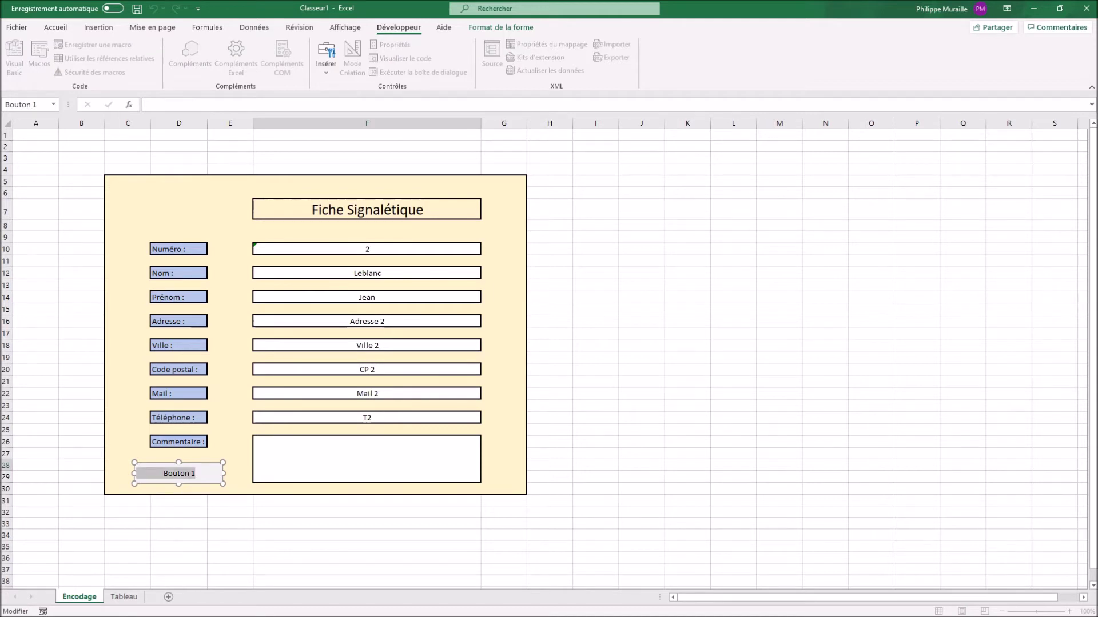
type("Sauvegarder")
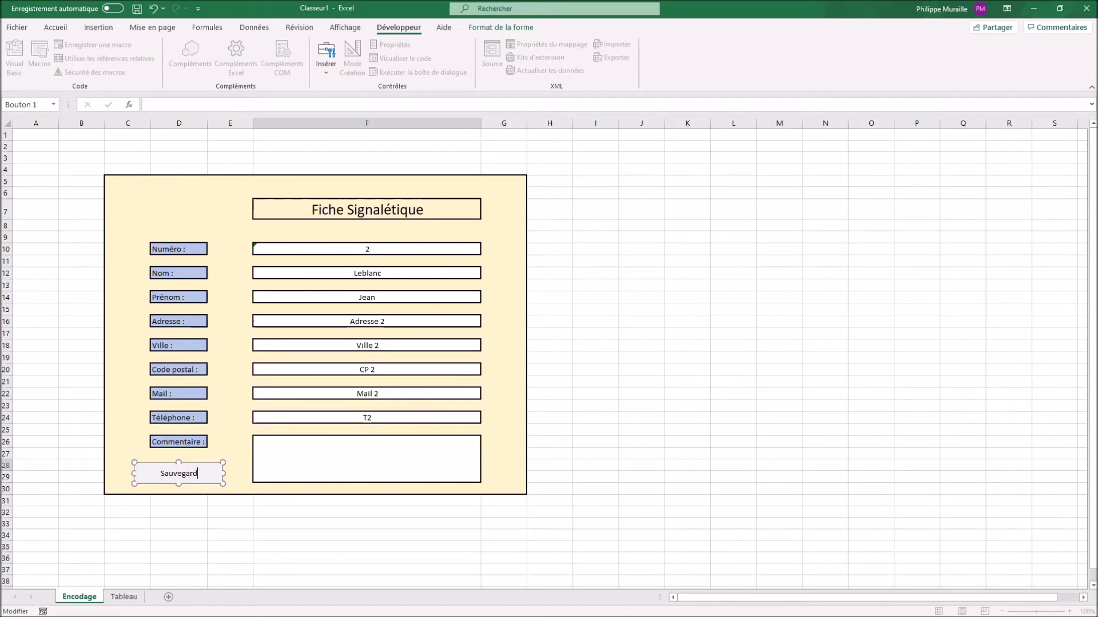
left_click(128, 393)
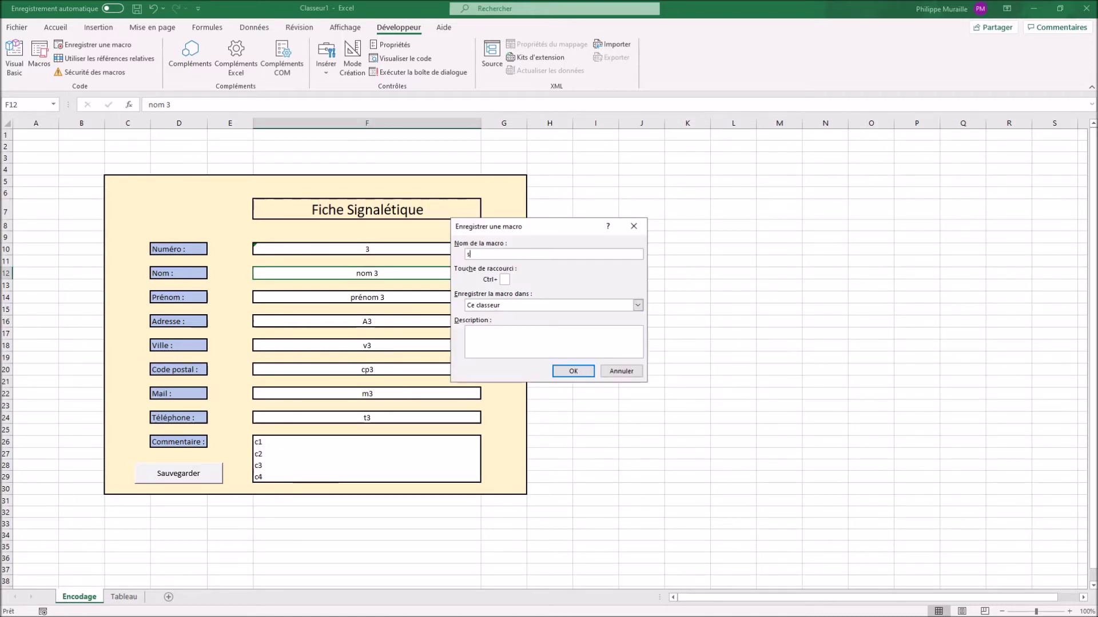
Start recording a macro stored in Ce classeur and insert a blank row above row 3 on Tableau.
key("Return")
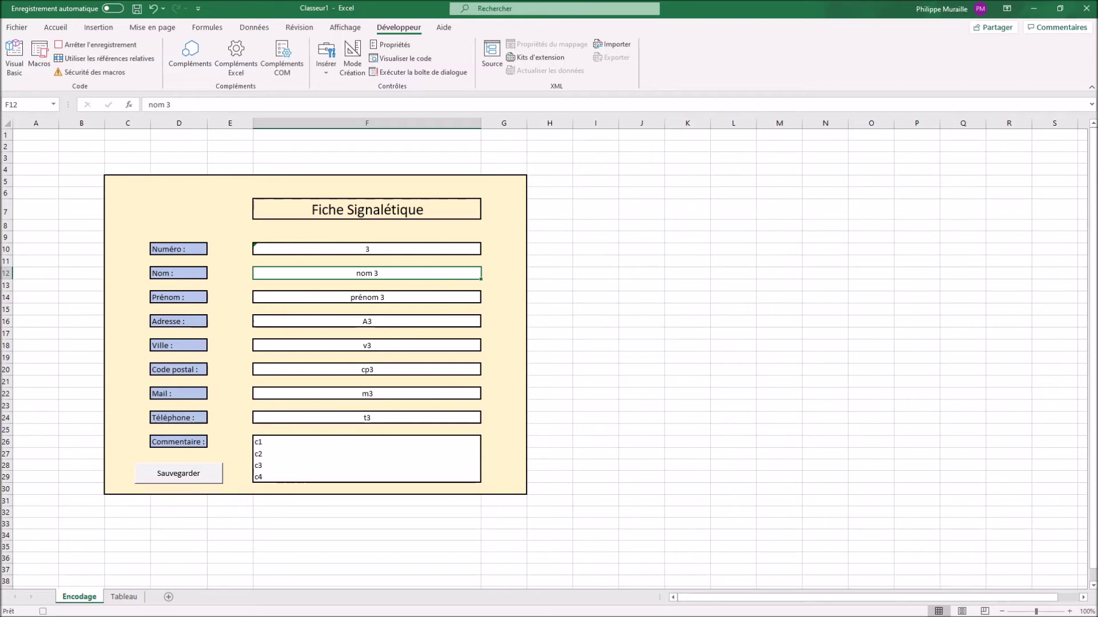
left_click(124, 597)
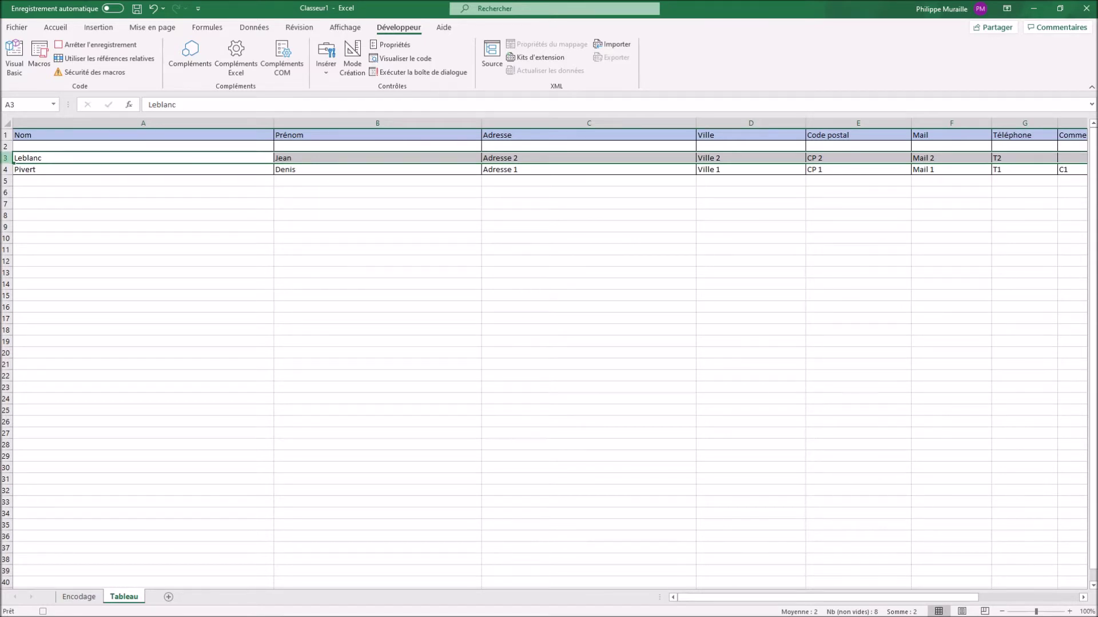
right_click(5, 157)
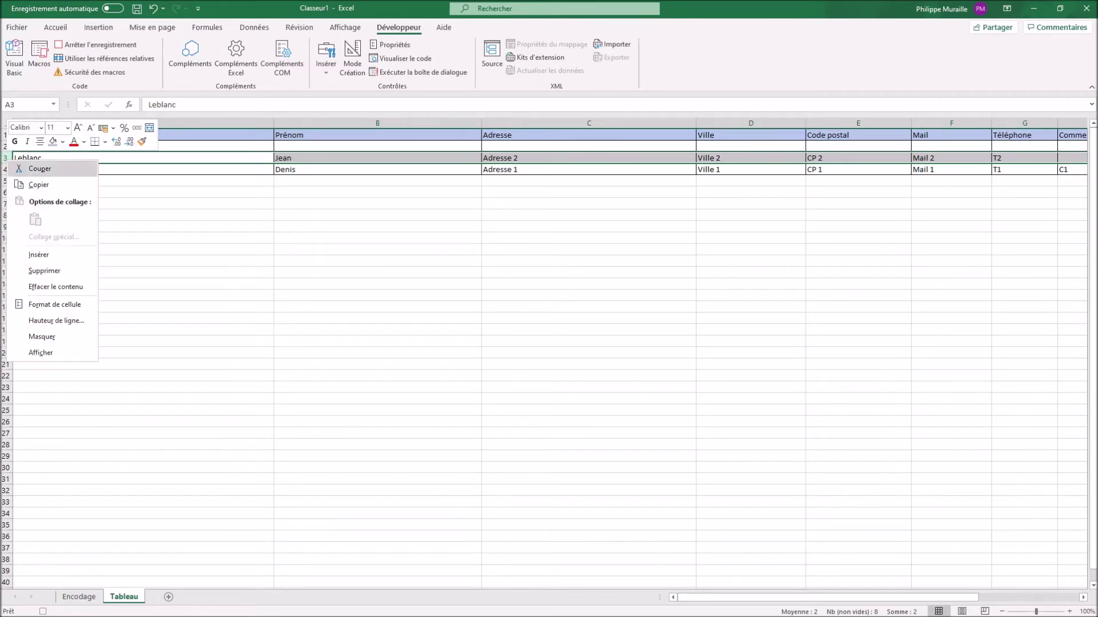
left_click(34, 252)
left_click(103, 158)
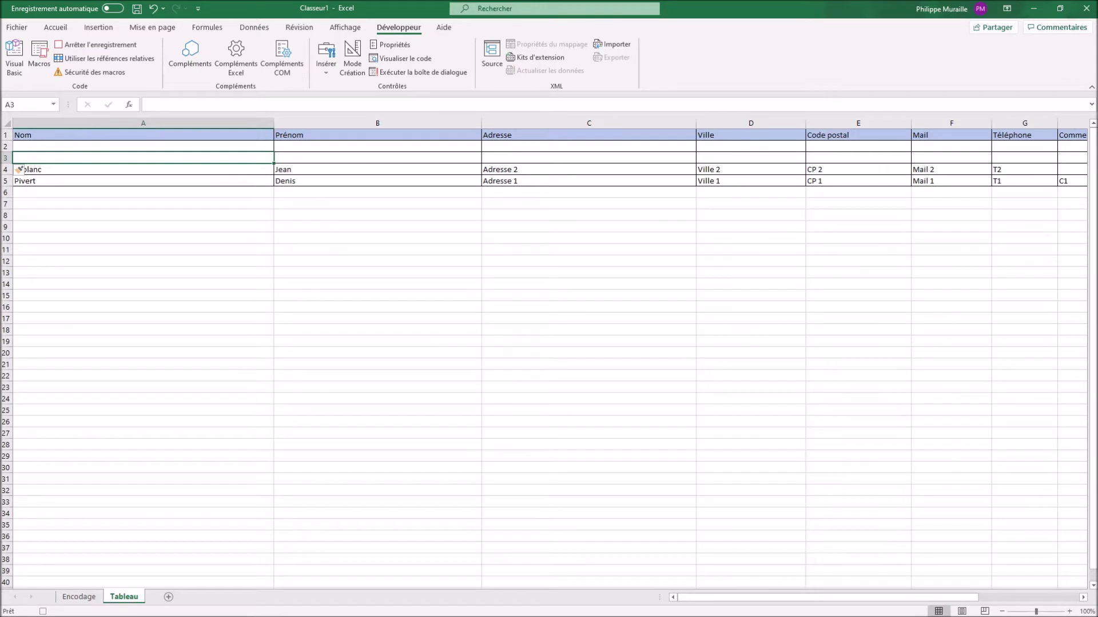
Copy the form's Nom entry from F12 on Encodage and paste it as values into A3 on Tableau.
left_click(79, 597)
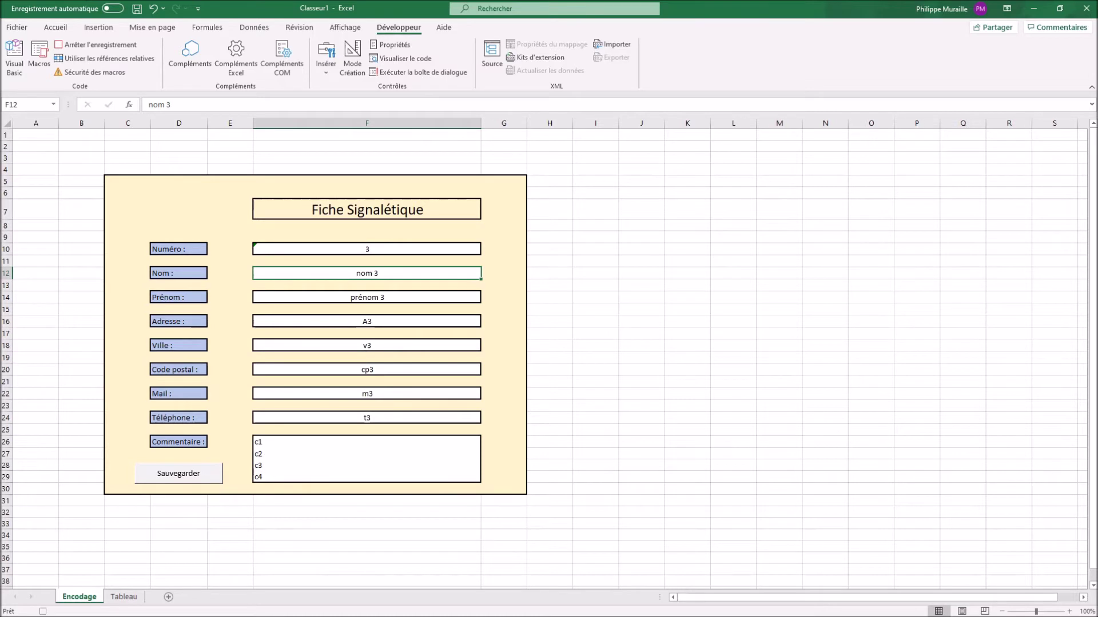
key("ctrl+c")
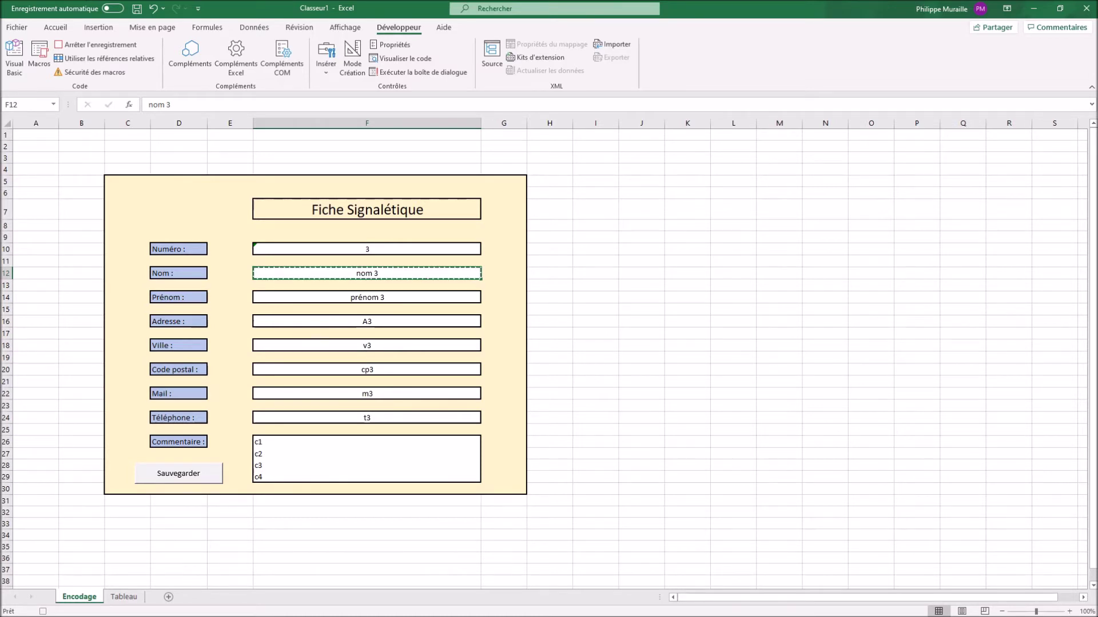
left_click(124, 596)
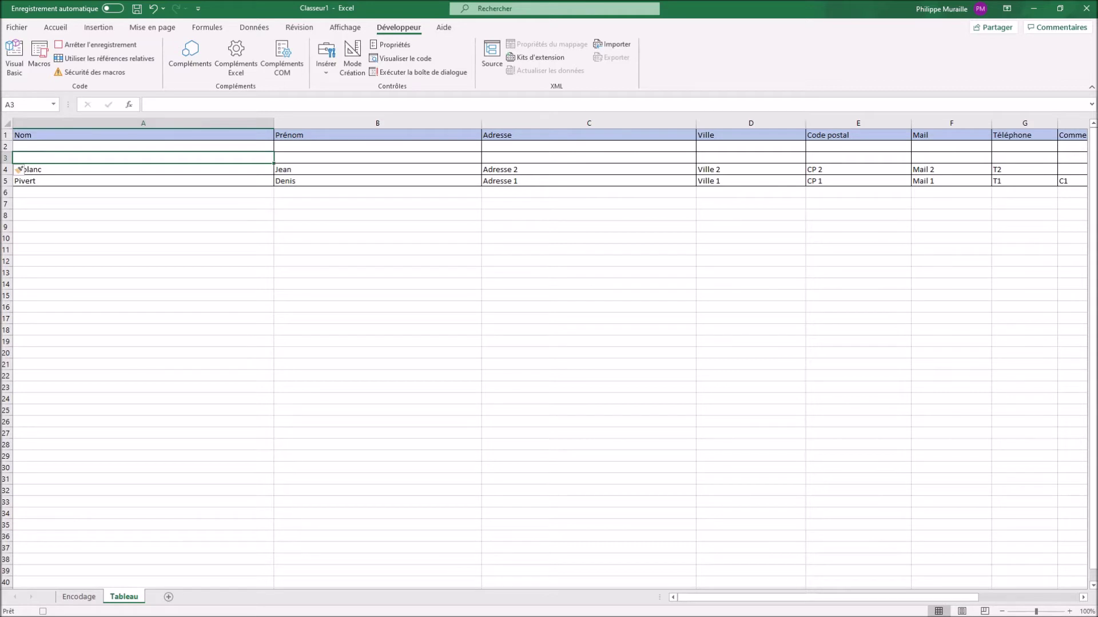
right_click(109, 158)
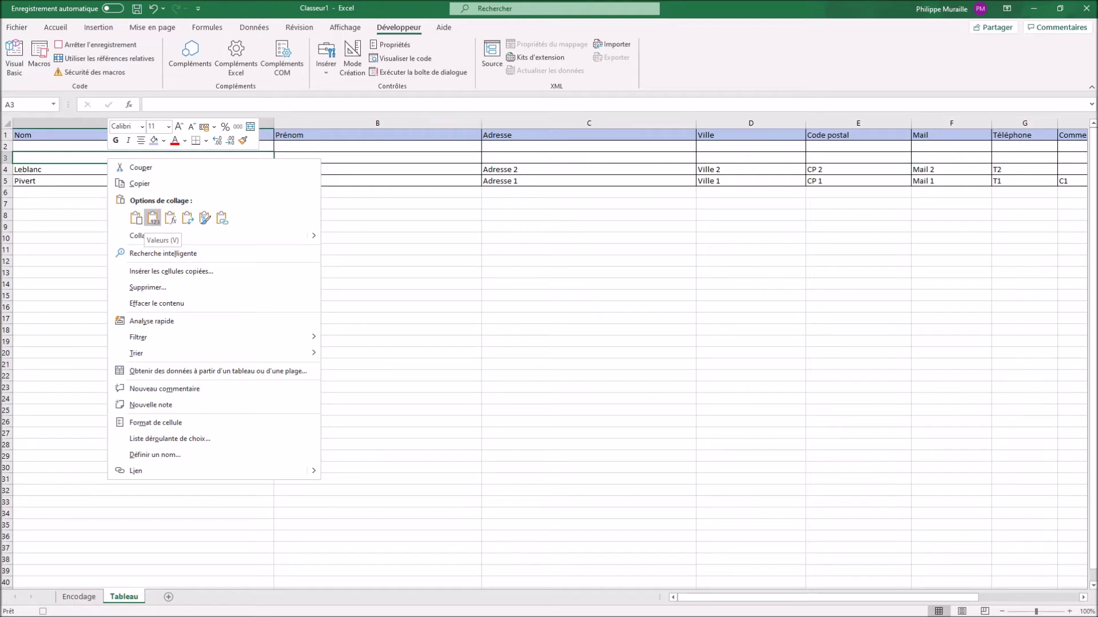
left_click(152, 217)
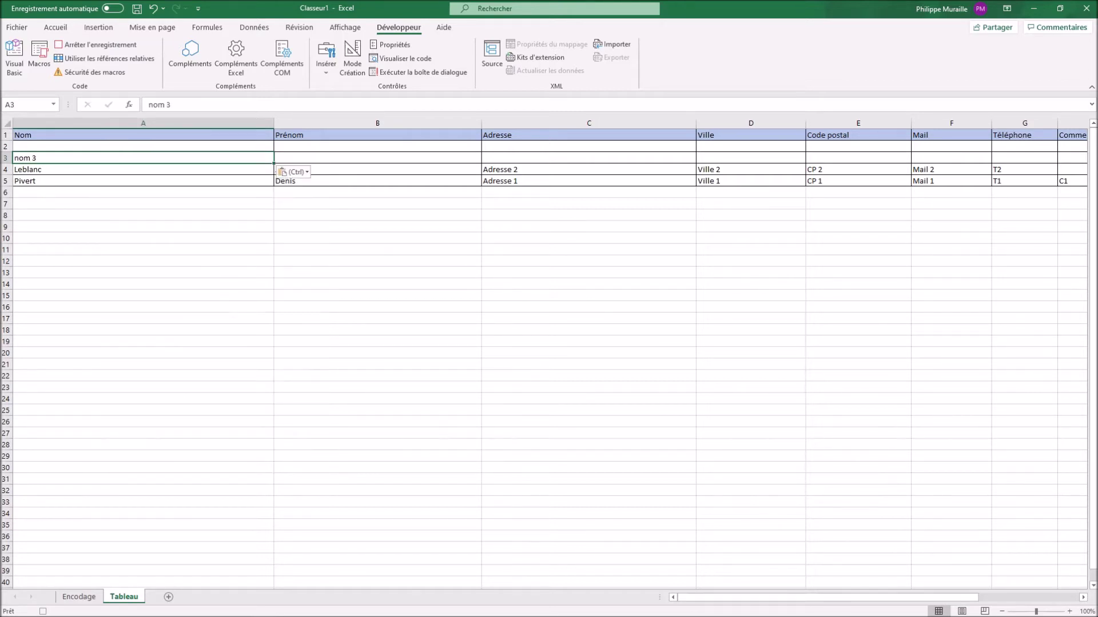
Copy the form's Prénom entry from F14 on Encodage and paste it as values into B3 on Tableau.
left_click(79, 597)
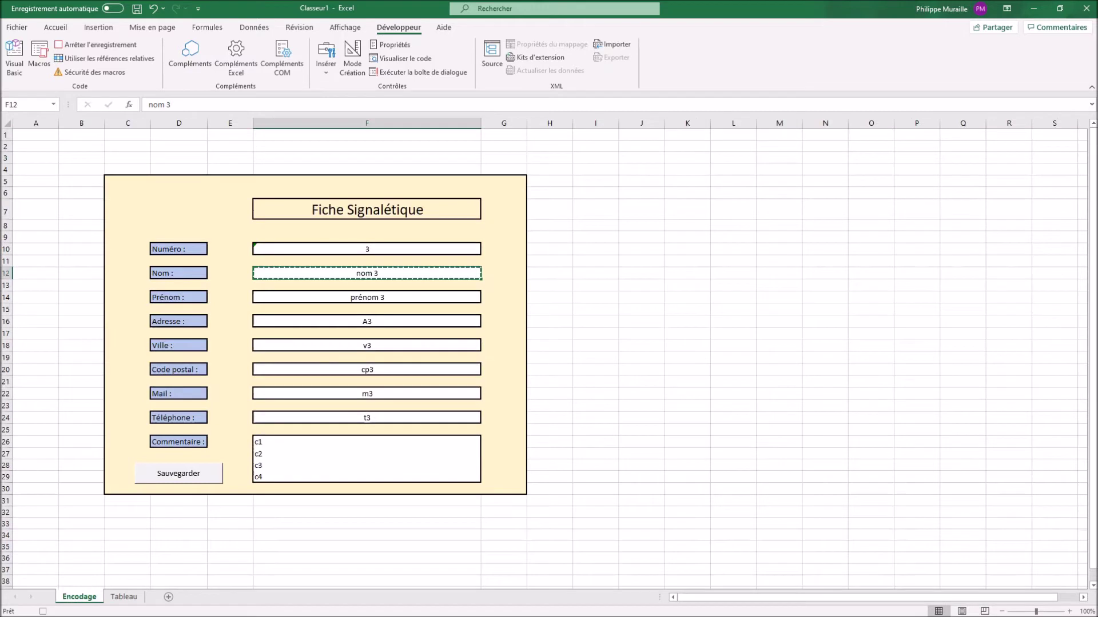
left_click(367, 298)
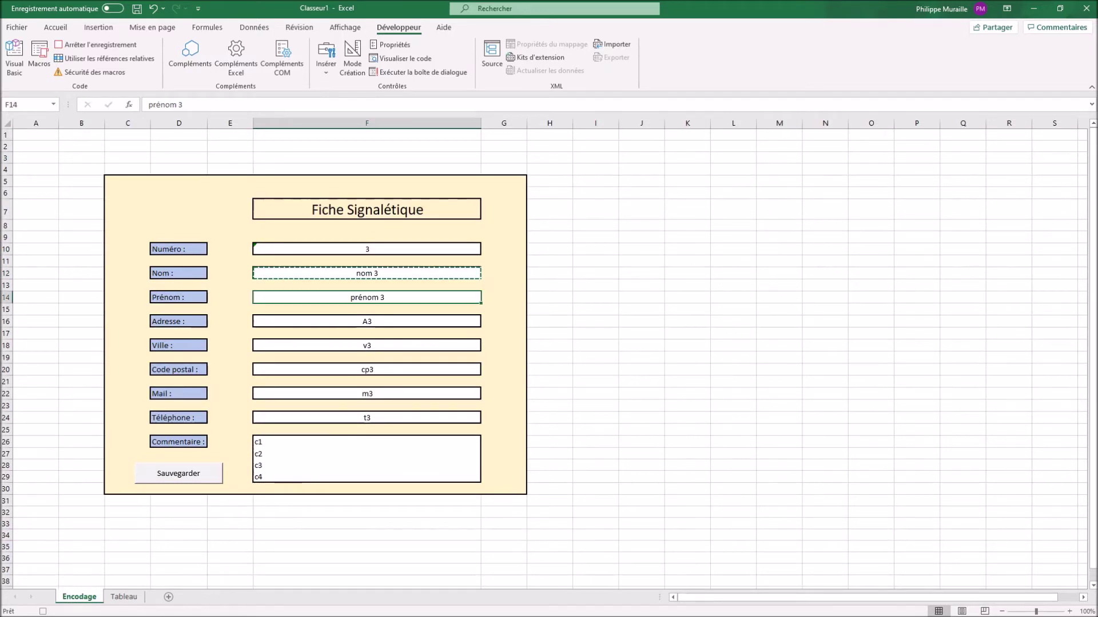
key("ctrl+c")
left_click(124, 597)
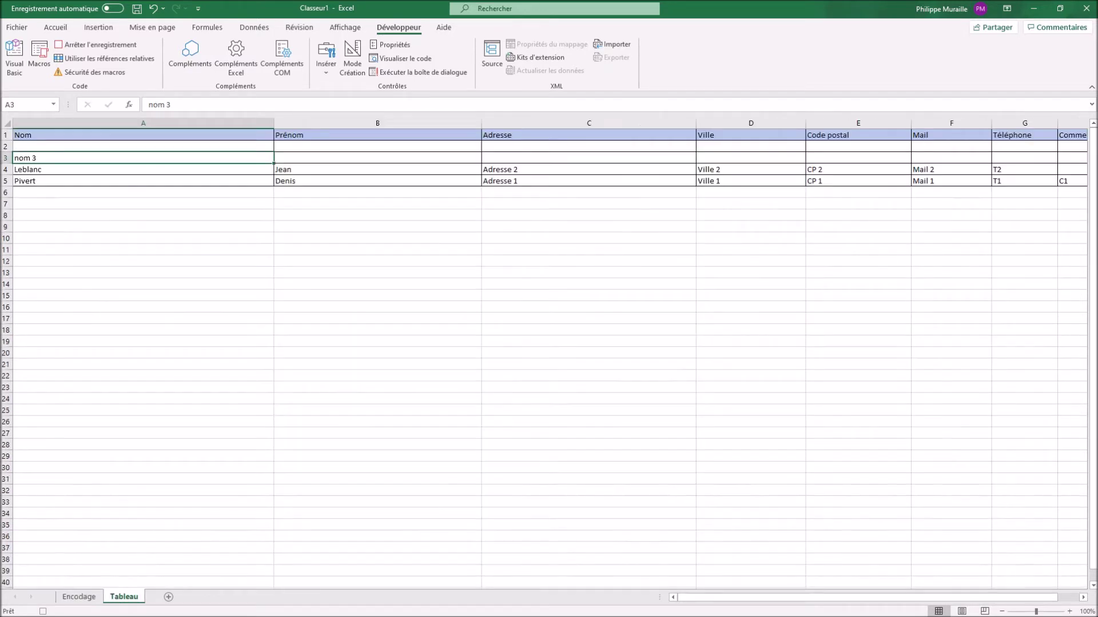
left_click(377, 158)
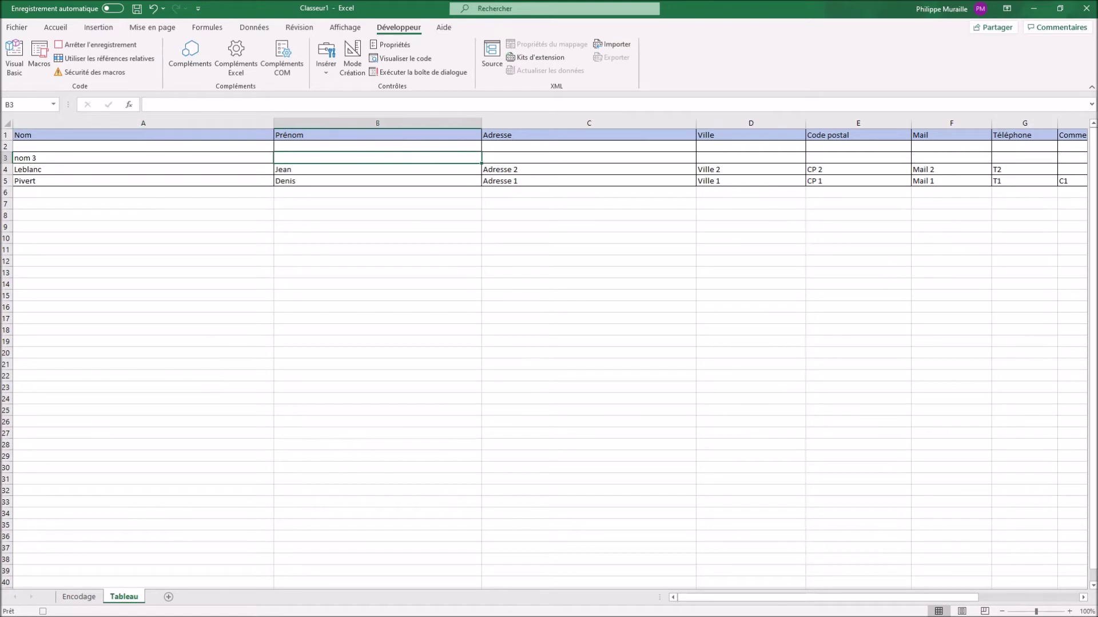
right_click(338, 158)
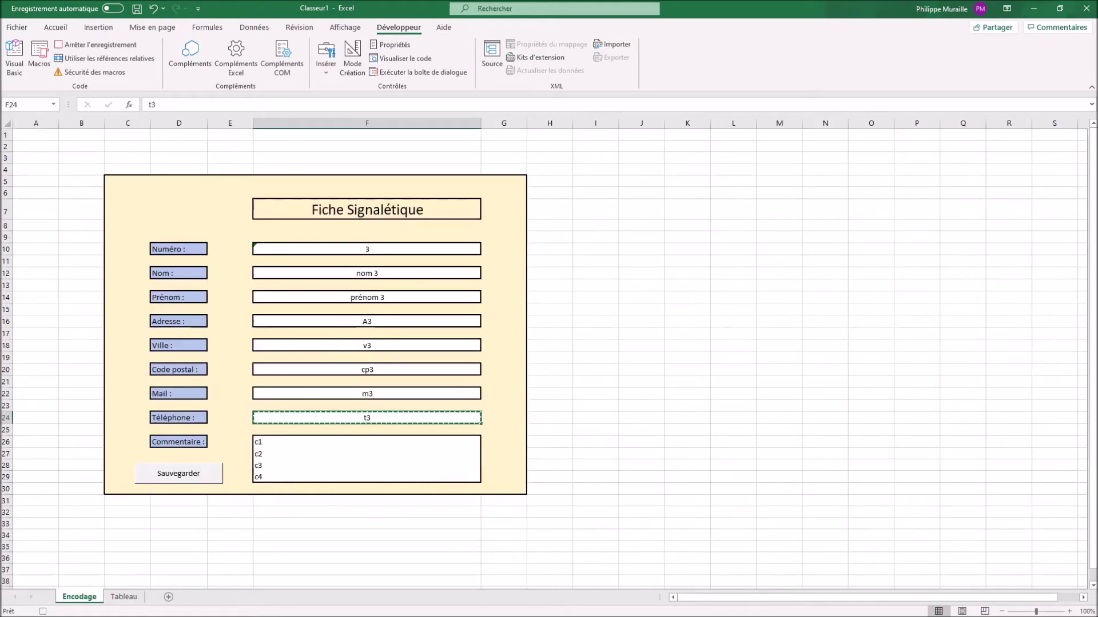
Copy the first comment line from F26 on Encodage and paste it as values into H3 under Commentaire1 on Tableau.
left_click(367, 441)
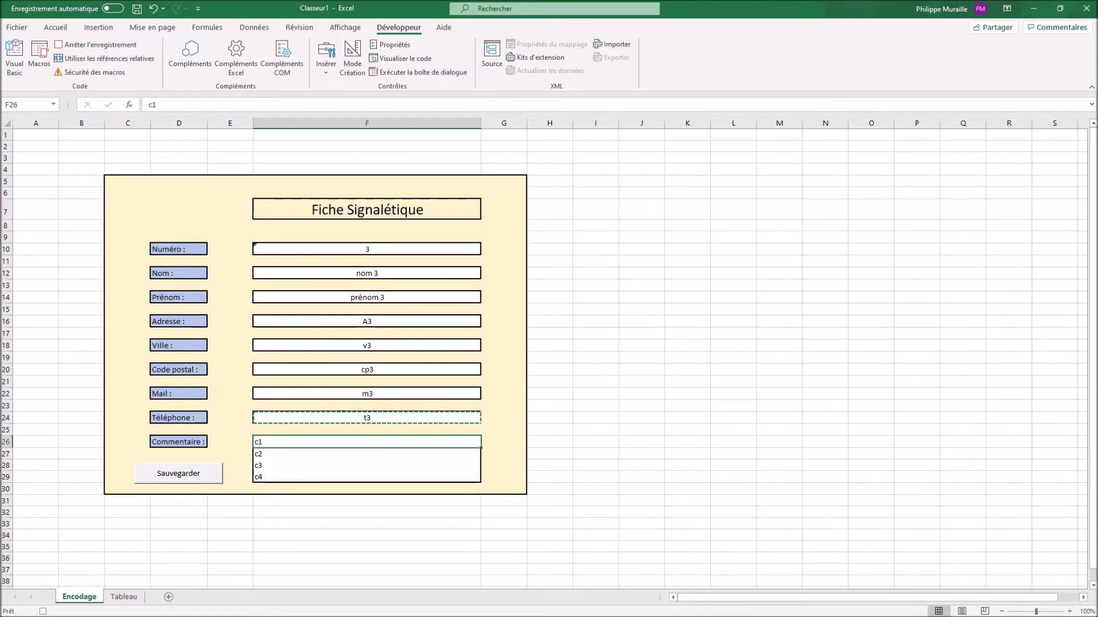
key("ctrl+c")
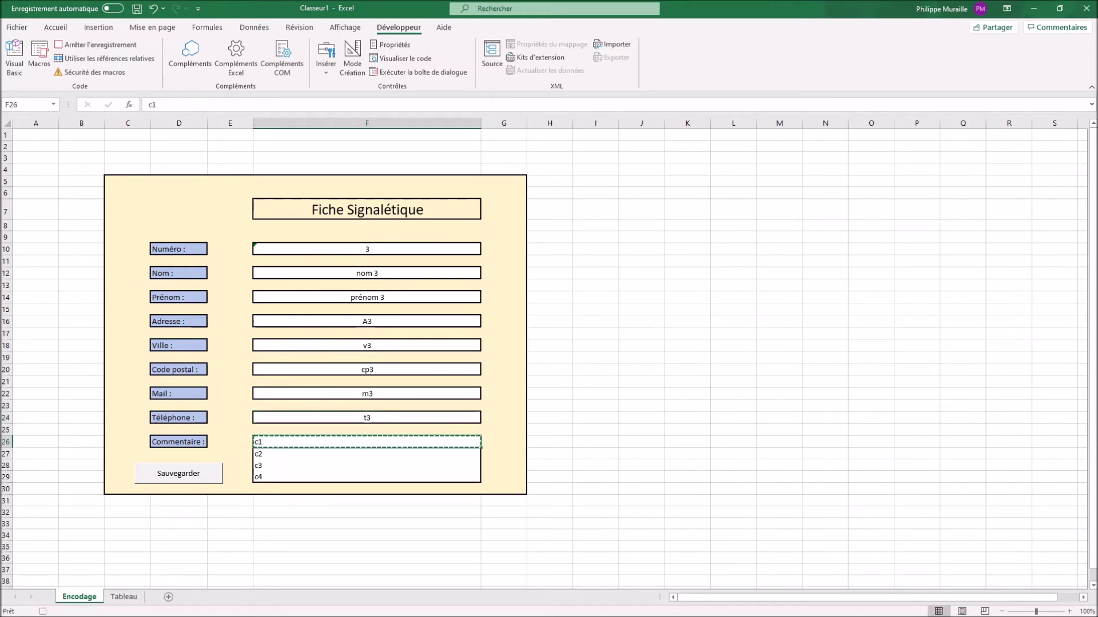
left_click(124, 597)
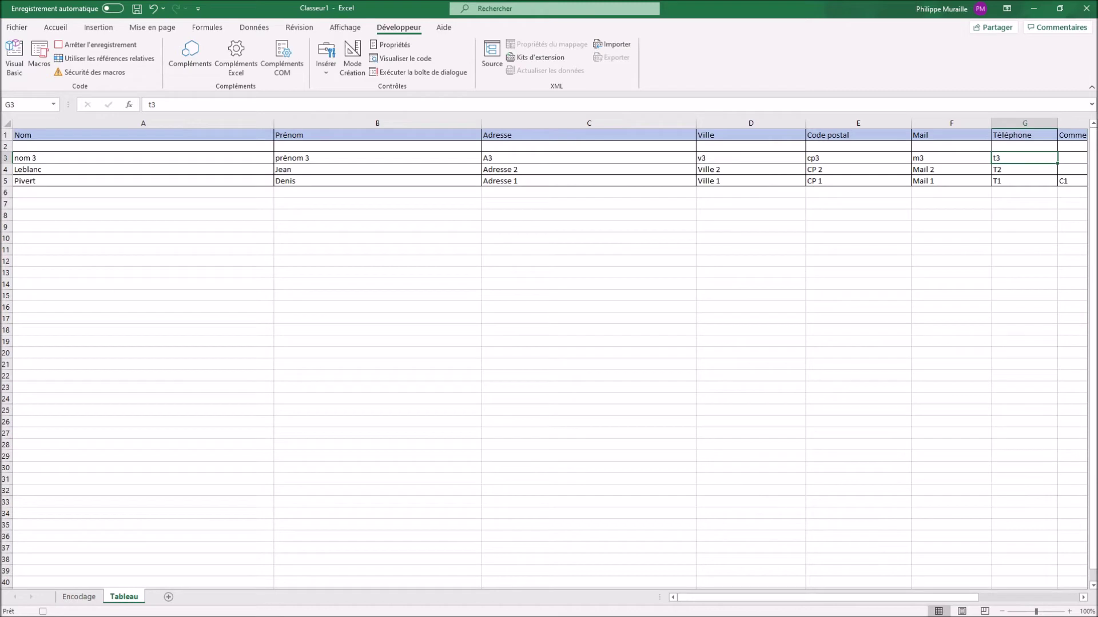
left_click(1072, 158)
right_click(1072, 158)
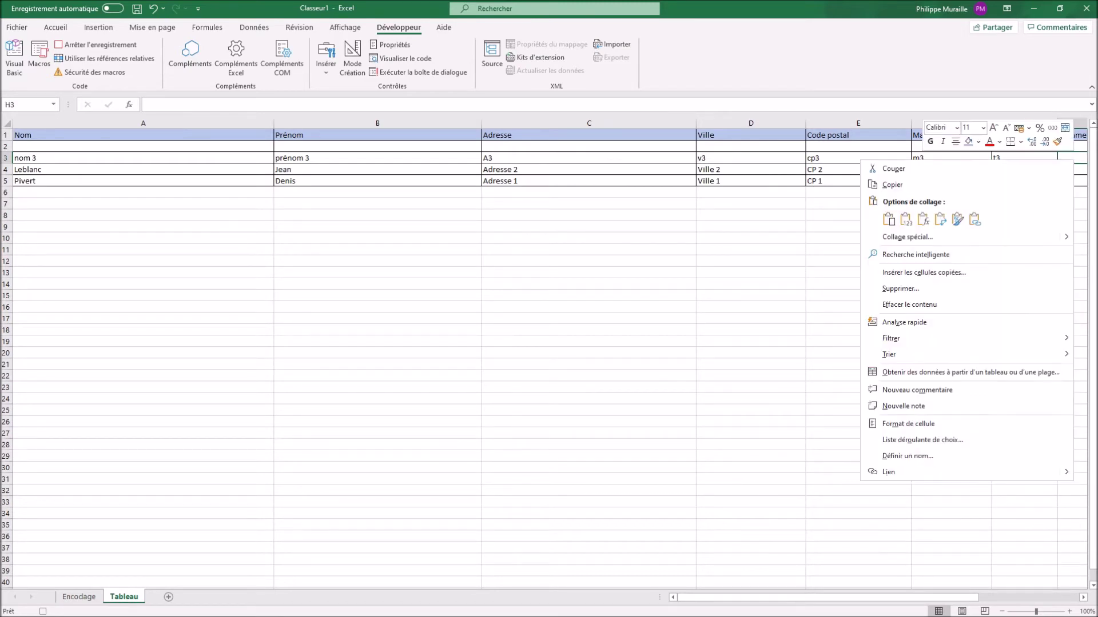
left_click(905, 219)
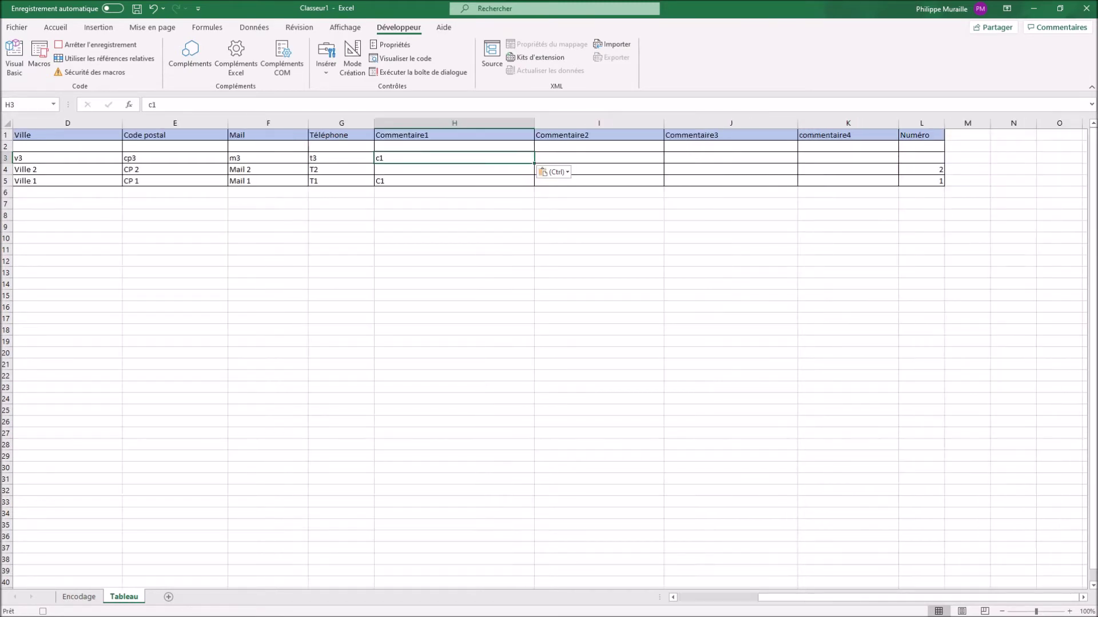
Copy the second comment line from F27 on Encodage and paste it as values into I3 under Commentaire2 on Tableau.
left_click(78, 597)
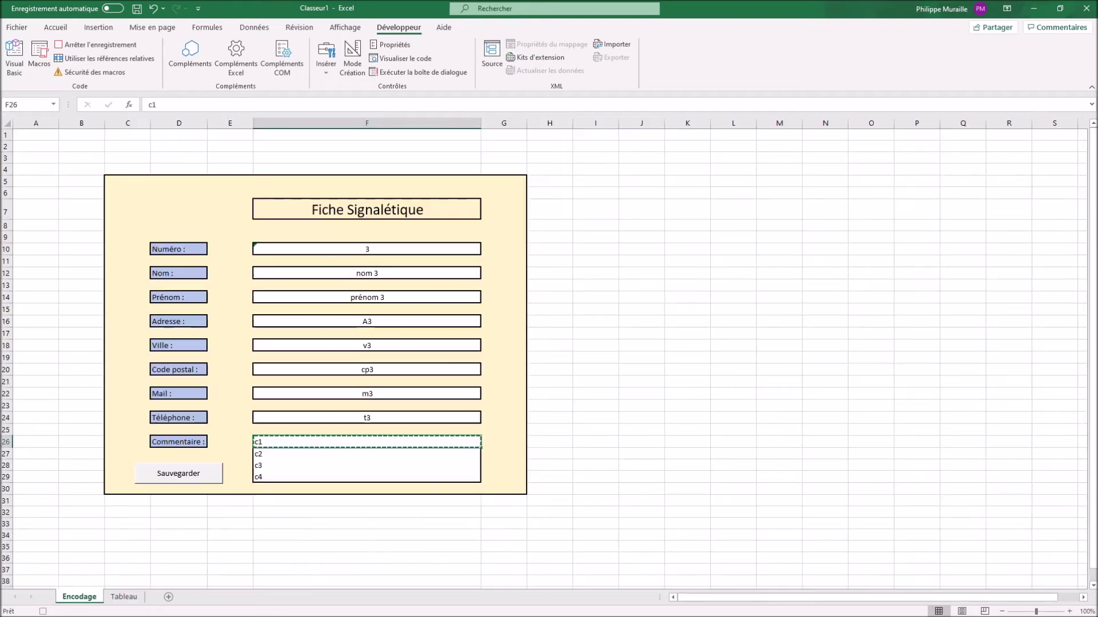
left_click(367, 454)
key("ctrl+c")
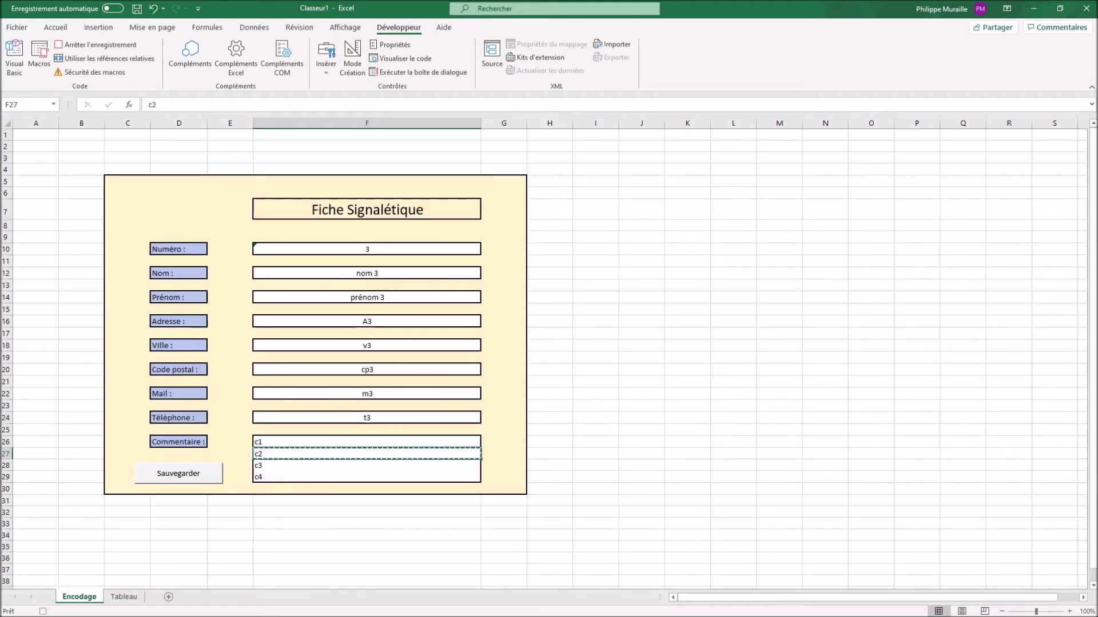
left_click(123, 597)
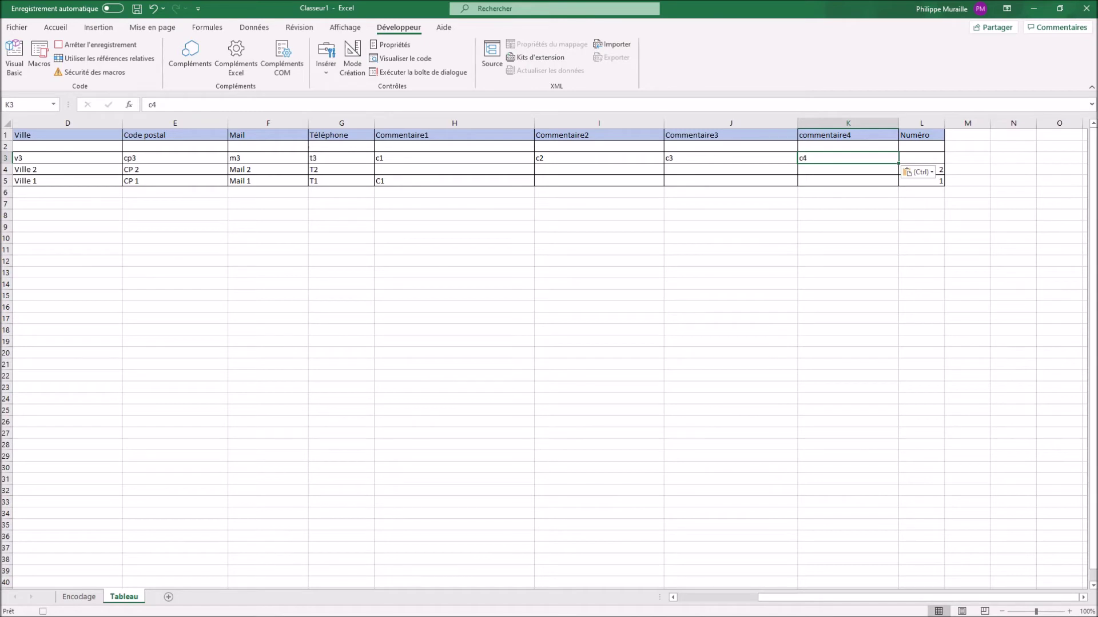
Copy the form's Numéro from F10 on Encodage and paste it as values into L3 on Tableau.
left_click(79, 597)
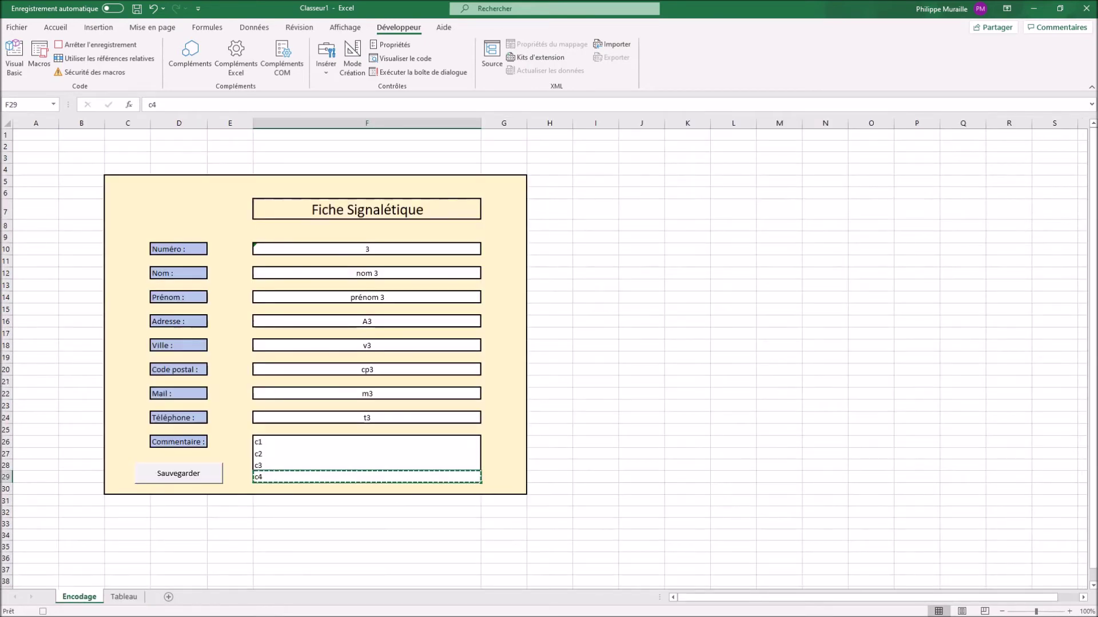
left_click(367, 250)
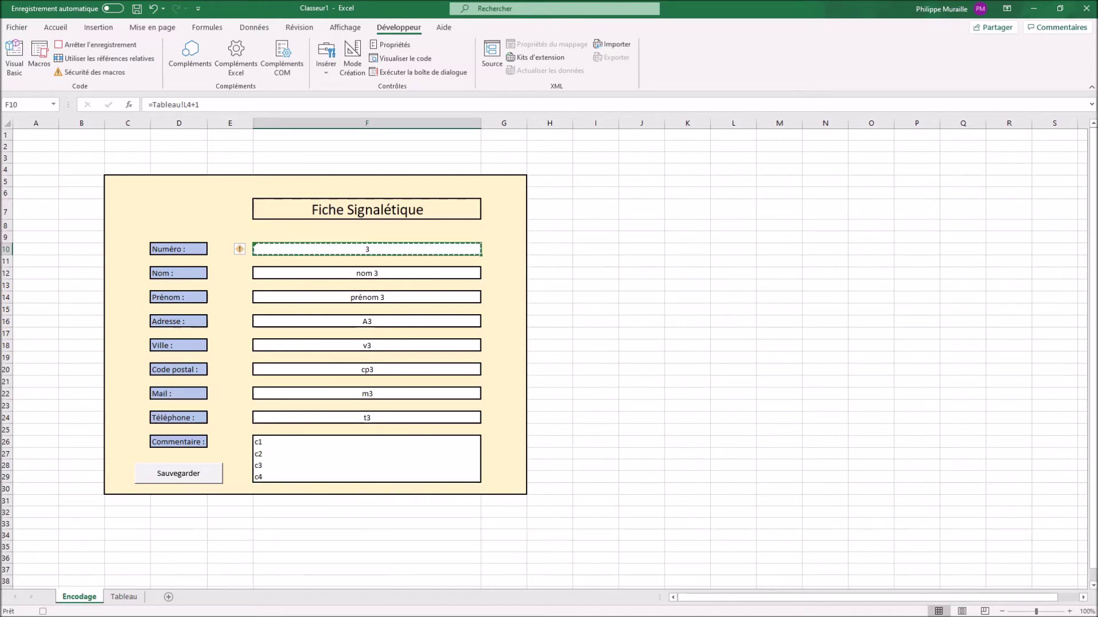
left_click(124, 596)
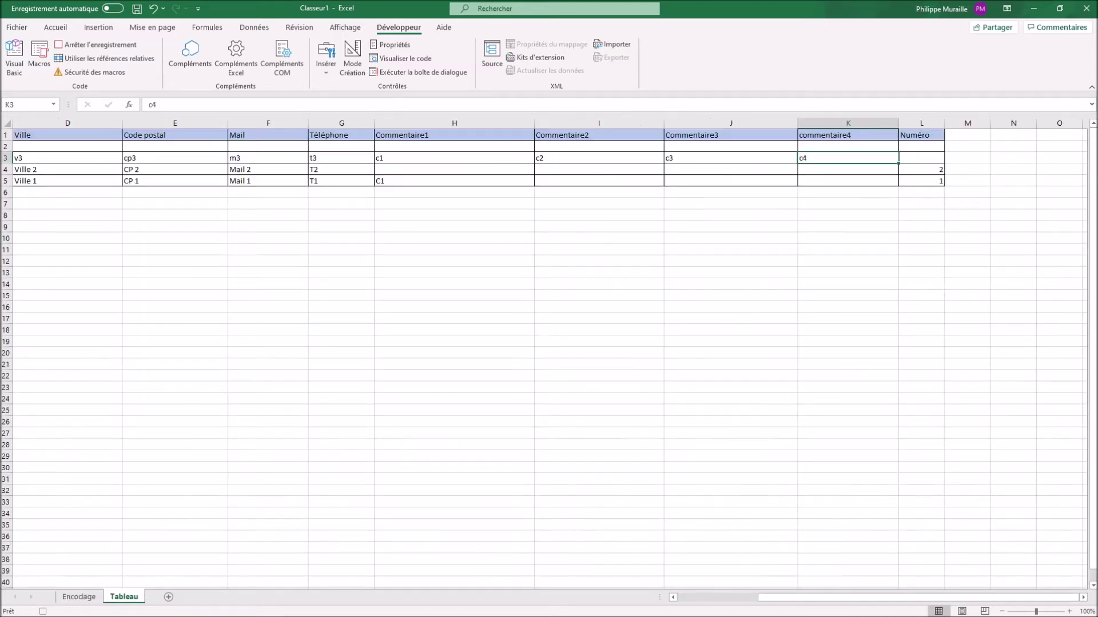
right_click(921, 160)
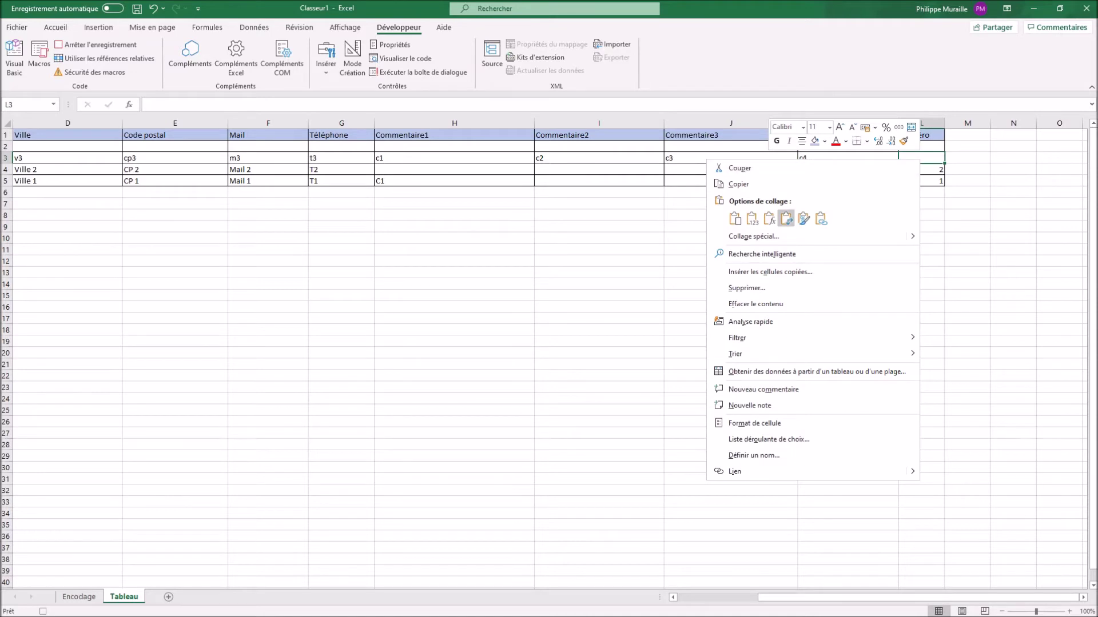
left_click(752, 218)
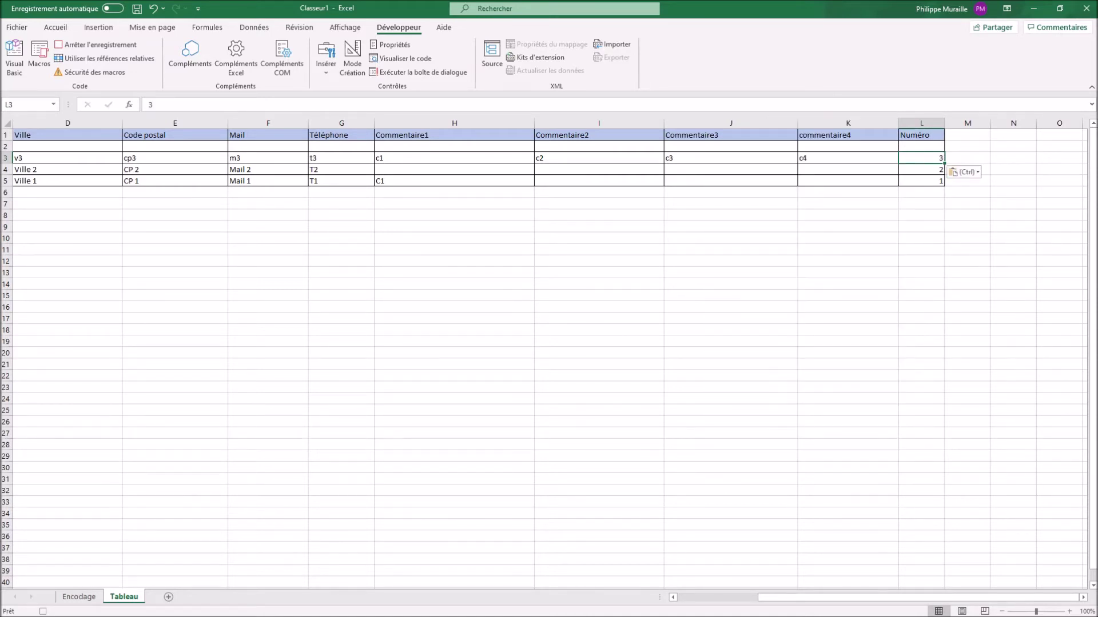
Move the cell selection back to A3, the start of the new row on Tableau.
key("Left")
key("Left")
key("Left")
key("Left")
key("Left")
key("Left")
key("Left")
key("Left")
key("Left")
key("Left")
key("Left")
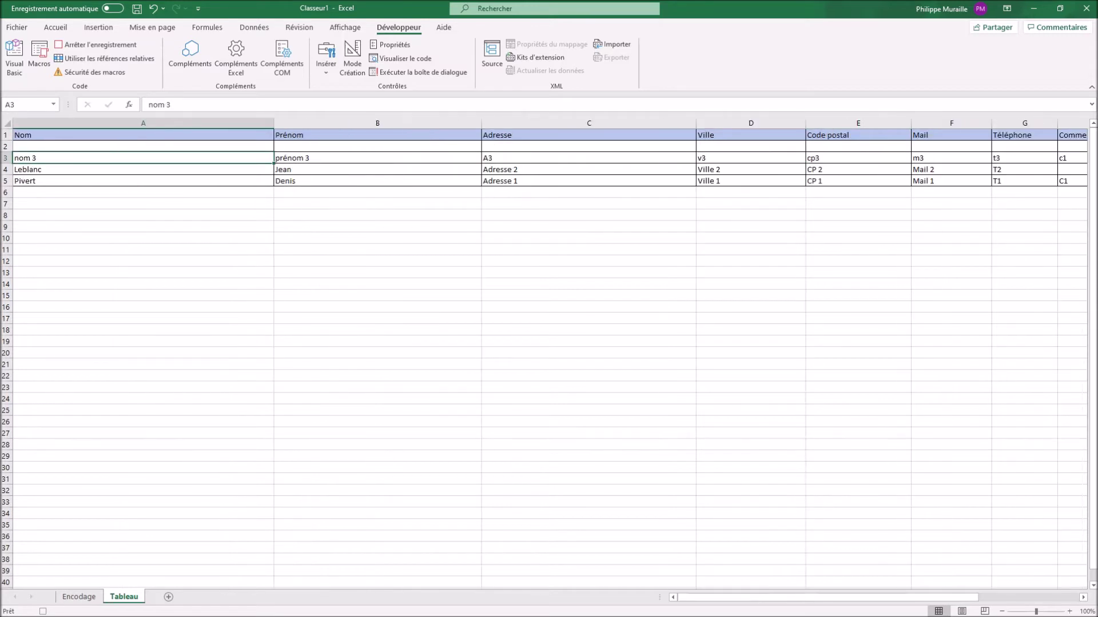
Clear all the form's entry cells on Encodage together, from Numéro in F10 through the four comment lines ending at F29.
left_click(79, 597)
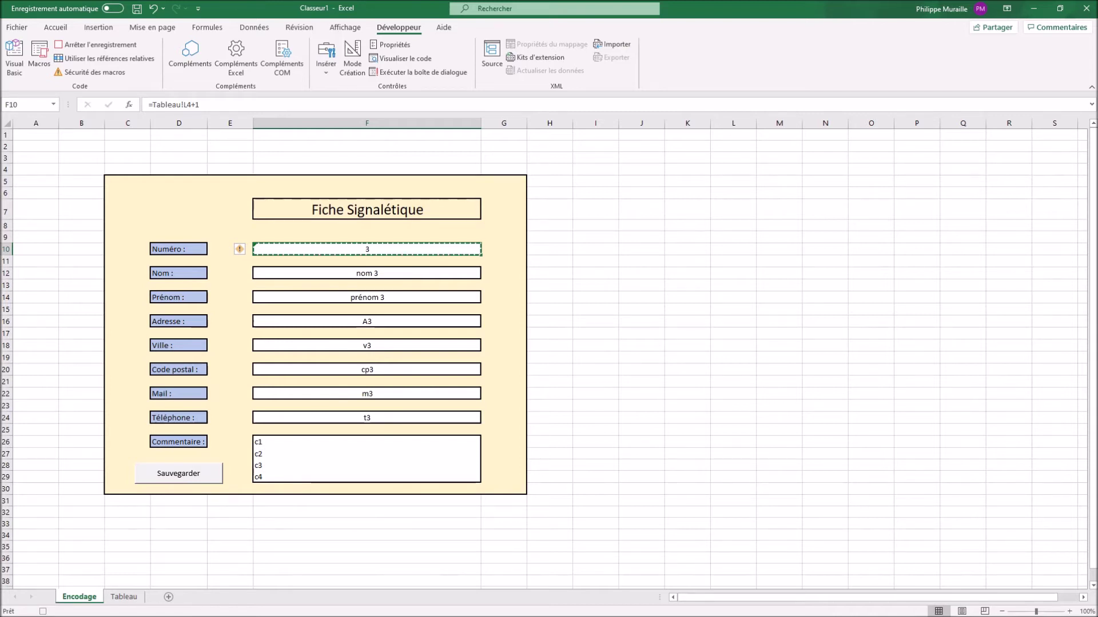
left_click(367, 273, "ctrl")
left_click(367, 297, "ctrl")
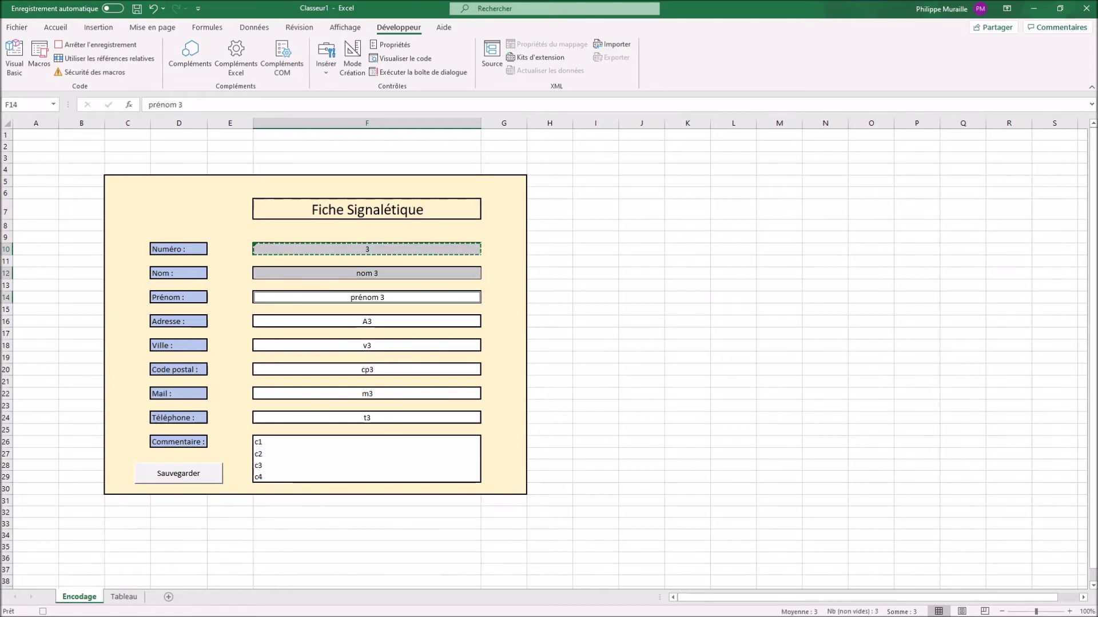
left_click(367, 321, "ctrl")
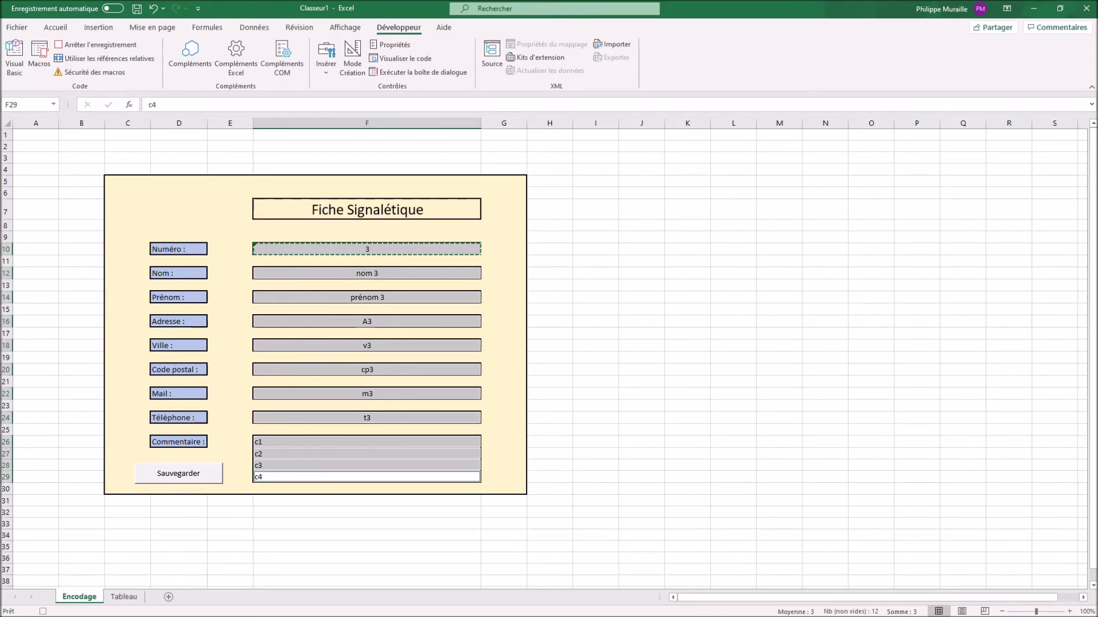
key("Delete")
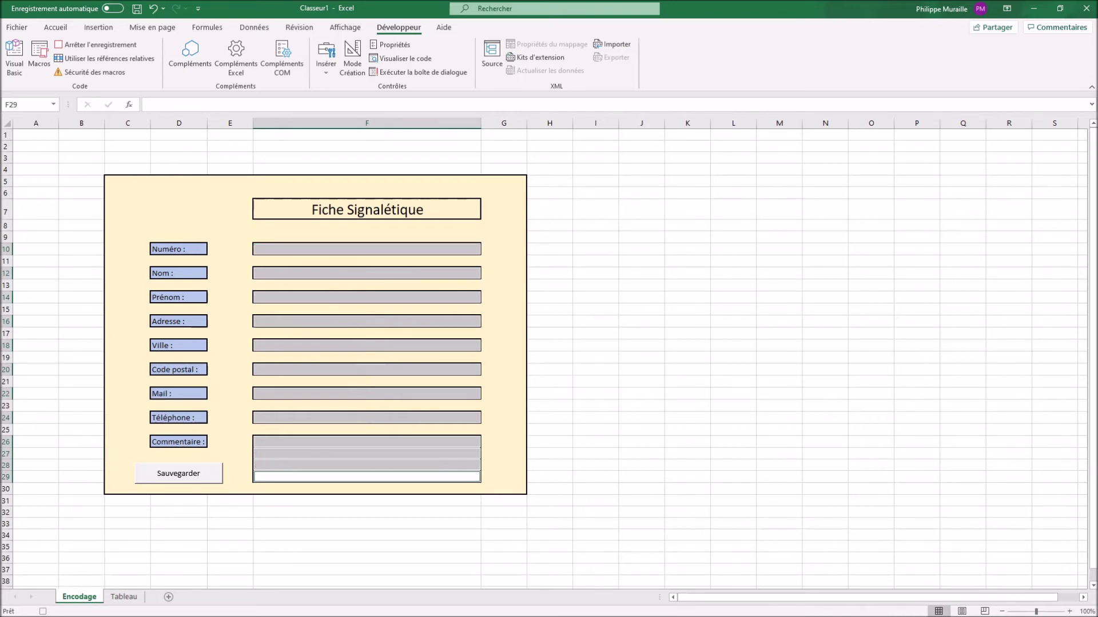
Enter the formula =Tableau!L3+1 in the Numéro field F10 on Encodage and stop the macro recording.
left_click(366, 250)
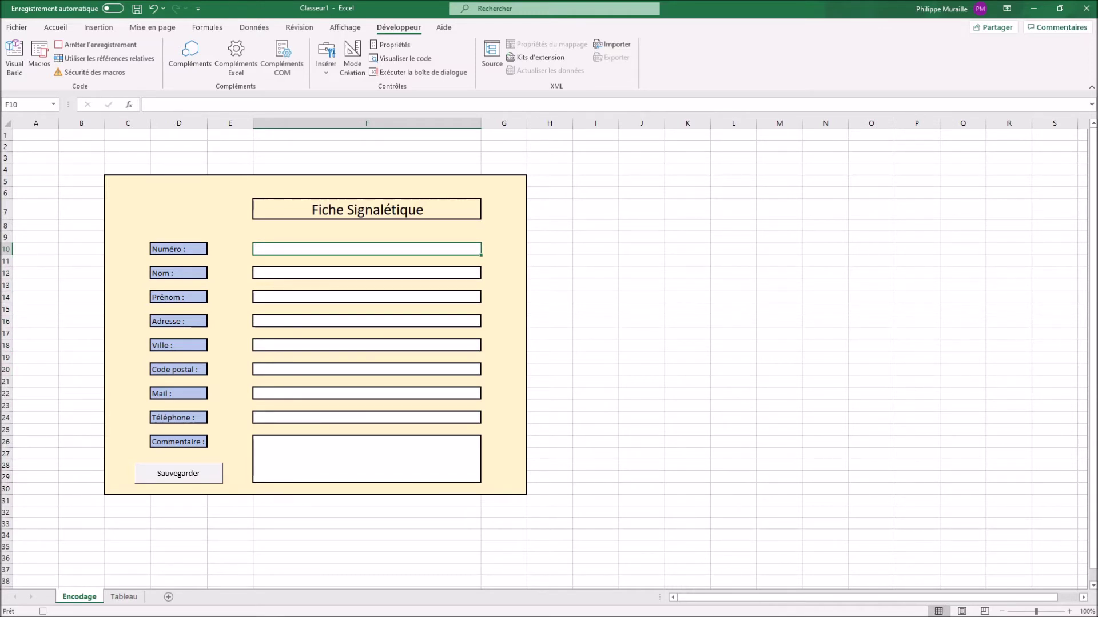
type("=")
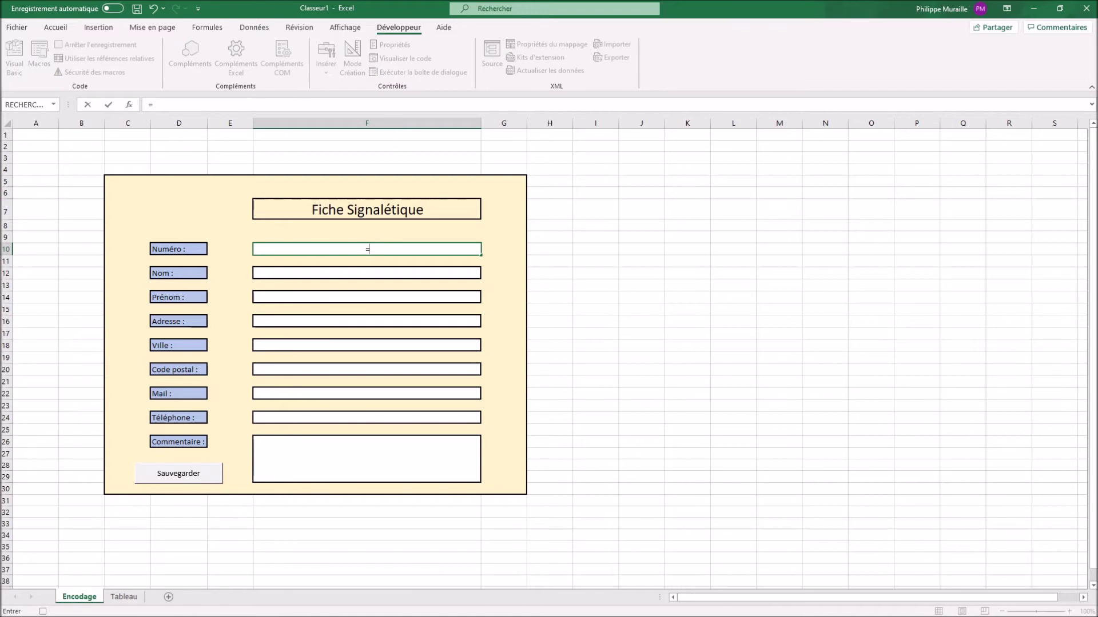
left_click(123, 597)
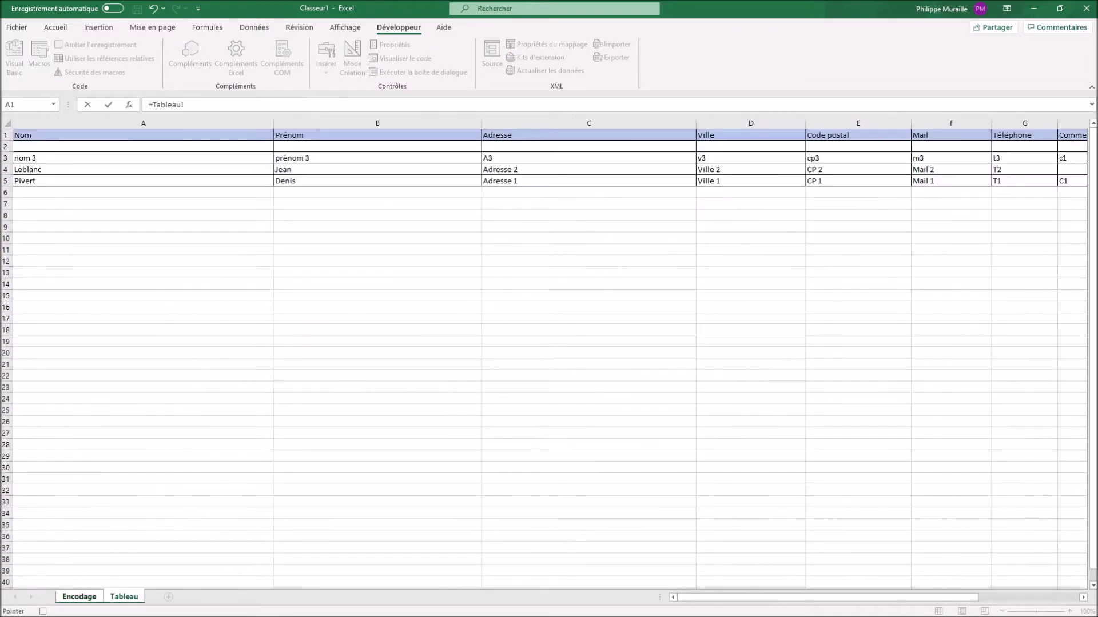
left_click_drag(798, 597, 898, 598)
left_click(921, 159)
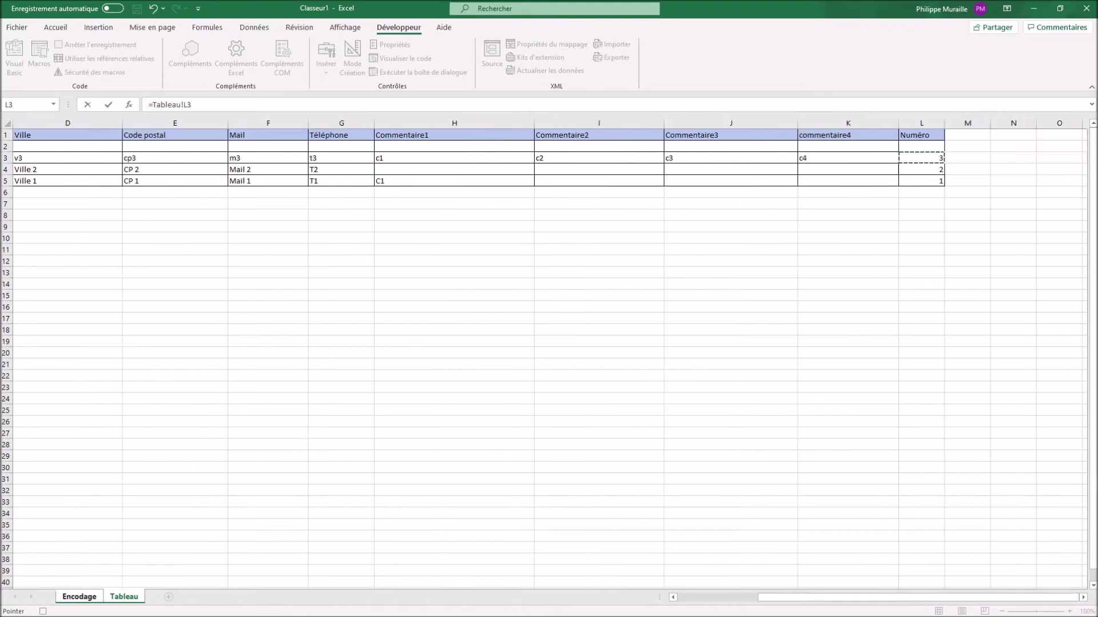
left_click(195, 104)
type("+1")
key("Return")
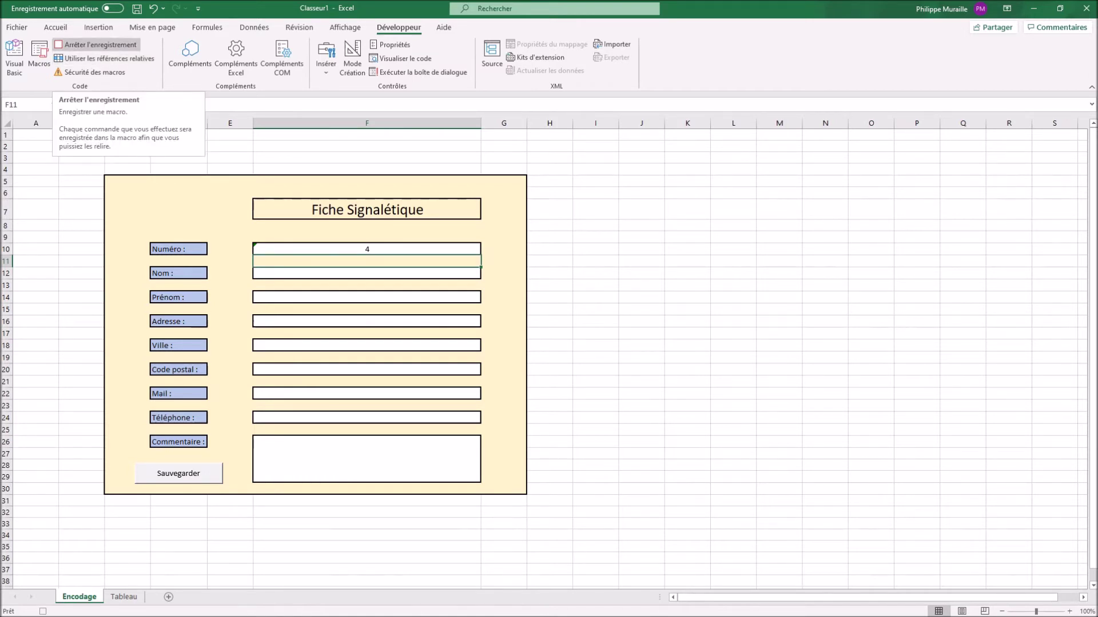
left_click(96, 45)
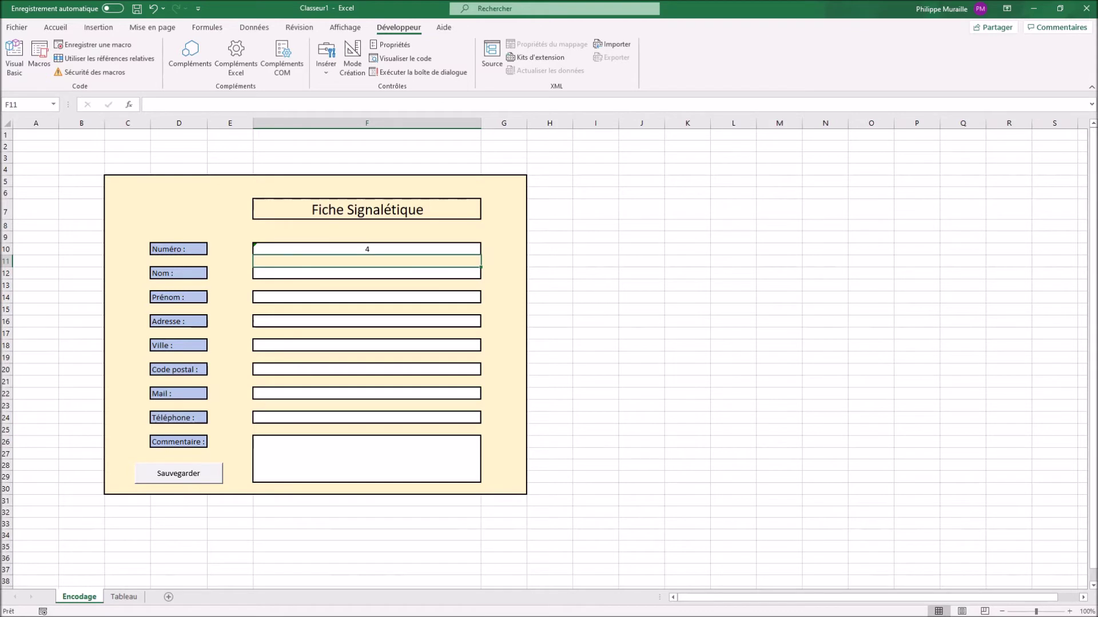
Assign this workbook's sauvegarder macro to the Sauvegarder button and deselect the button.
right_click(189, 473)
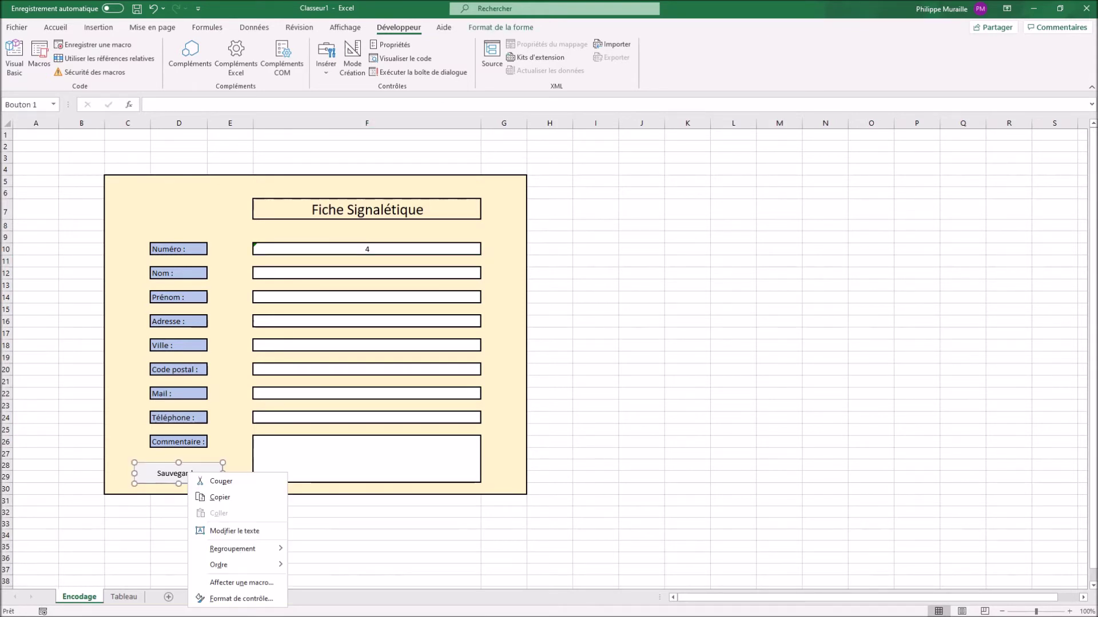
mouse_move(228, 565)
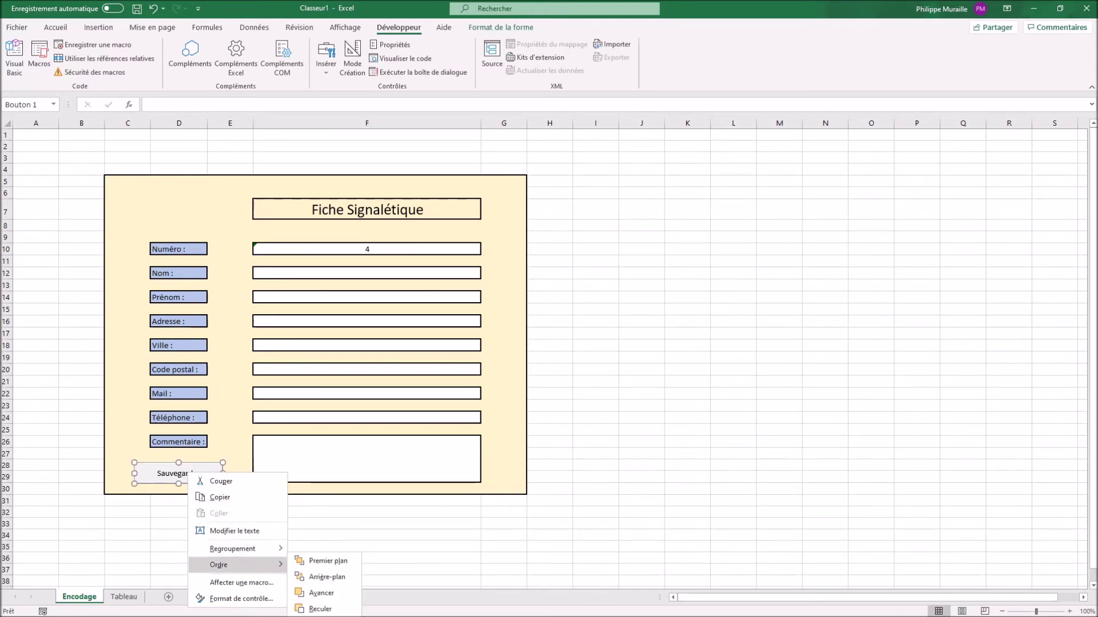
left_click(241, 583)
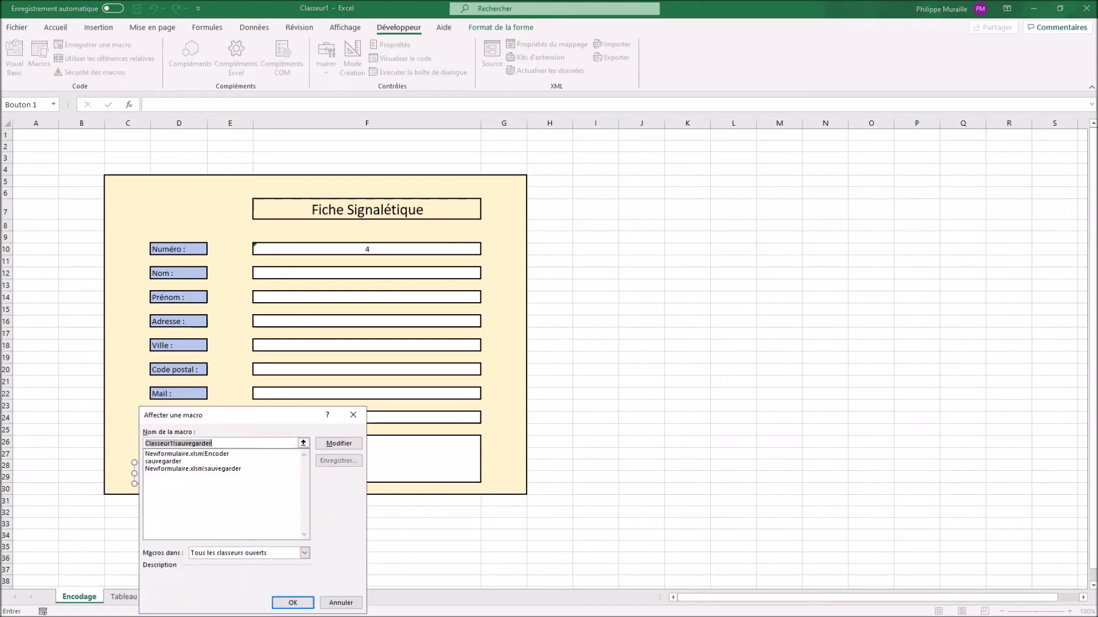
left_click(163, 462)
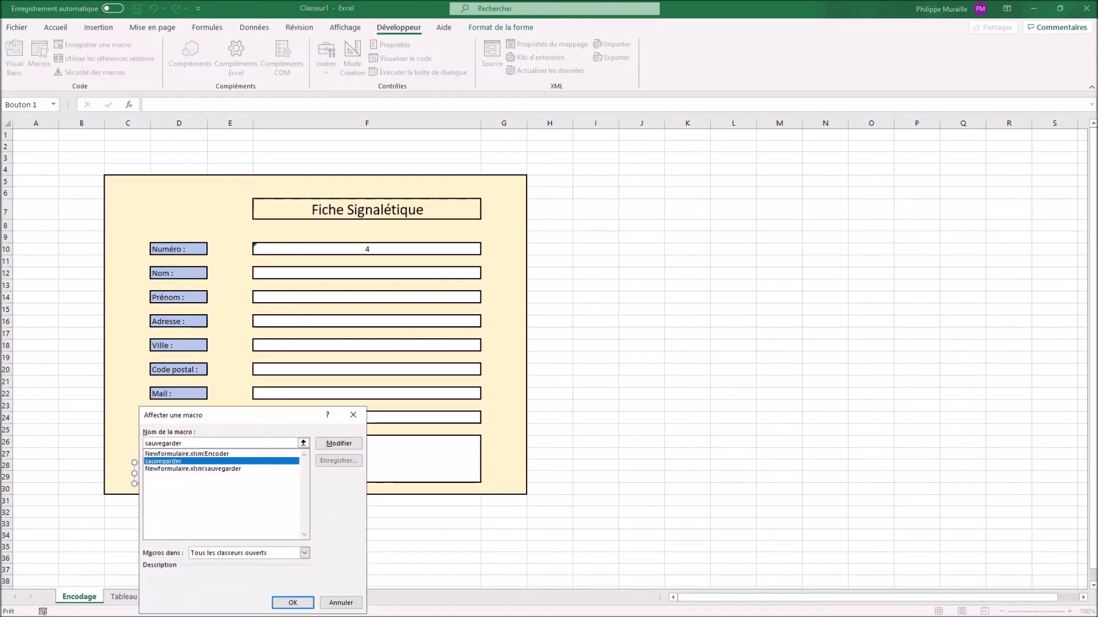
left_click(292, 603)
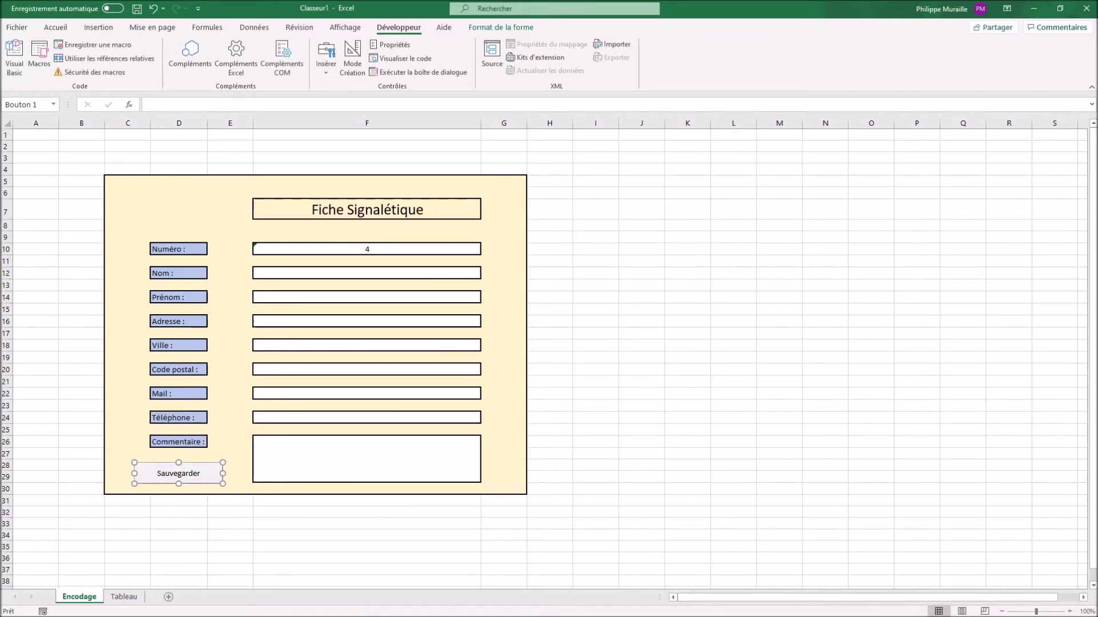
left_click(230, 442)
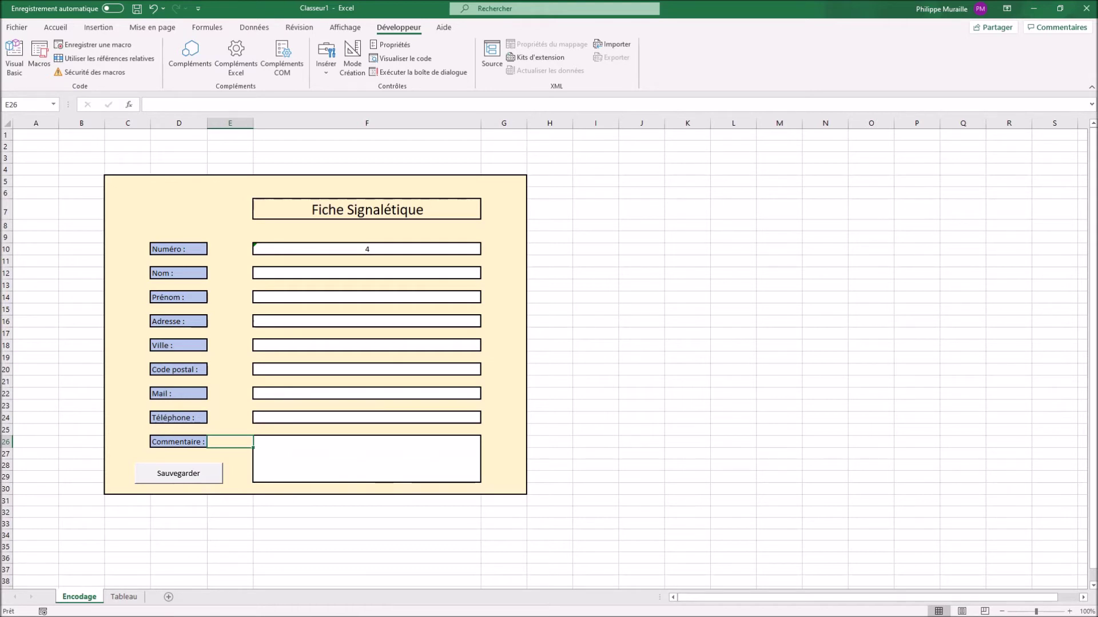
Fill in the Encodage form with nom 4 for Nom, p4 for Prénom, a4 for Adresse and v4 for Ville.
left_click(366, 273)
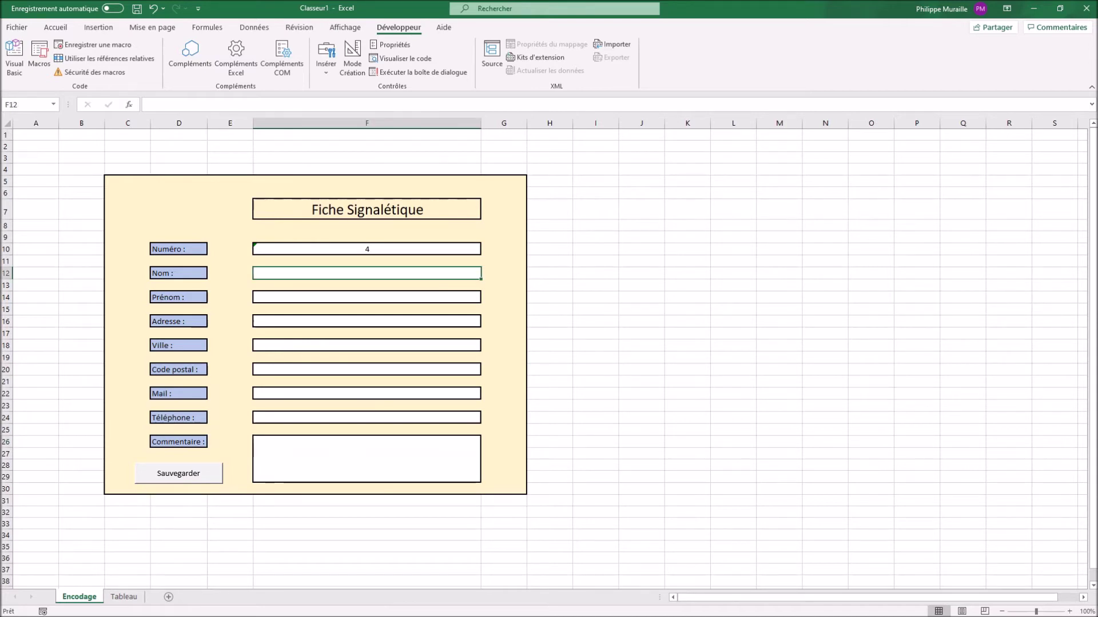
type("nu")
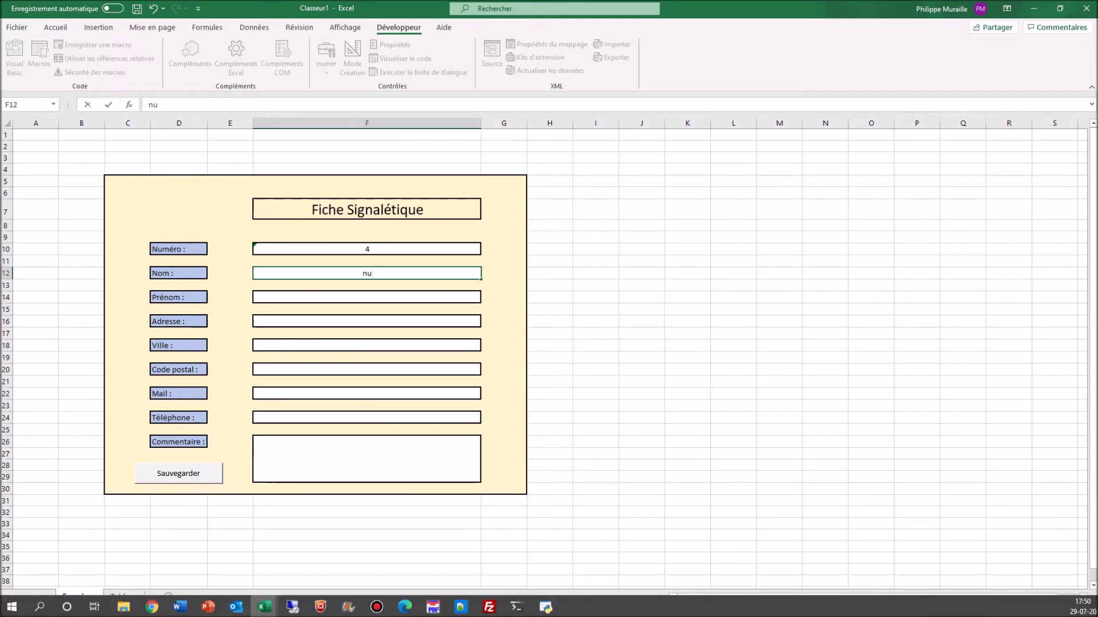
key("BackSpace")
type("om 4")
type("p4")
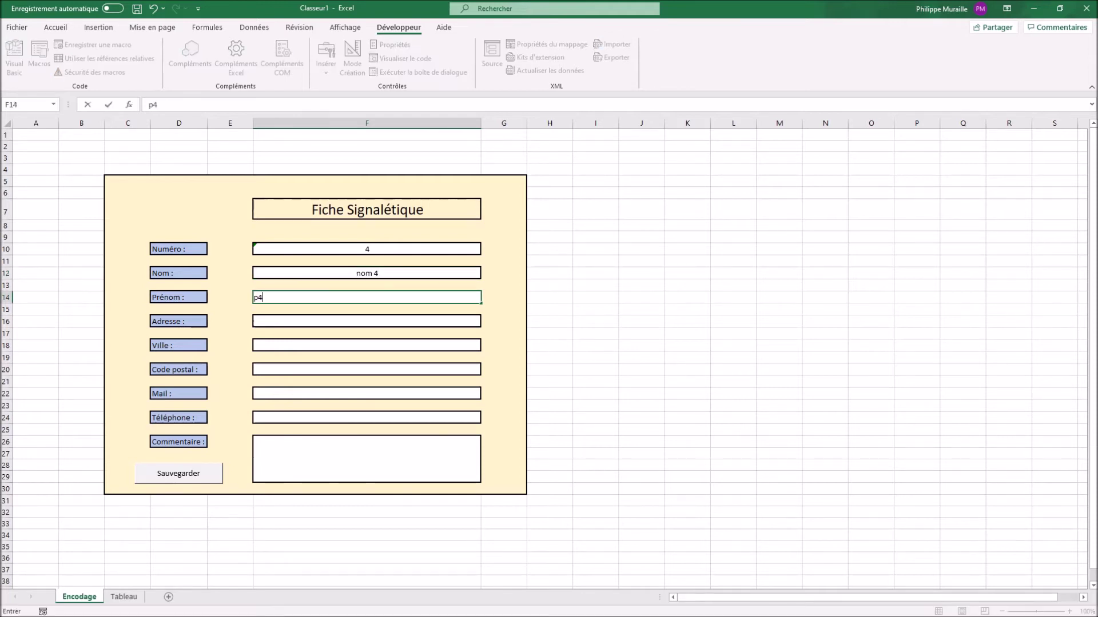
key("Return")
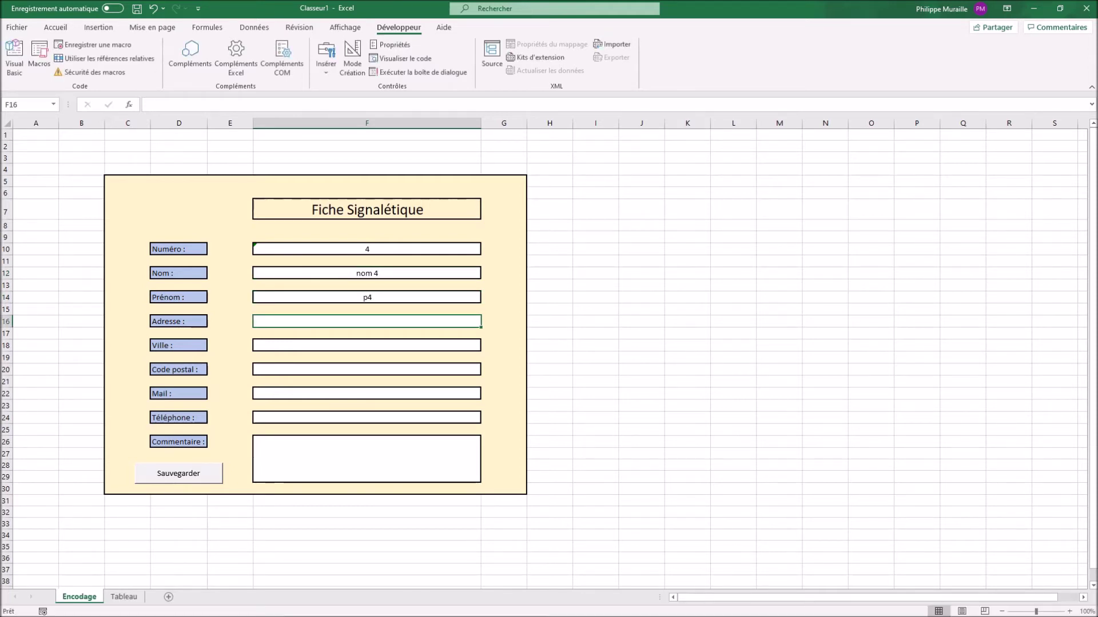
type("a4")
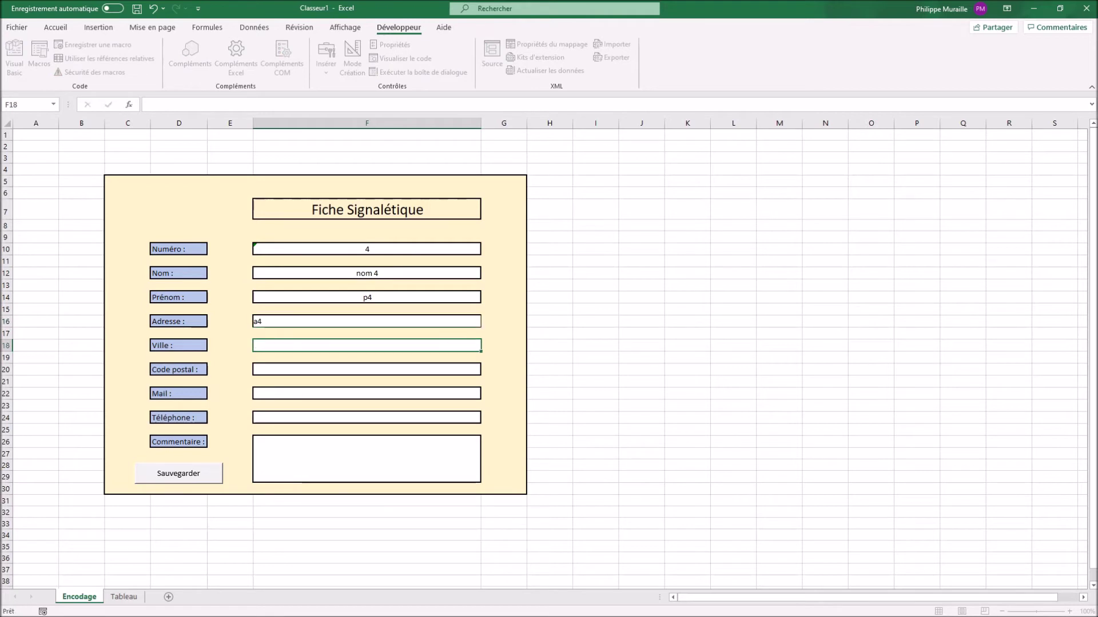
key("Return")
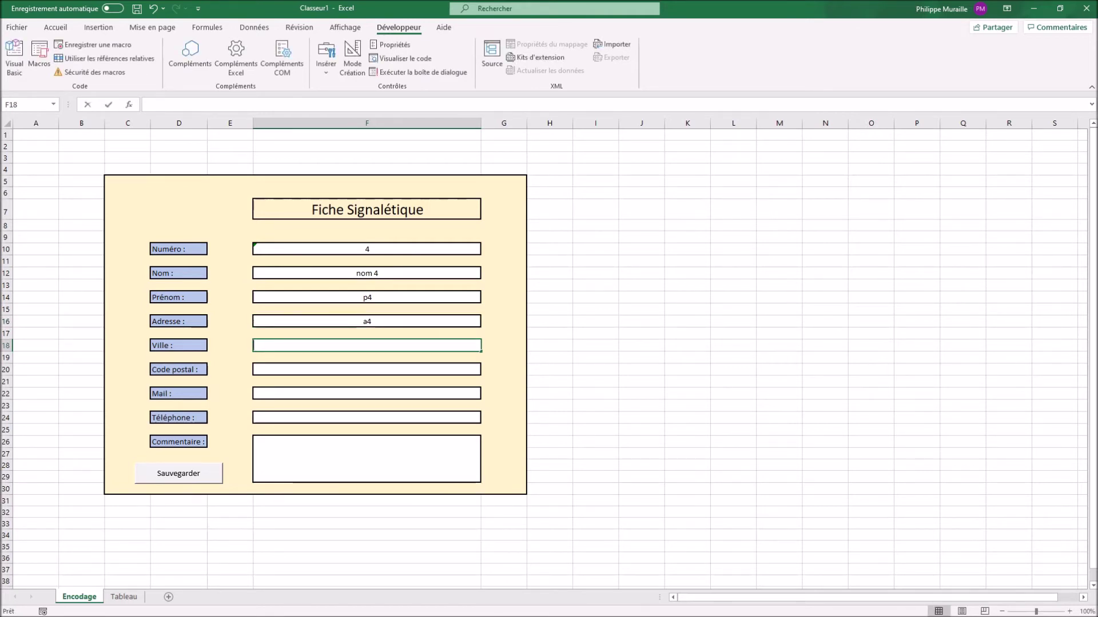
type("v4")
key("Return")
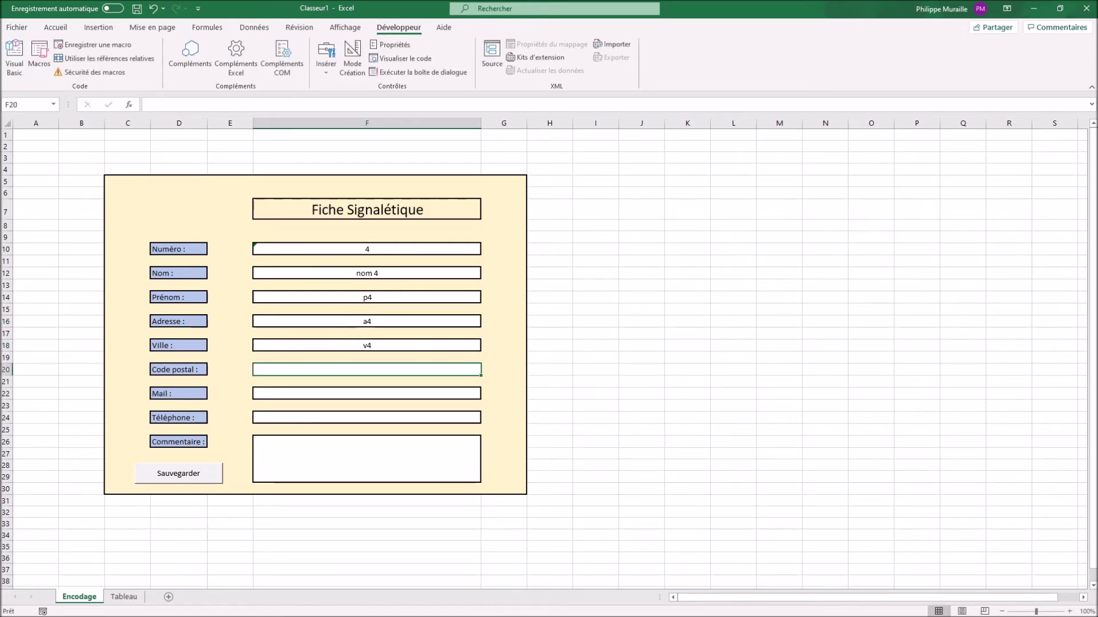
Enter cp4 as Code postal, m4 as Mail and t4 as Téléphone in the form.
type("cp4")
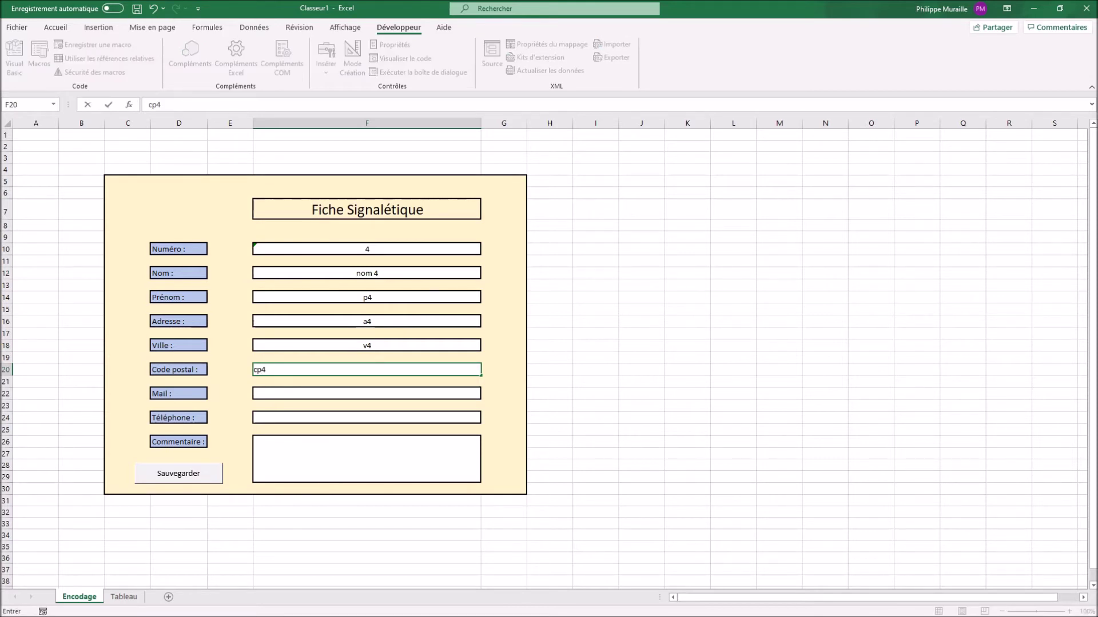
key("Return")
type("m4")
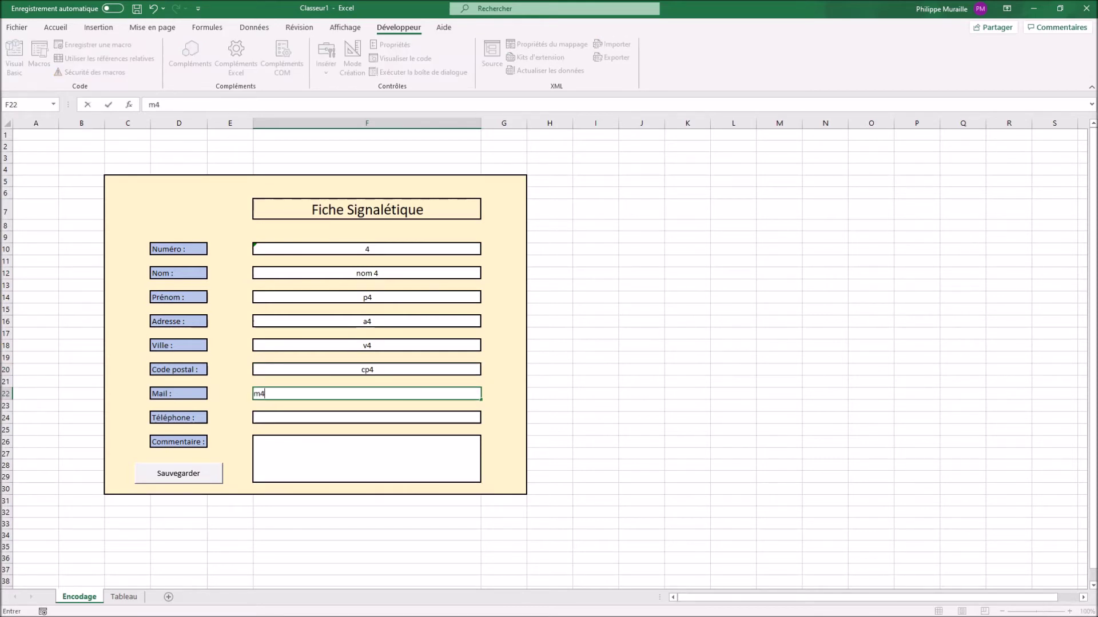
key("Return")
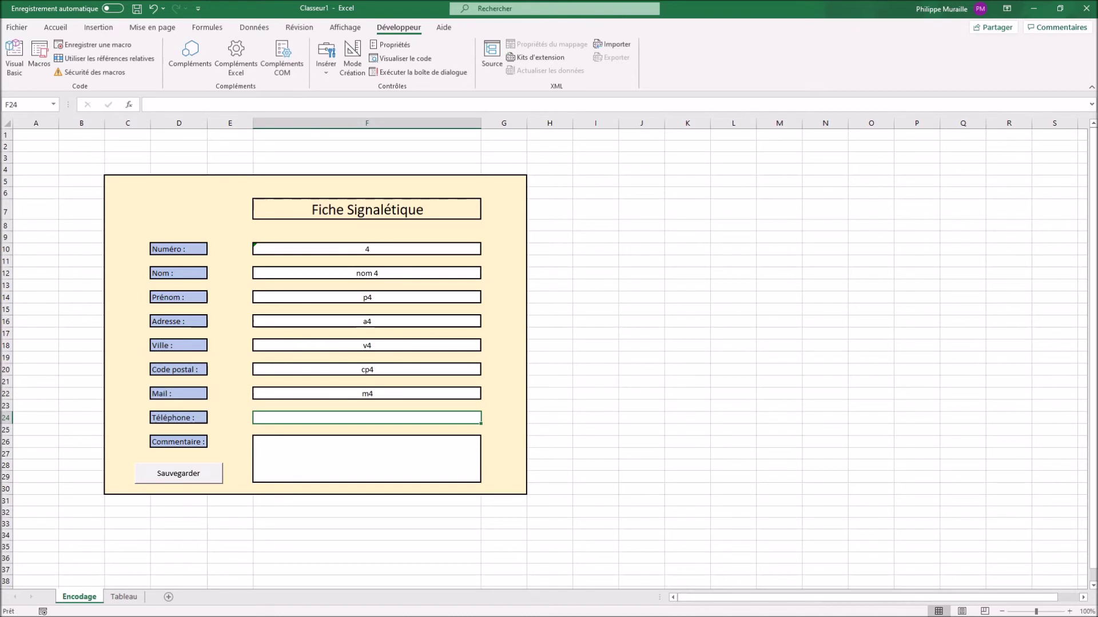
type("t4")
key("Return")
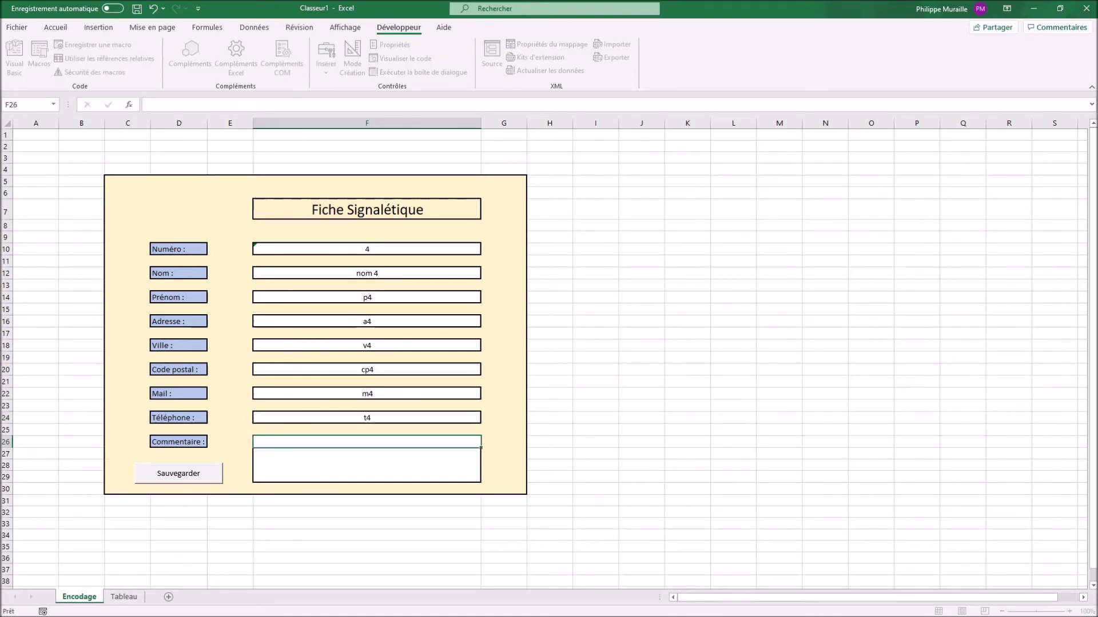
Fill the four Commentaire lines with dfg, gfd, dfg and fdg.
type("dfg")
key("Return")
type("gfd")
key("Return")
type("dfg")
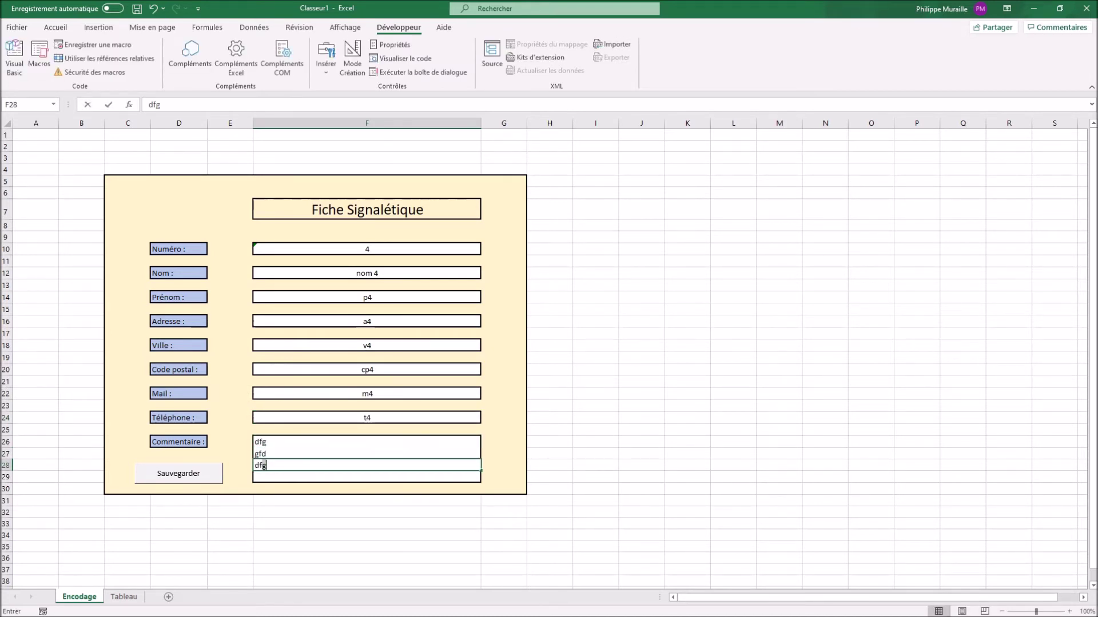
key("Return")
type("fdg")
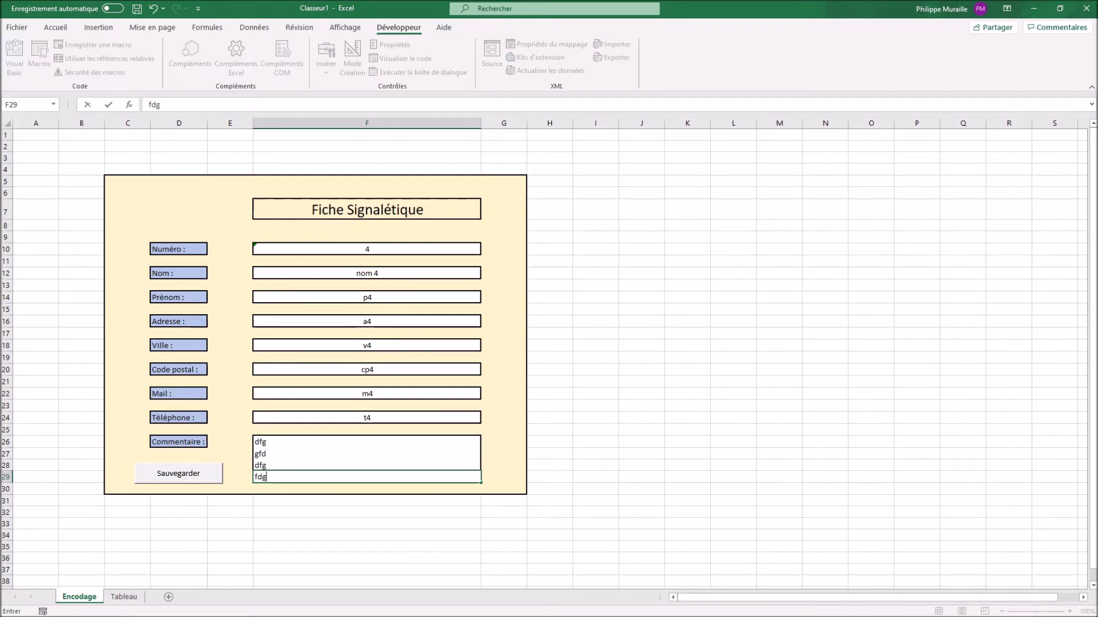
Run the form's Sauvegarder button and check the saved row across all columns of Tableau.
left_click(178, 473)
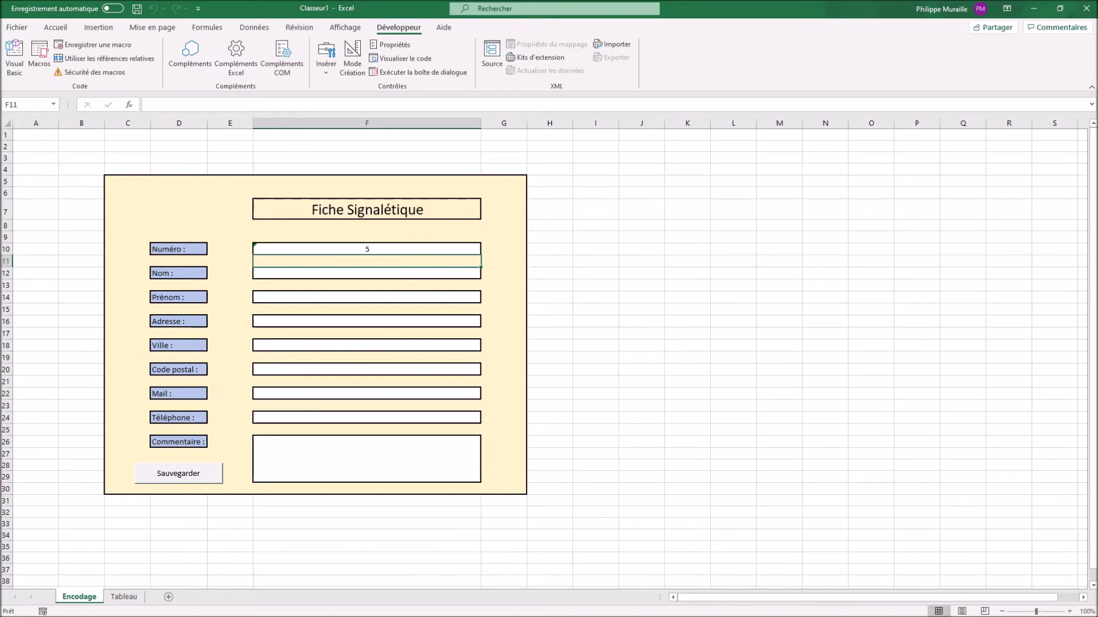
left_click(124, 597)
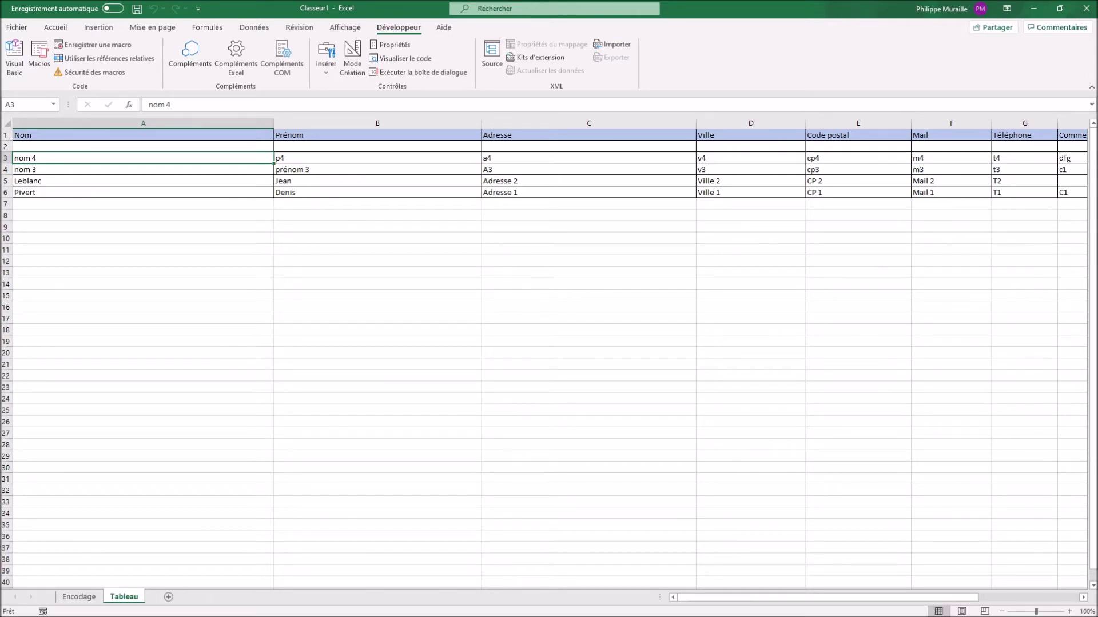
left_click_drag(800, 597, 893, 597)
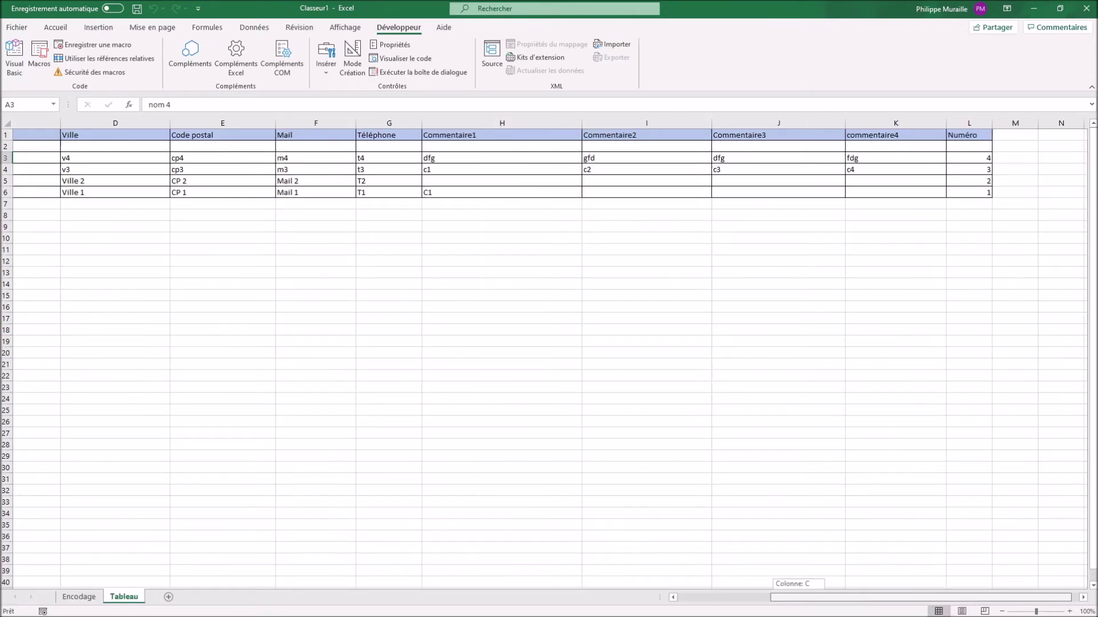
left_click_drag(893, 597, 800, 597)
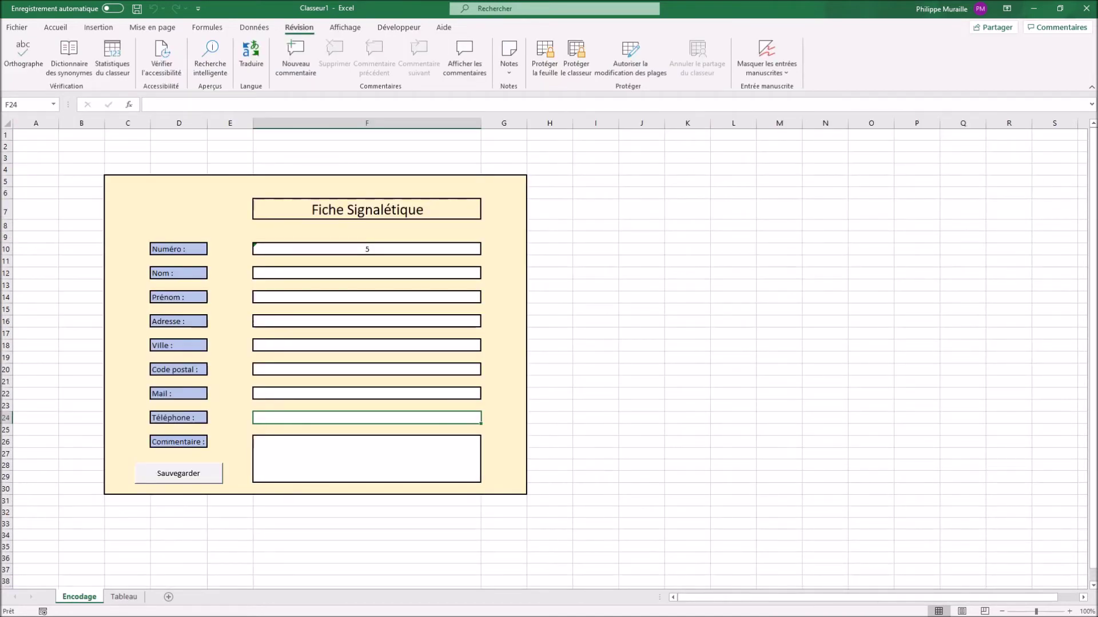
left_click(504, 261)
left_click(230, 226)
left_click(504, 261)
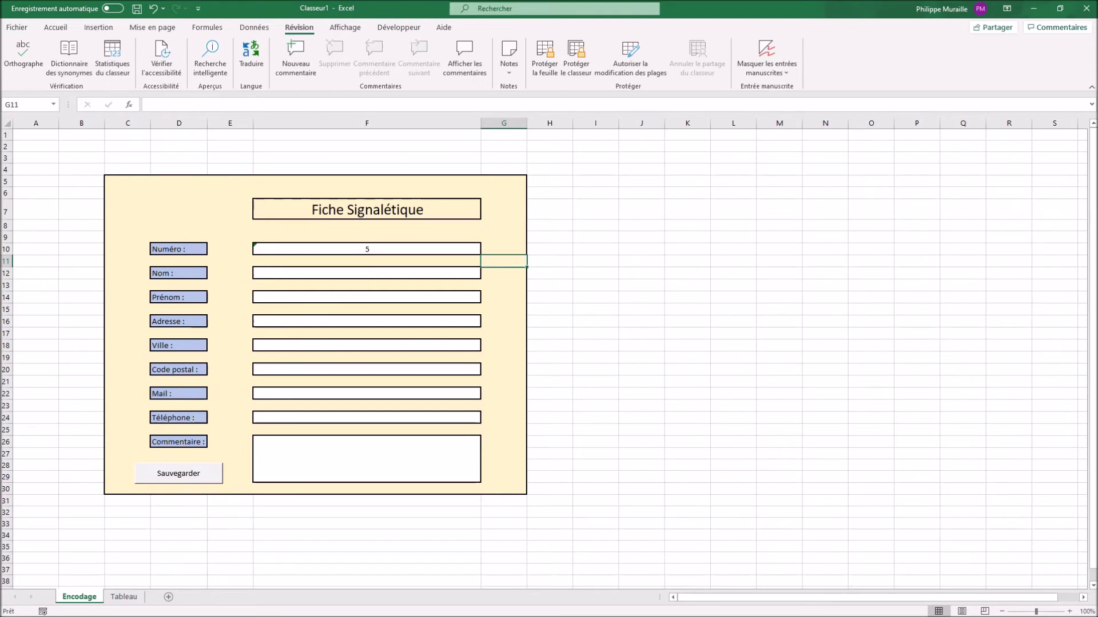
Unlock the form's entry cells from Numéro through the four comment lines and protect Encodage without a password, allowing only unlocked cells to be selected.
left_click(366, 250)
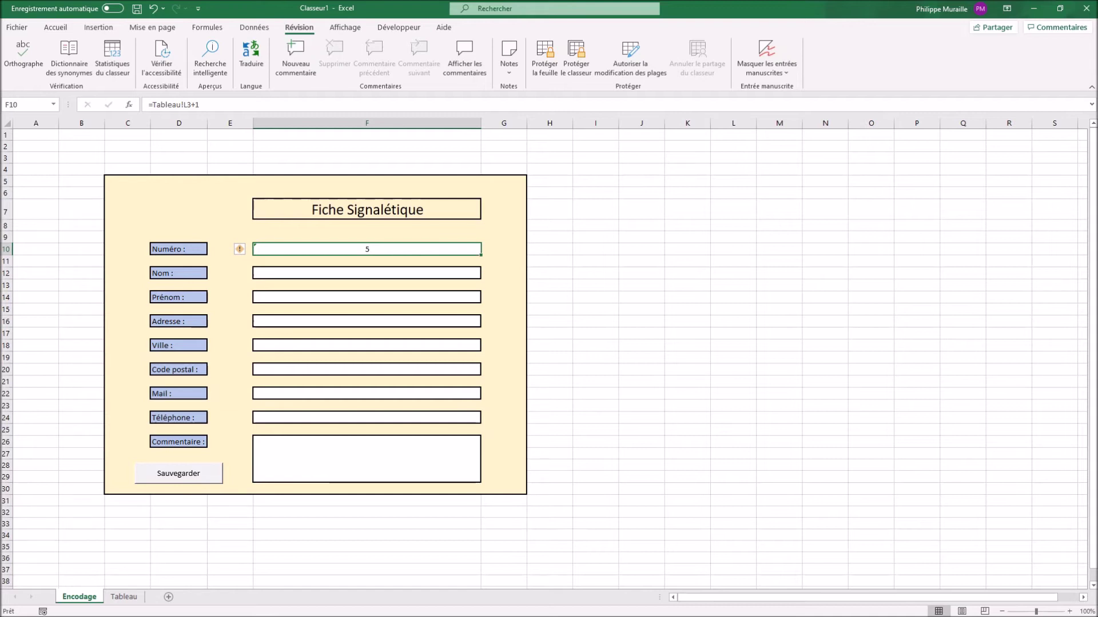
left_click(367, 273, "ctrl")
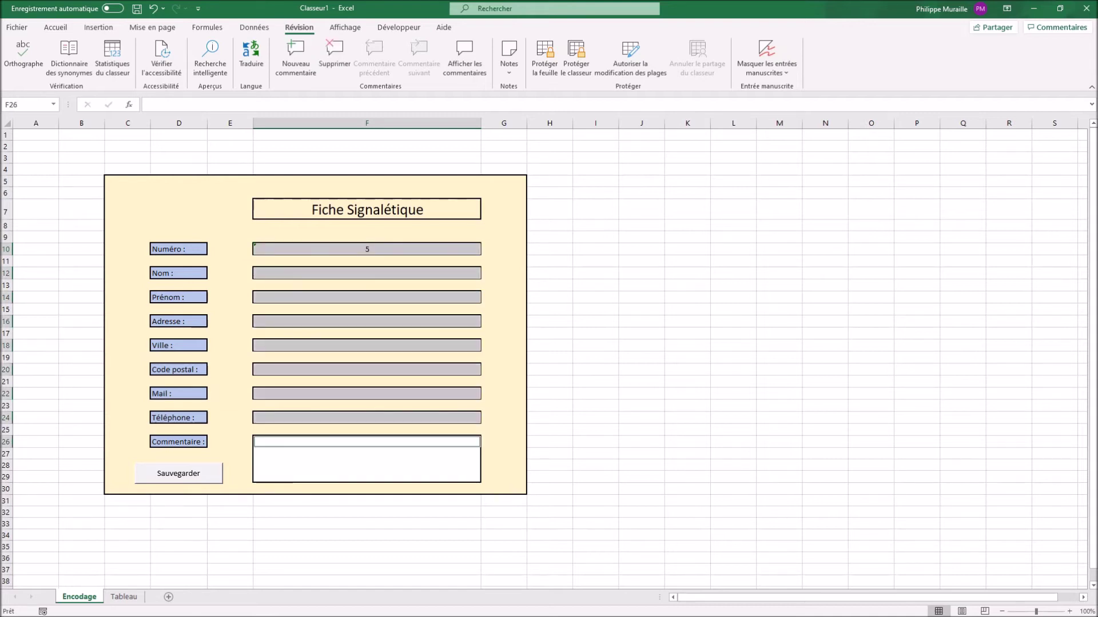
left_click(367, 454, "ctrl")
left_click(367, 466, "ctrl")
left_click(367, 477, "ctrl")
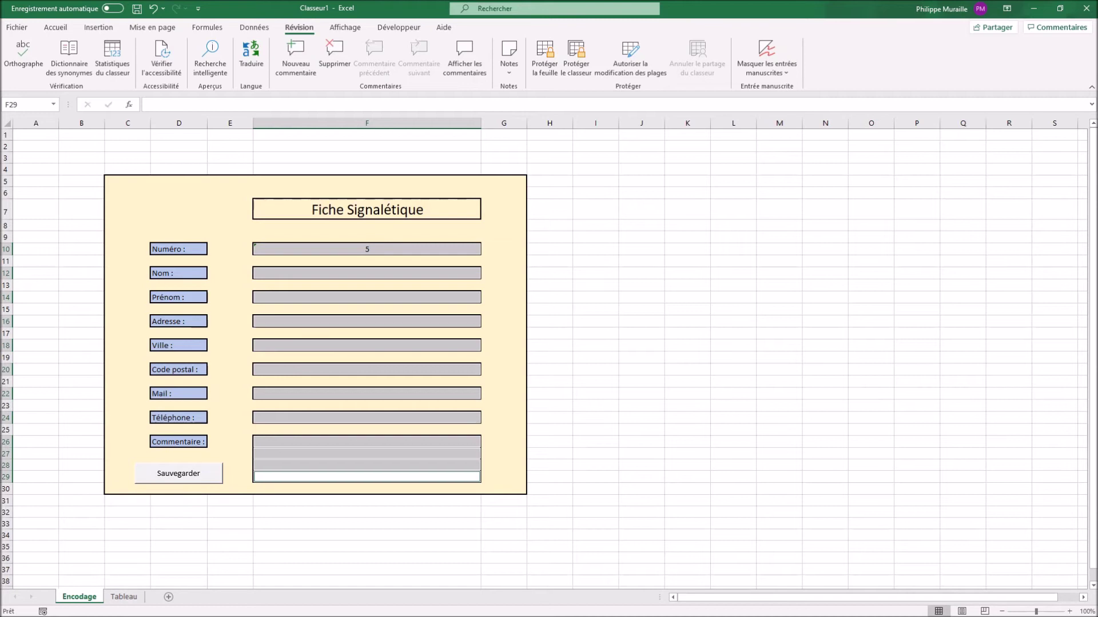
right_click(423, 249)
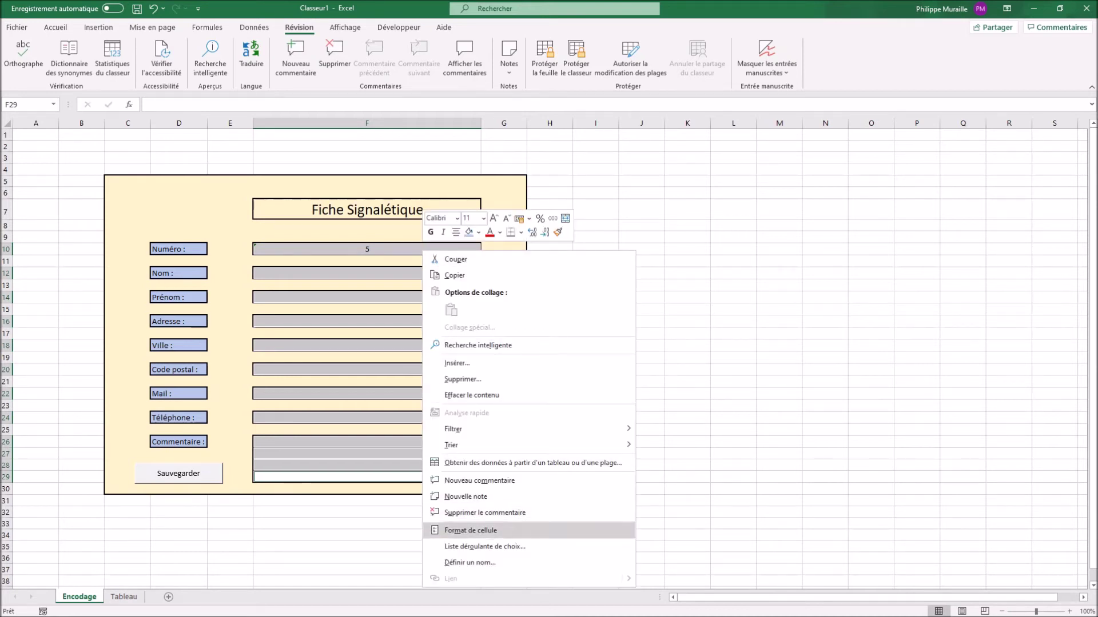
left_click(470, 530)
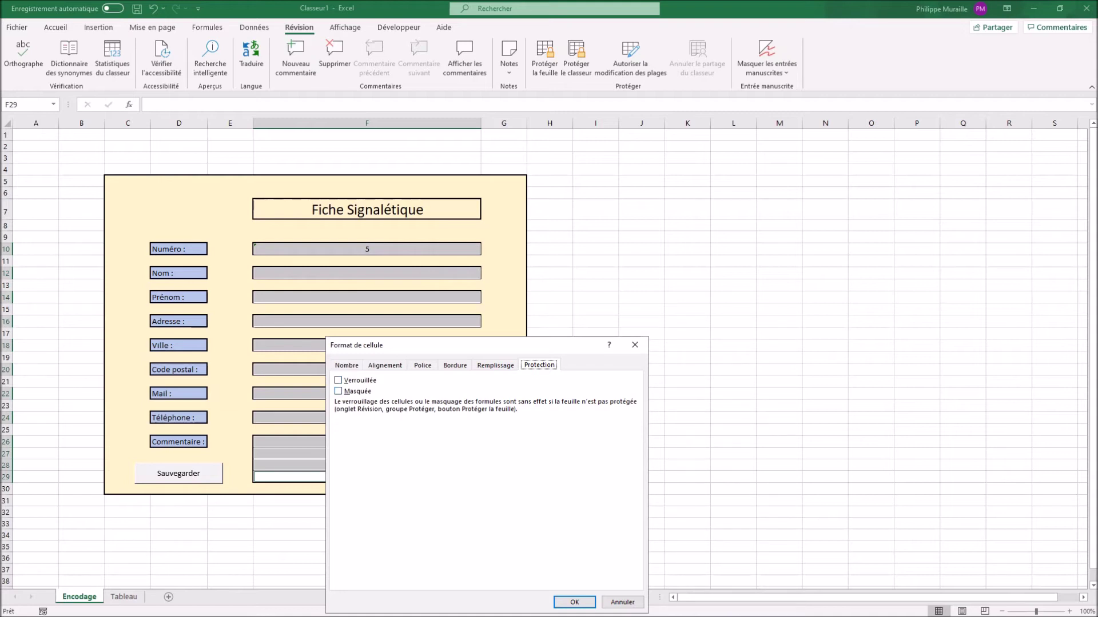
left_click(574, 602)
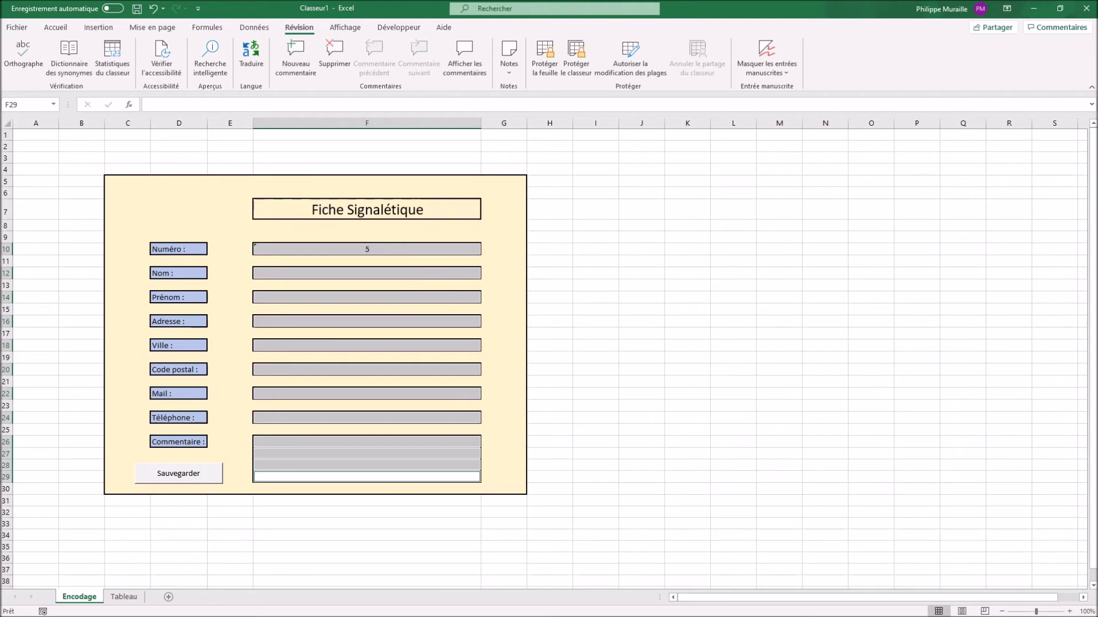
left_click(544, 57)
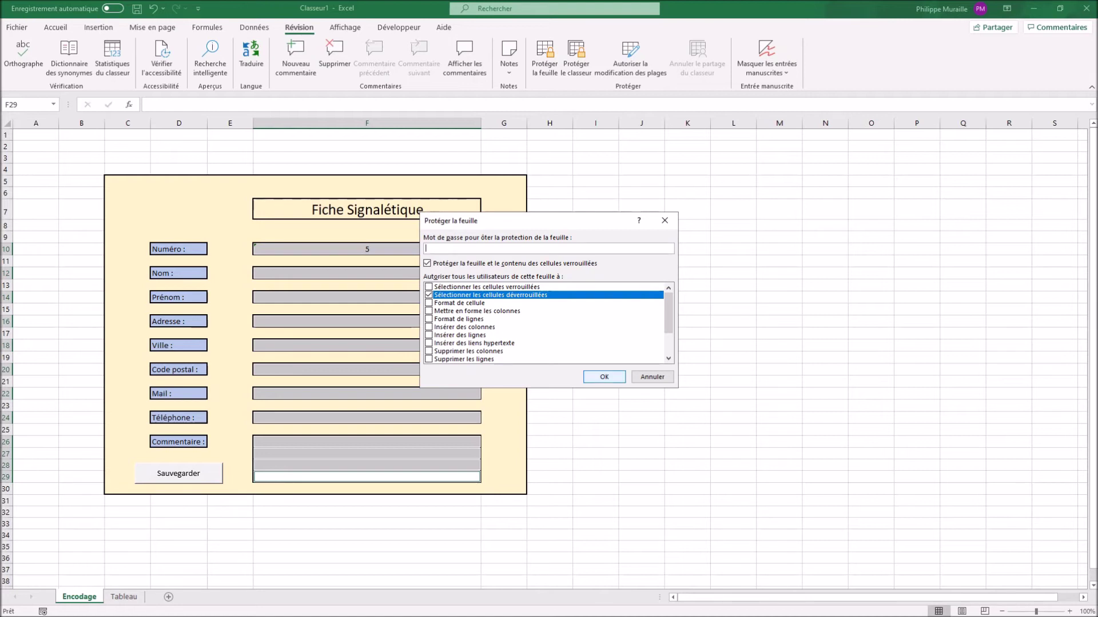
key("Return")
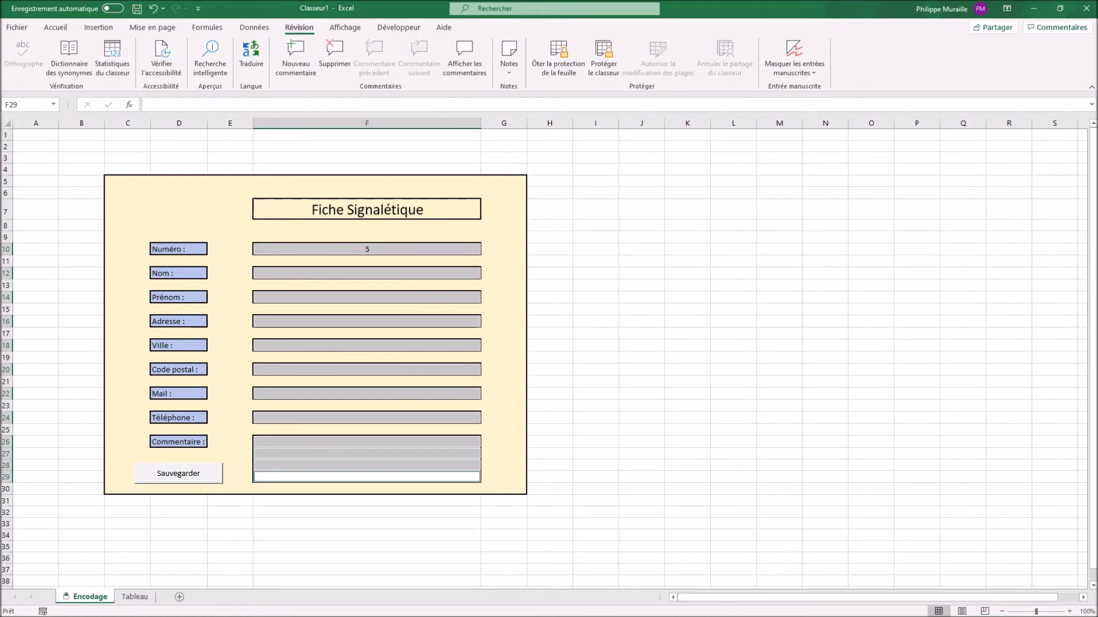
Test the sheet protection by selecting the form's entry fields one after another, from Numéro to Commentaire.
left_click(366, 273)
left_click(367, 297)
left_click(367, 250)
left_click(366, 273)
left_click(366, 298)
left_click(366, 321)
left_click(366, 345)
left_click(367, 370)
left_click(366, 442)
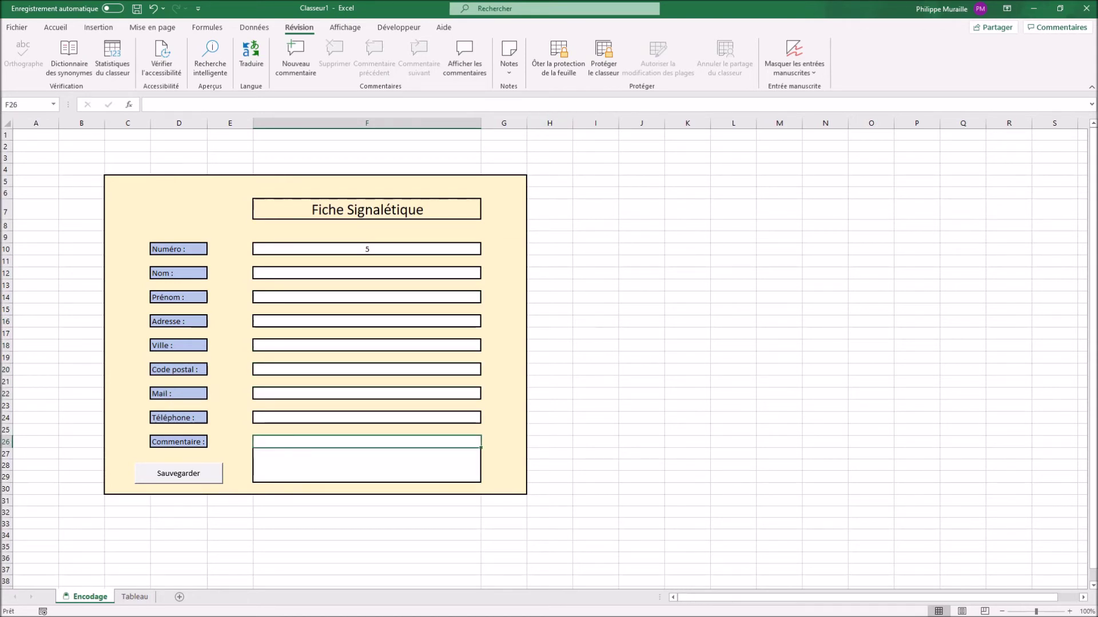
Hide the gridlines on the Encodage sheet and show the Tableau sheet.
left_click(345, 28)
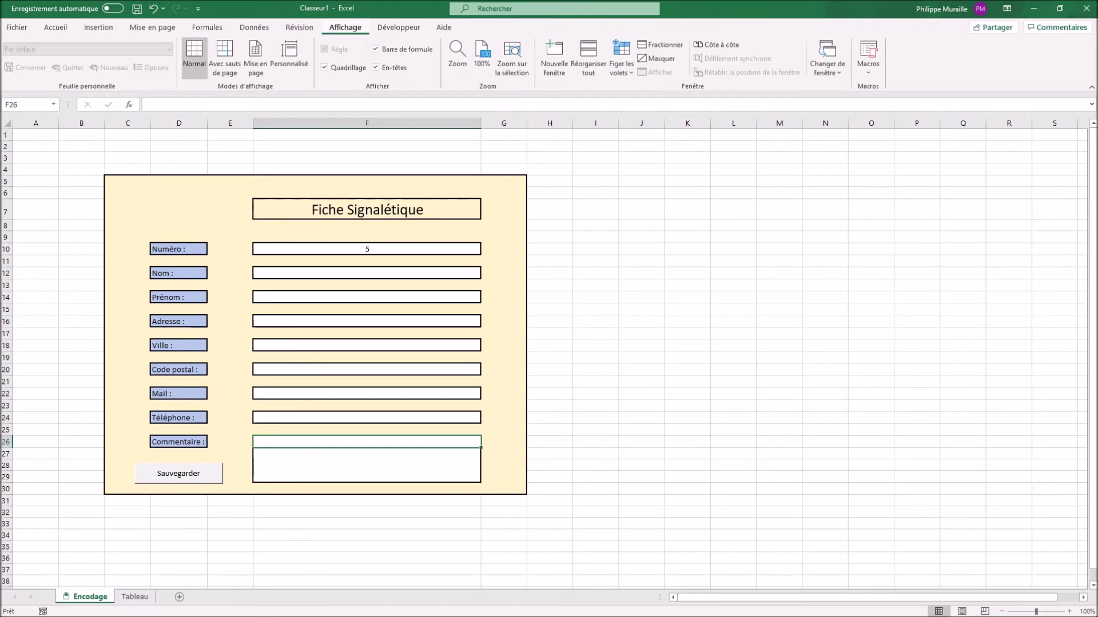
left_click(325, 68)
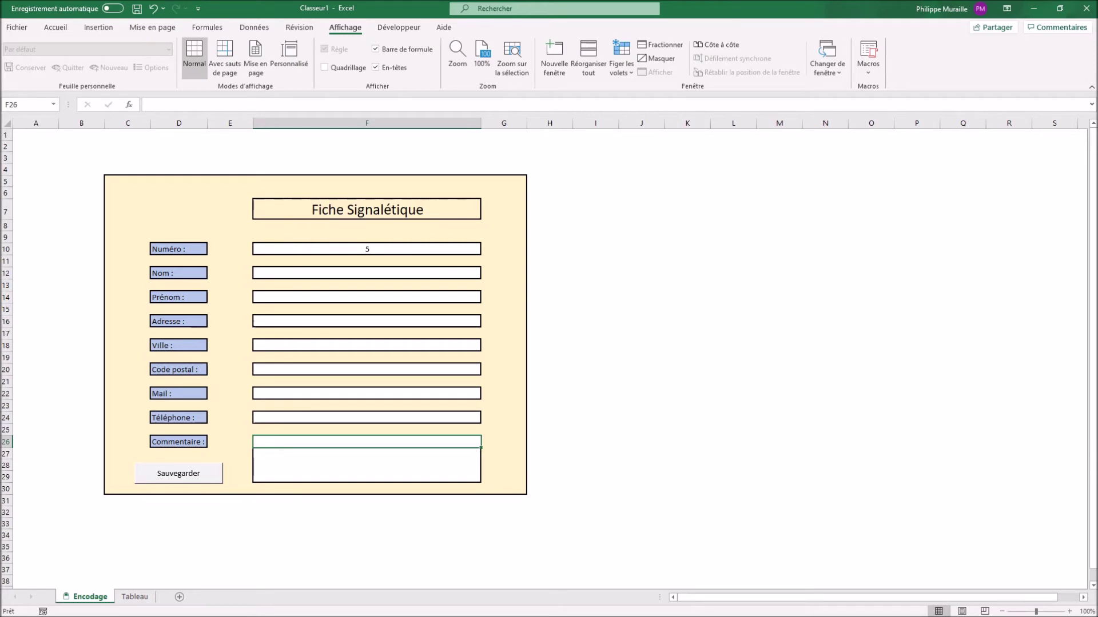
left_click(134, 597)
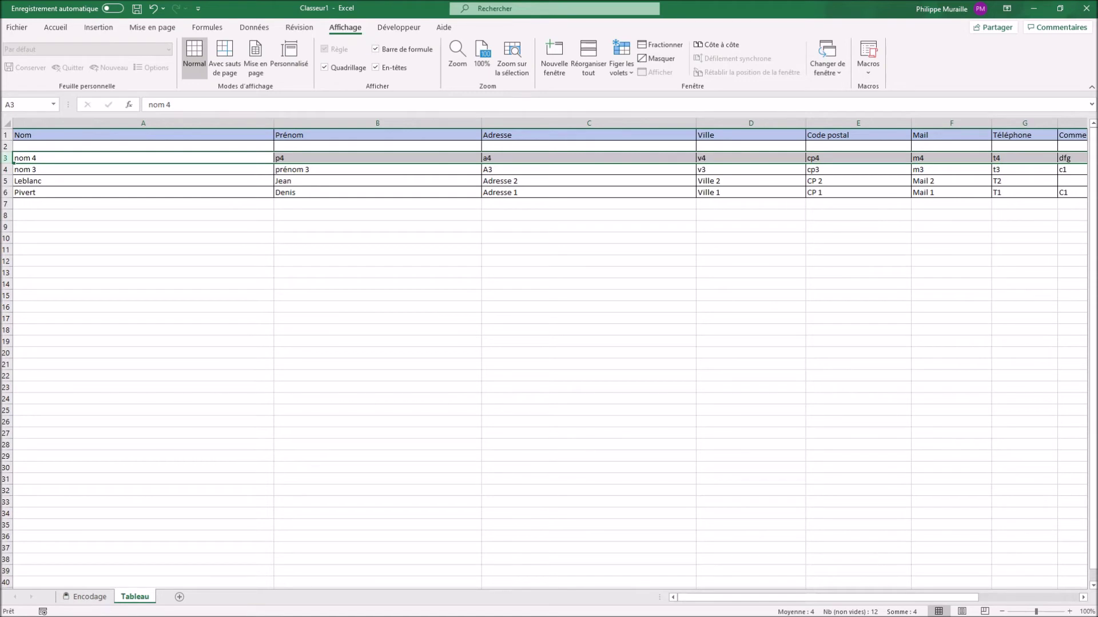
Create a copy of the Encodage sheet placed before Tableau.
left_click(89, 597)
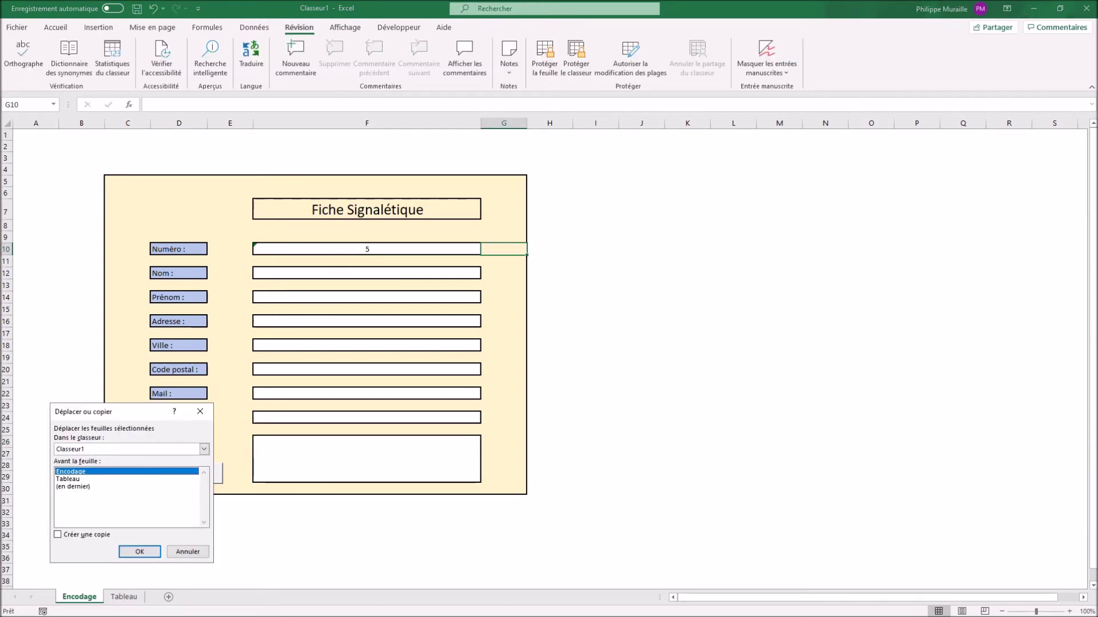
key("alt+u")
left_click(68, 479)
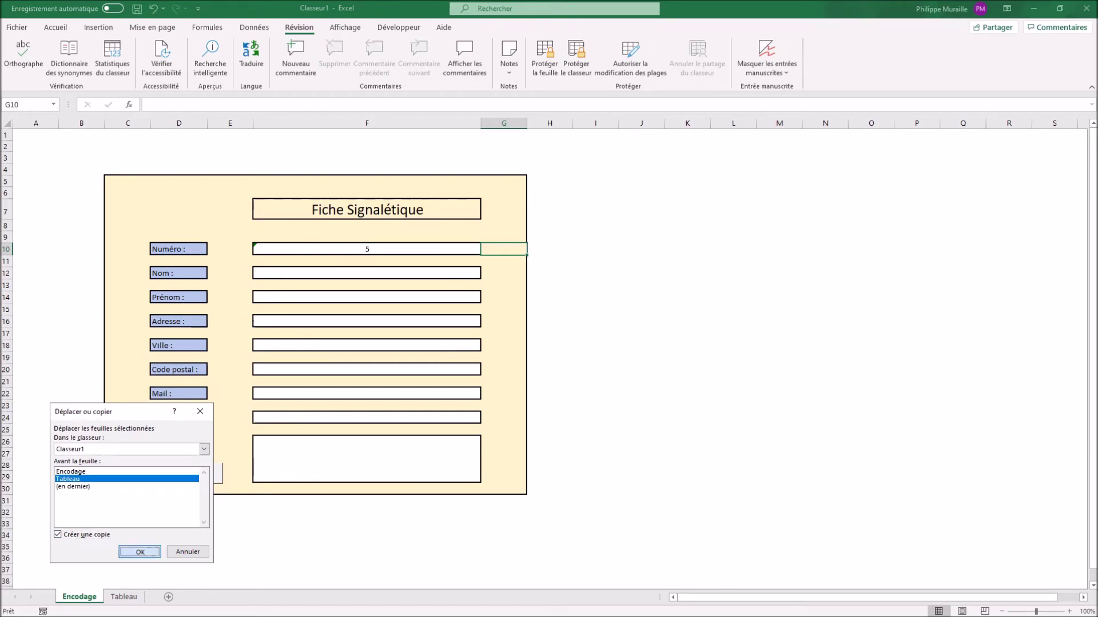
key("Return")
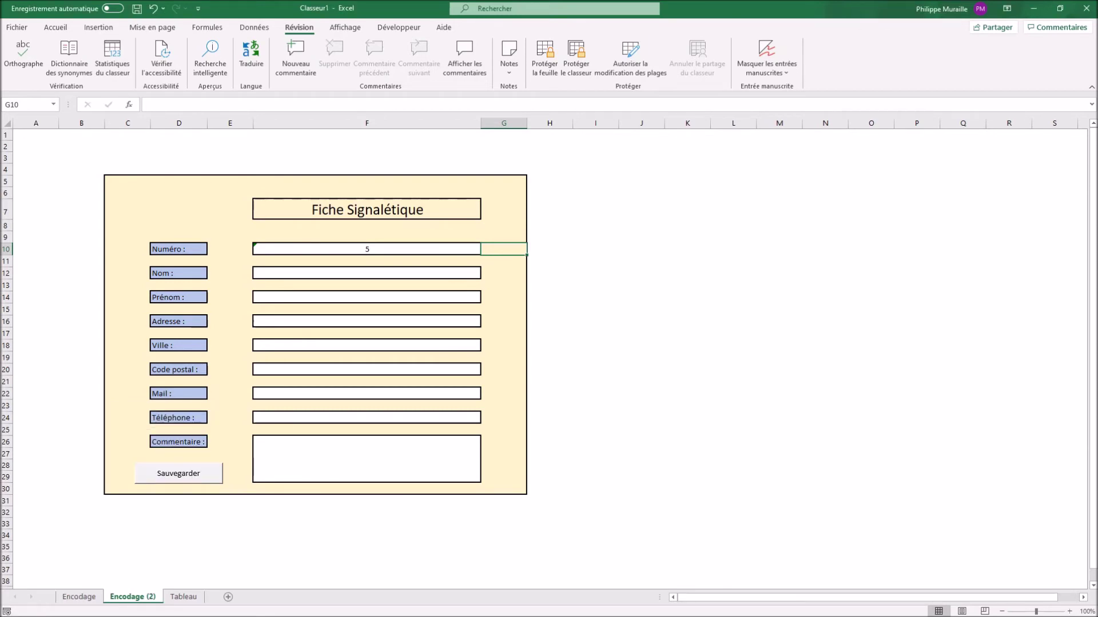
Rename the copied sheet Encodage (2) as Recherche.
double_click(133, 597)
type("Recherche")
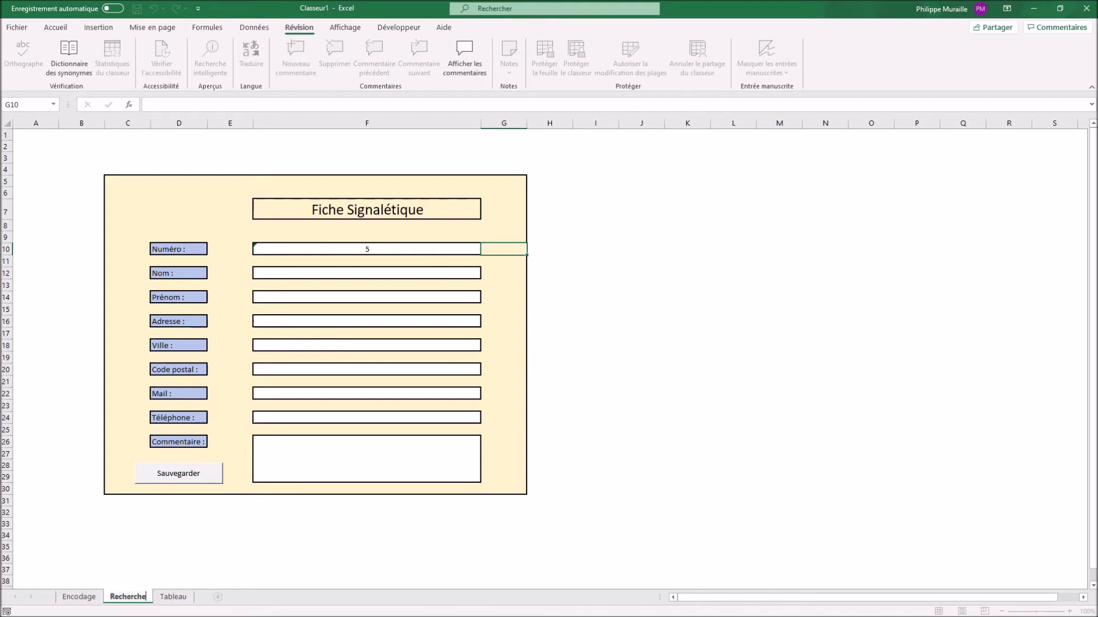
key("Return")
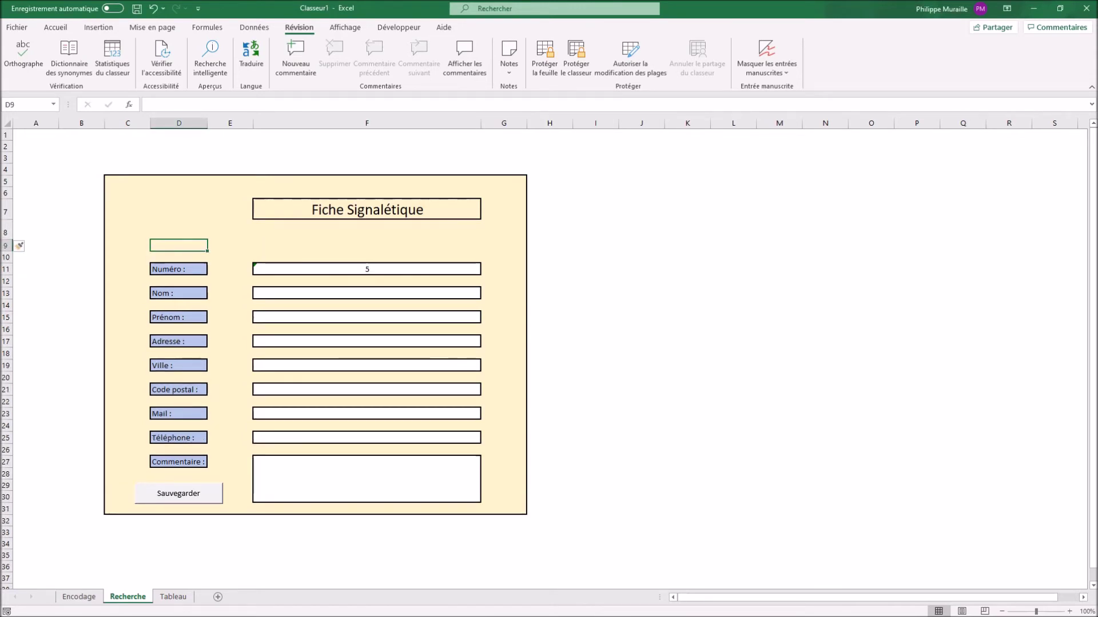
Enter the label "Recherche Nom :" in D9 with the Numéro label's formatting and autofit column D to it.
type("Recherche Nom :")
key("Return")
left_click(178, 269)
left_click(55, 28)
left_click(77, 72)
left_click(179, 246)
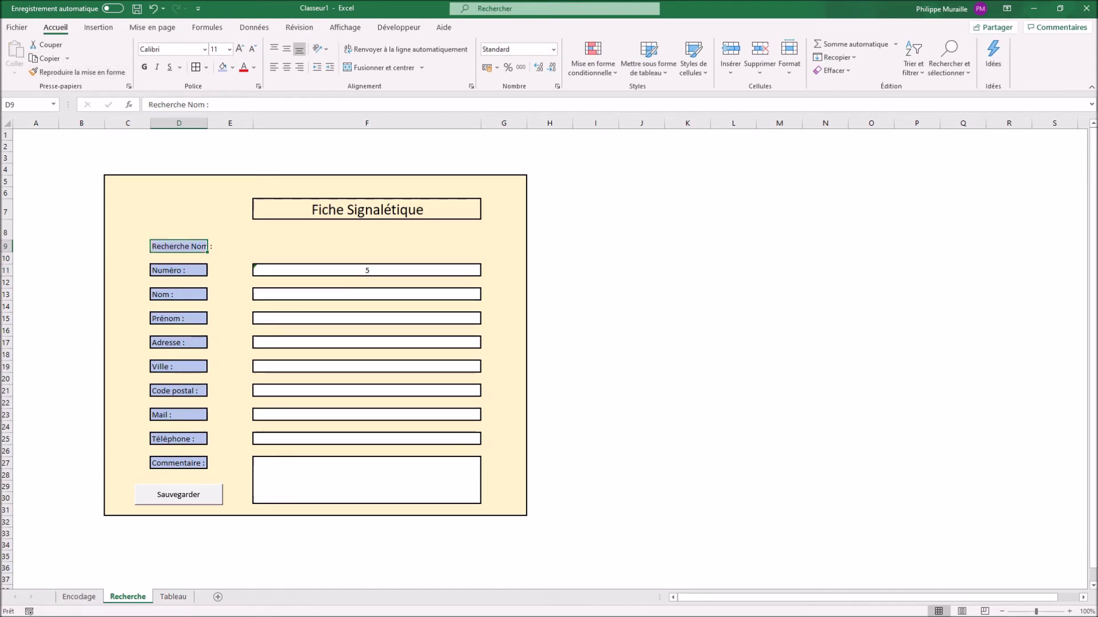
double_click(207, 123)
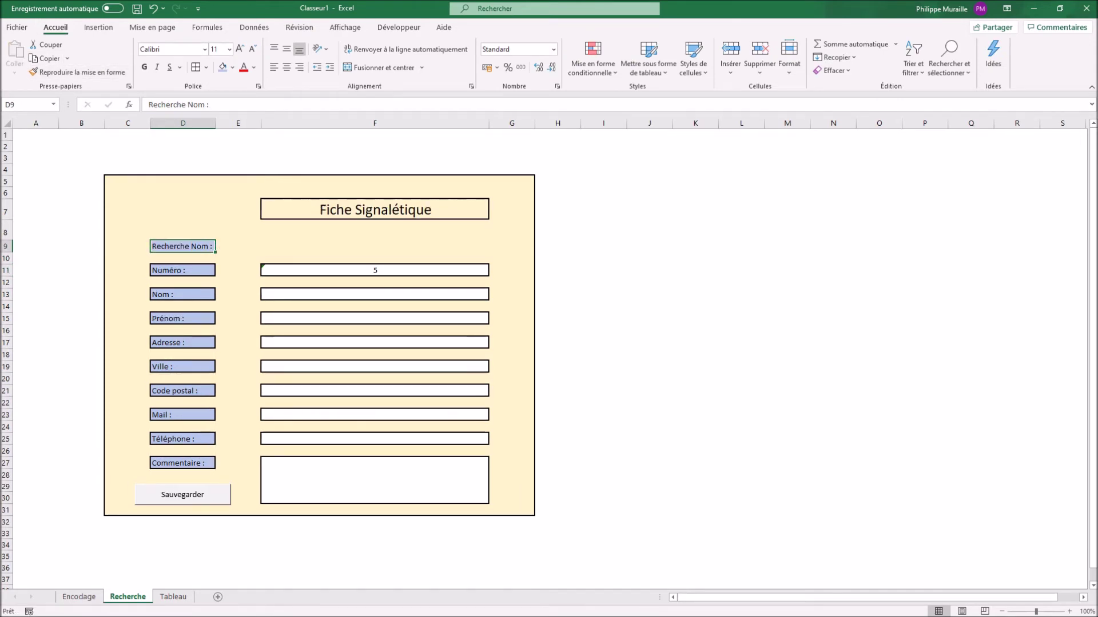
Copy the empty Nom entry field to F9 and color the "Recherche Nom :" label's text red.
left_click(375, 246)
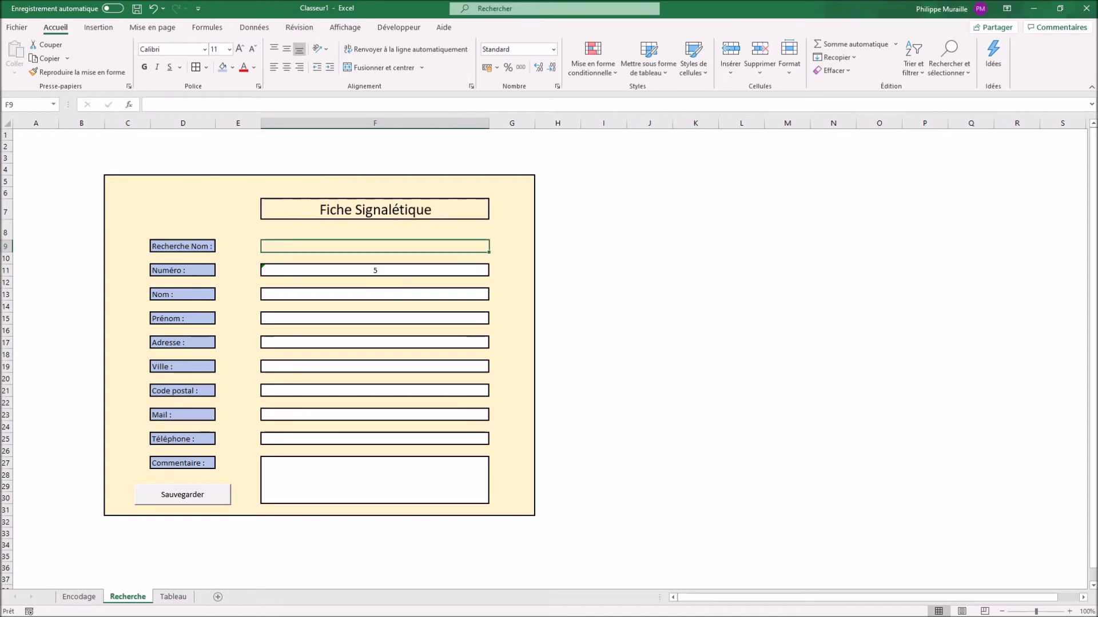
left_click(375, 295)
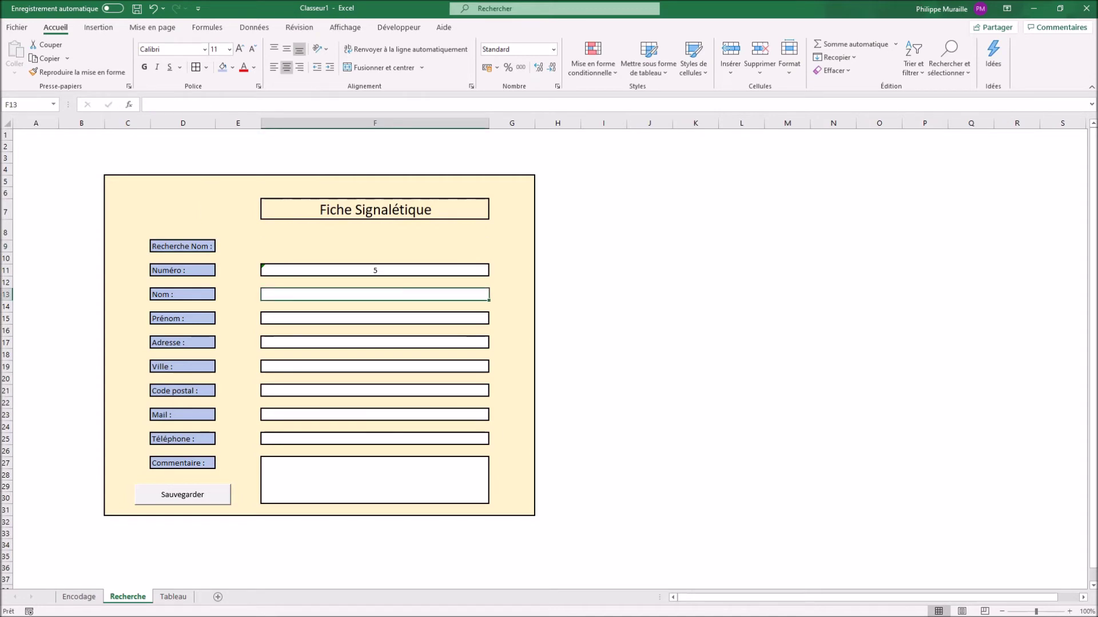
key("ctrl+c")
left_click(374, 246)
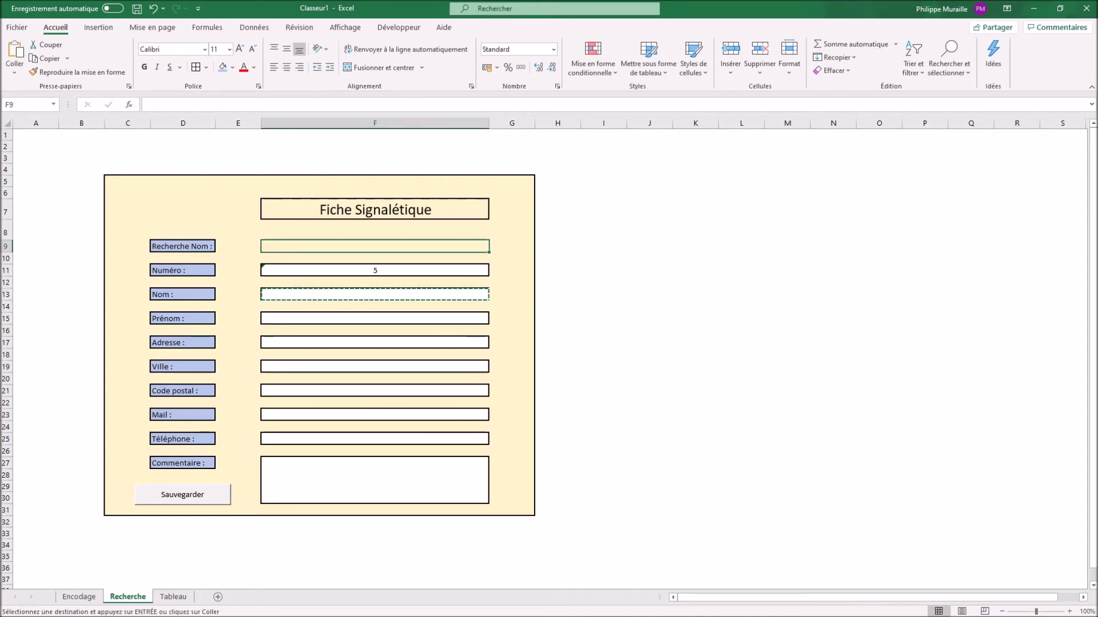
key("ctrl+v")
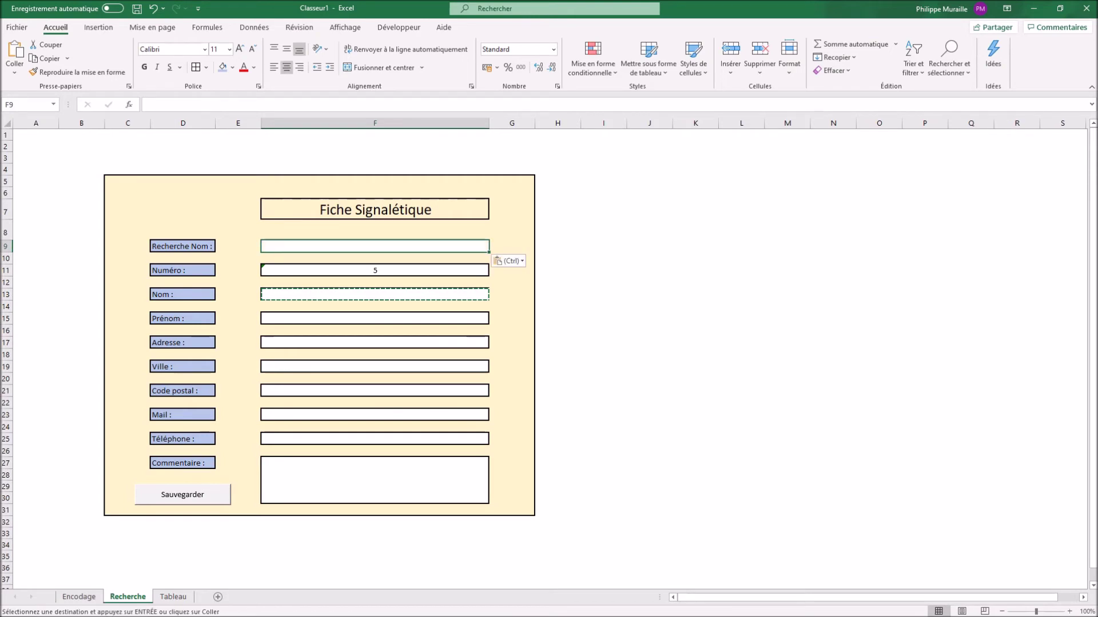
left_click(183, 246)
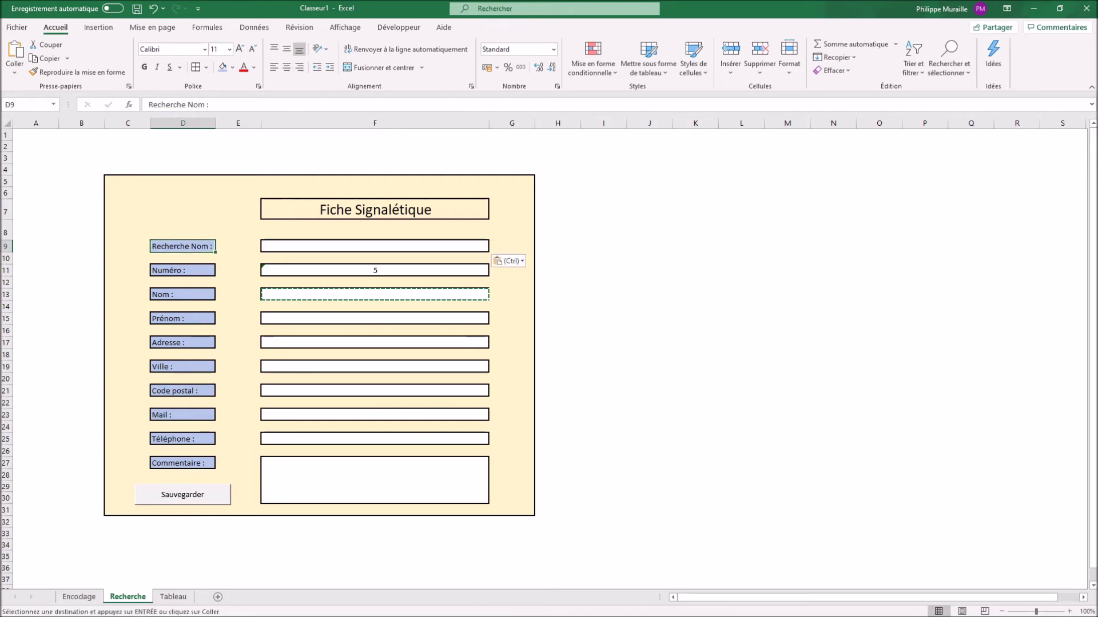
left_click(243, 67)
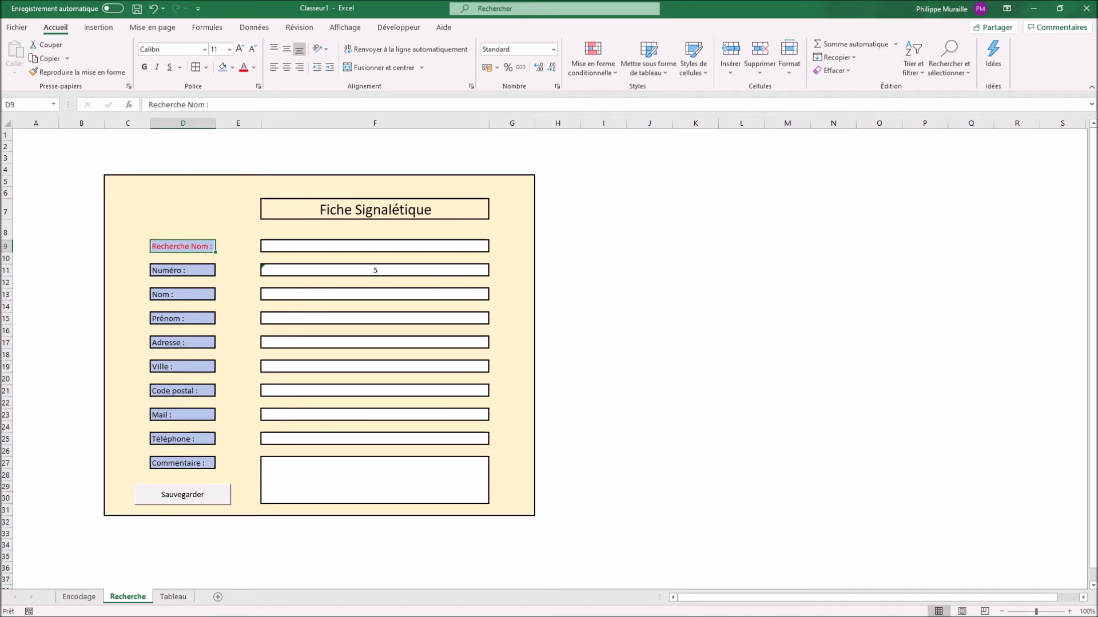
Remove the Sauvegarder button from the Recherche sheet and clear the formula in the Numéro field F11.
right_click(198, 496)
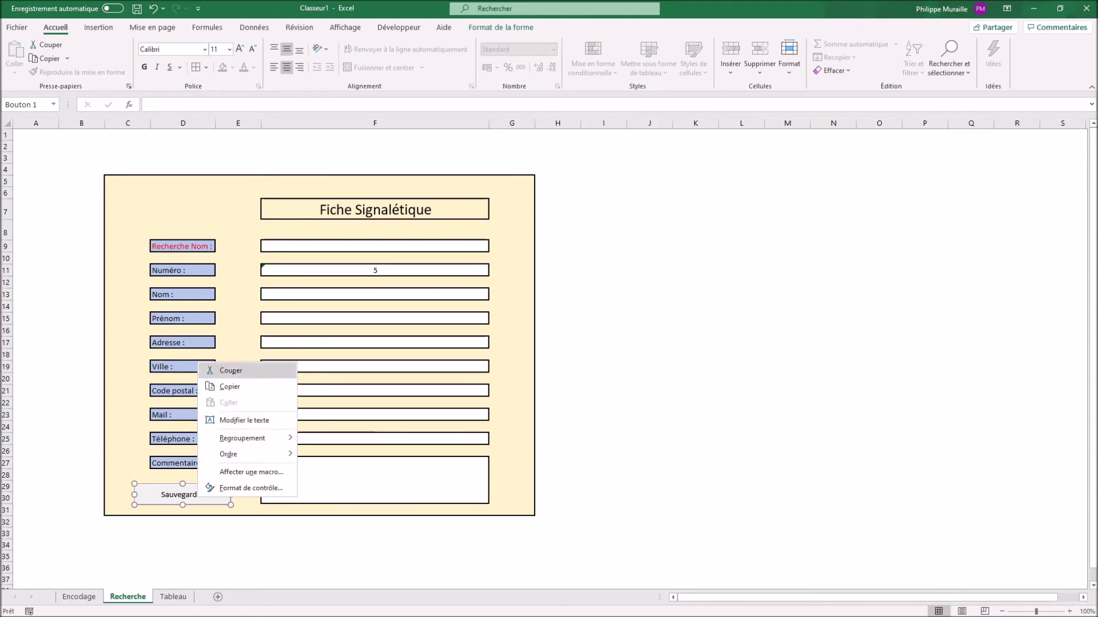
left_click(231, 370)
left_click(375, 247)
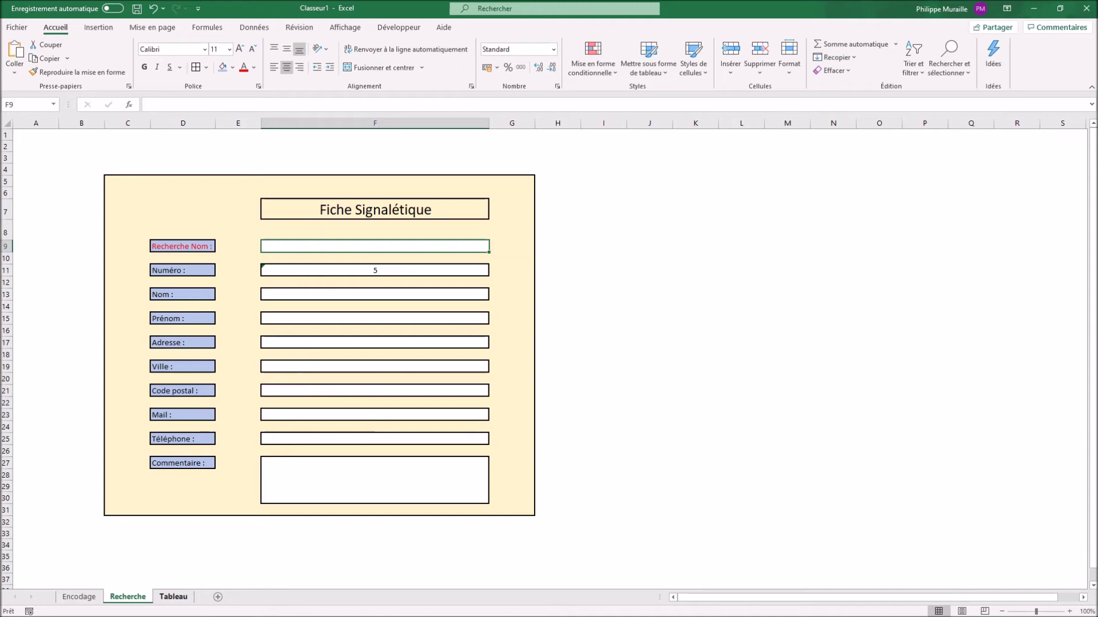
left_click(375, 270)
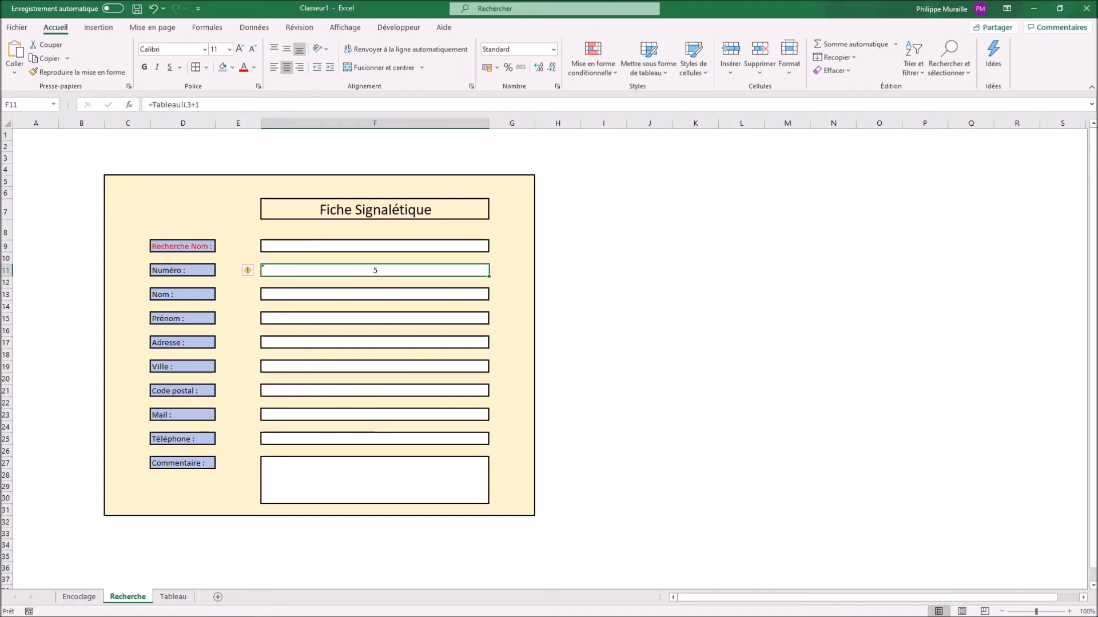
key("Delete")
key("alt+Tab")
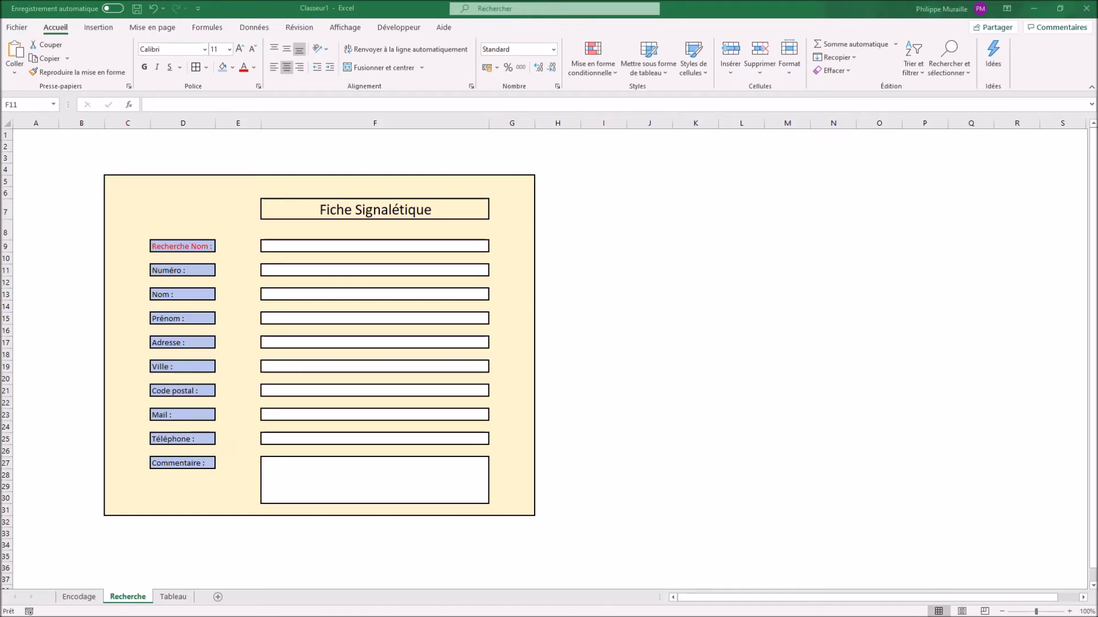
left_click(375, 247)
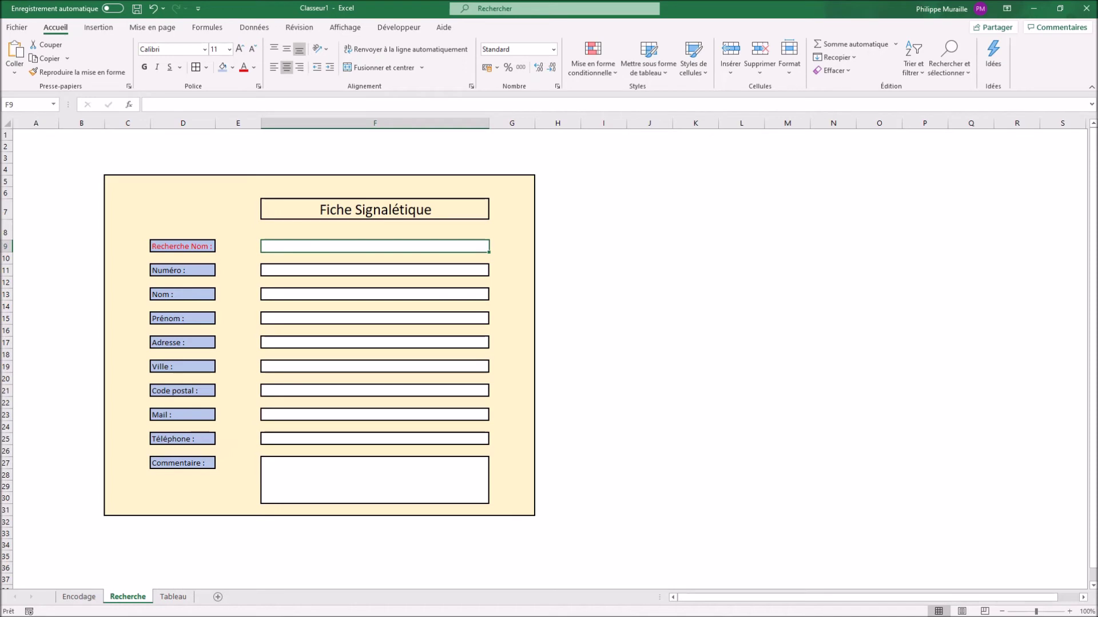
key("ctrl+z")
Begin a RECHERCHEV formula in the Numéro field F11 with F9 as lookup value and Tableau!A2:L6 as the table range.
left_click(375, 270)
type("=")
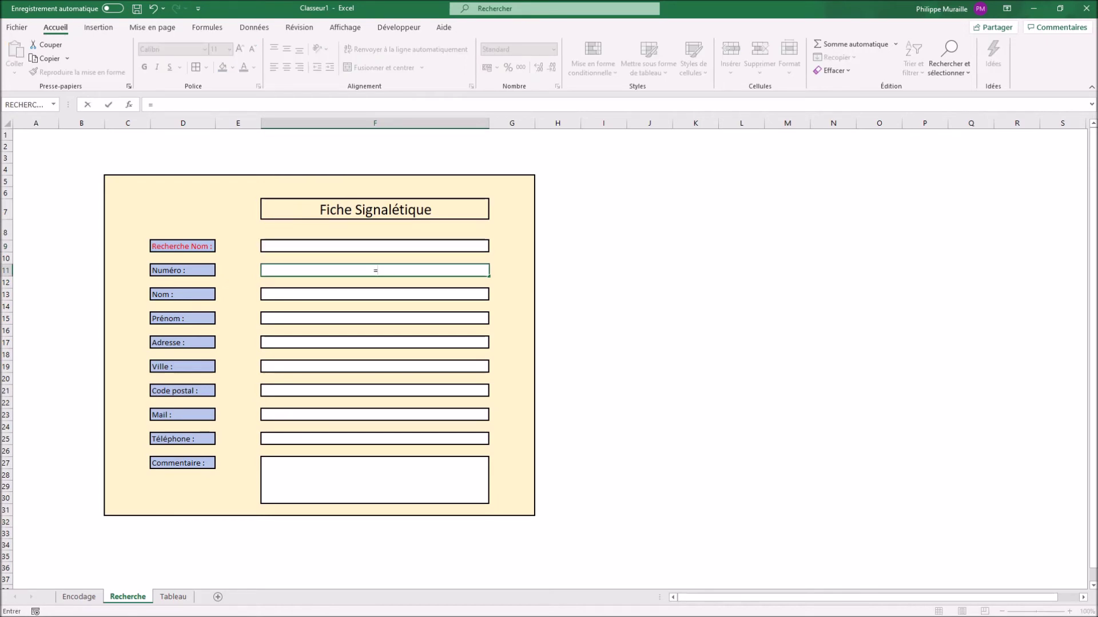
type("recherche")
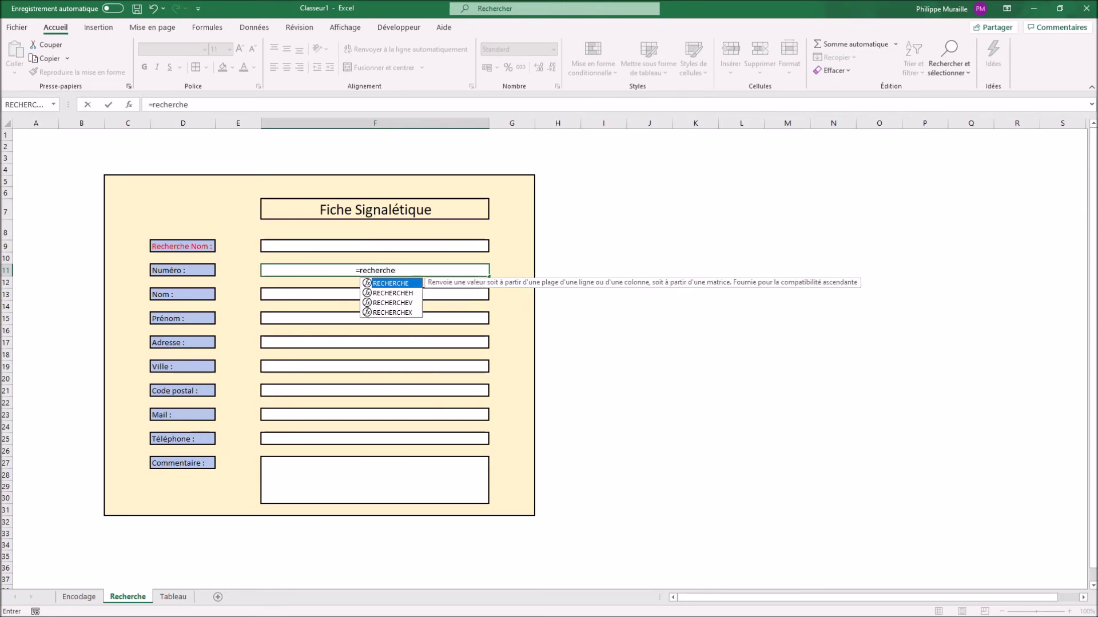
type("v")
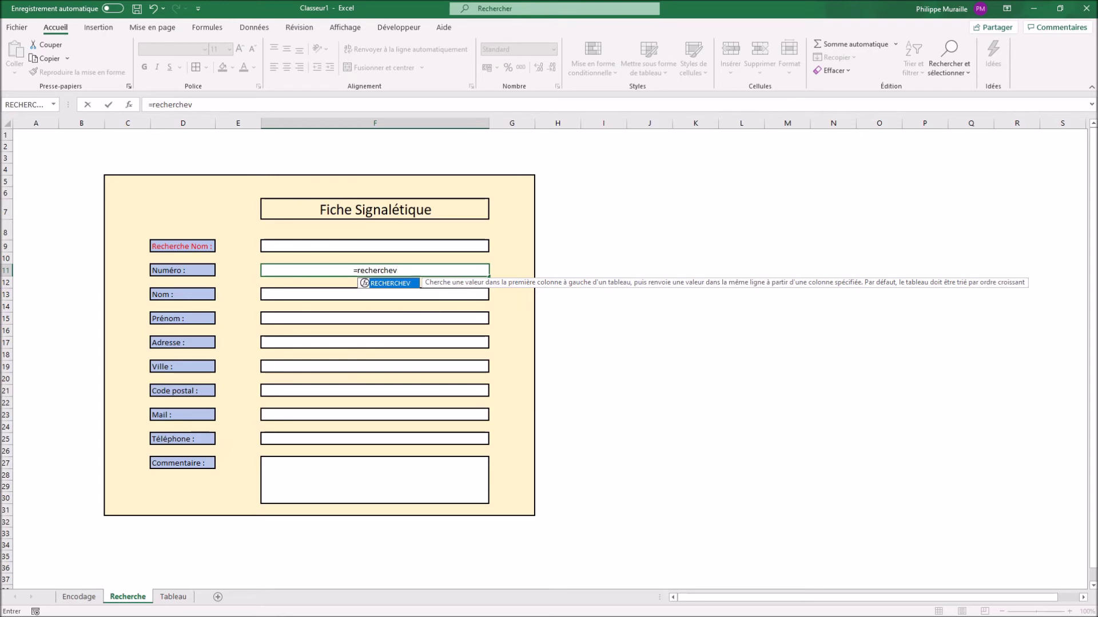
type("(")
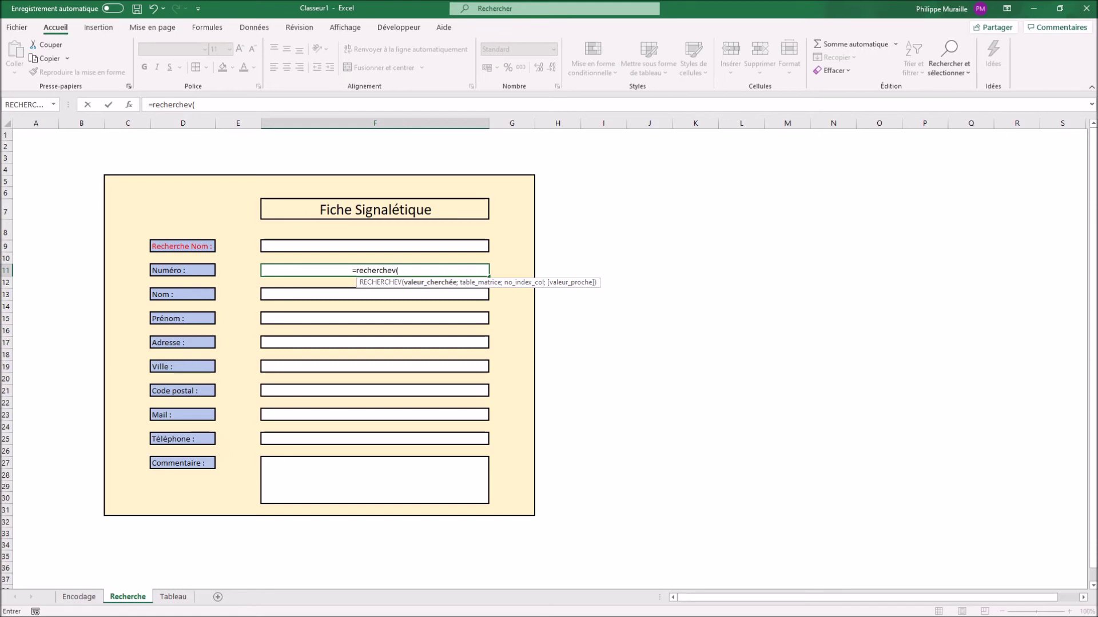
type("f9;")
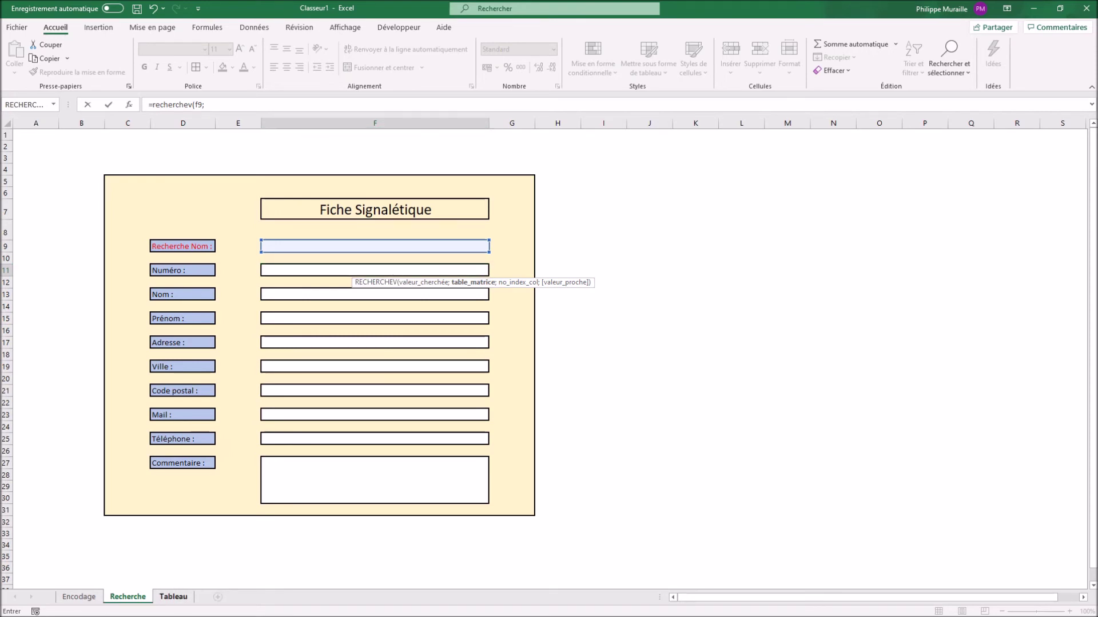
left_click(173, 596)
left_click_drag(263, 146, 946, 197)
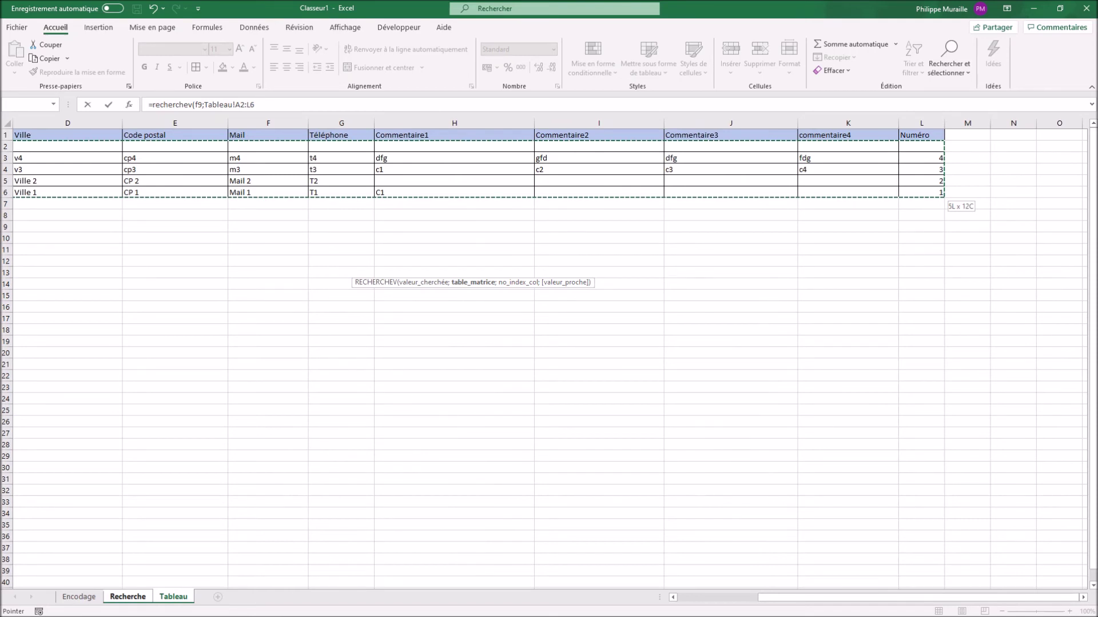
type(";")
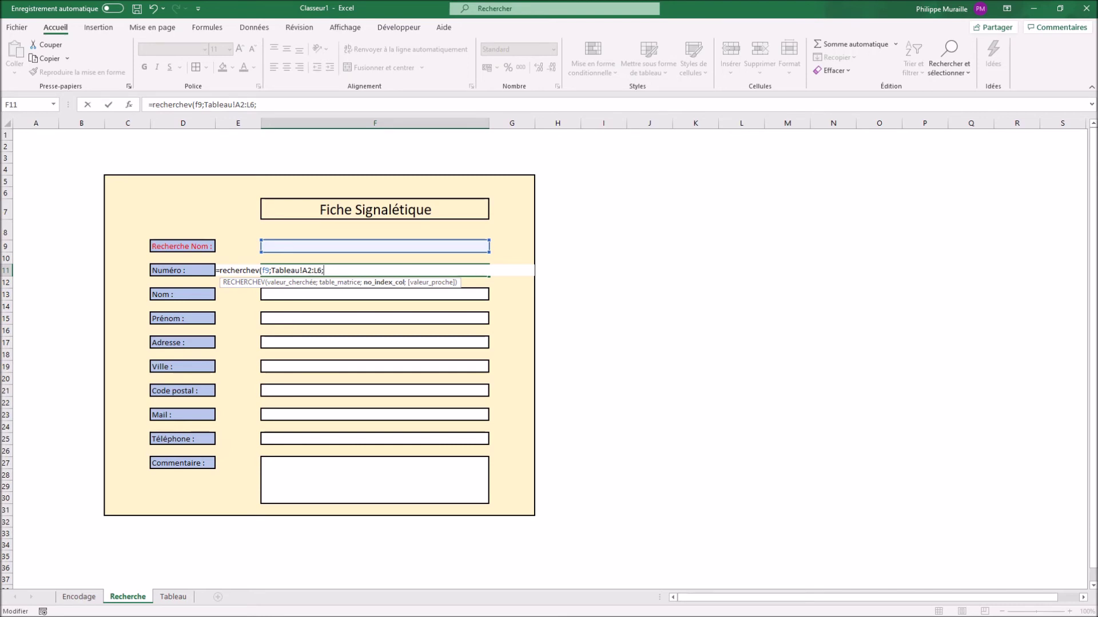
left_click(173, 597)
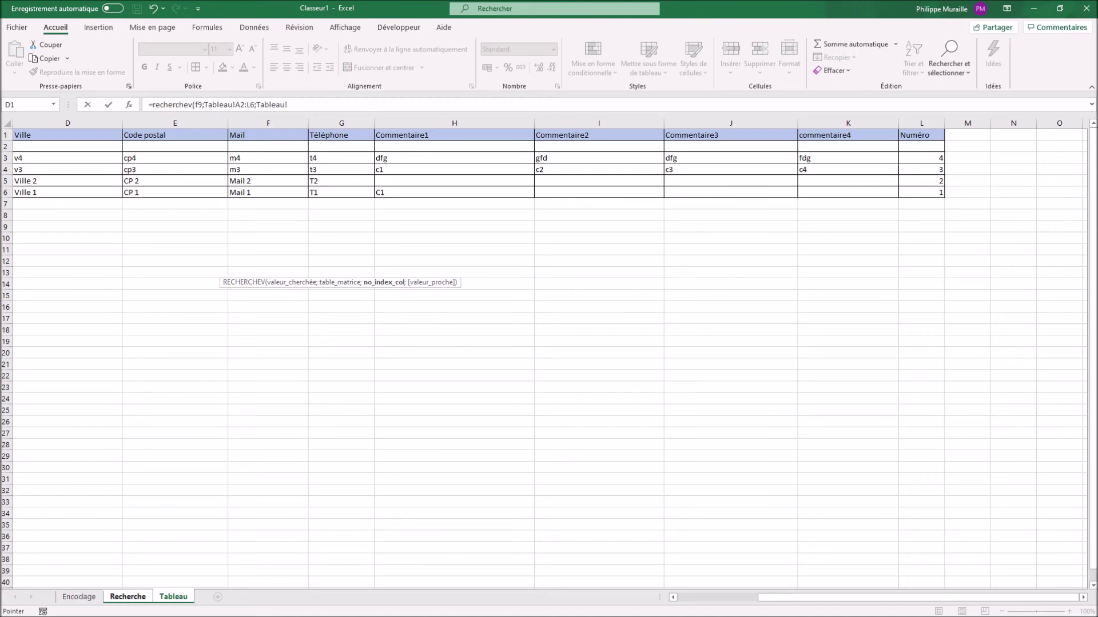
left_click(128, 597)
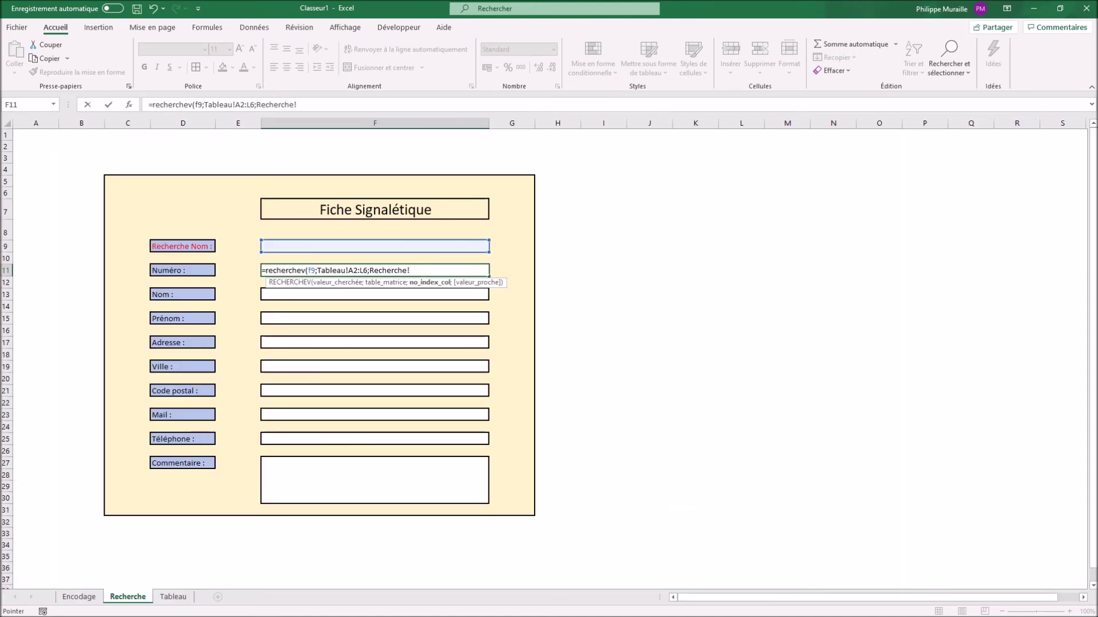
key("BackSpace")
key("BackSpace")
key("BackSpace")
key("BackSpace")
key("BackSpace")
key("BackSpace")
key("BackSpace")
key("BackSpace")
key("BackSpace")
key("BackSpace")
Complete the Numéro field's RECHERCHEV formula with column index 12 and FAUX for an exact match.
type("12;")
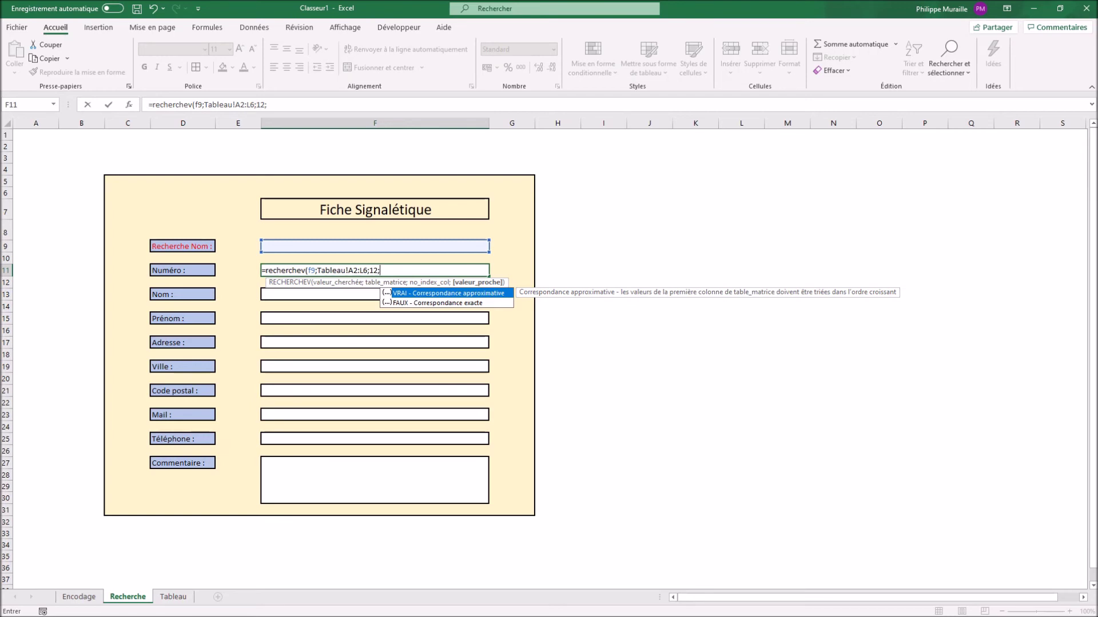
type("faux")
key("Return")
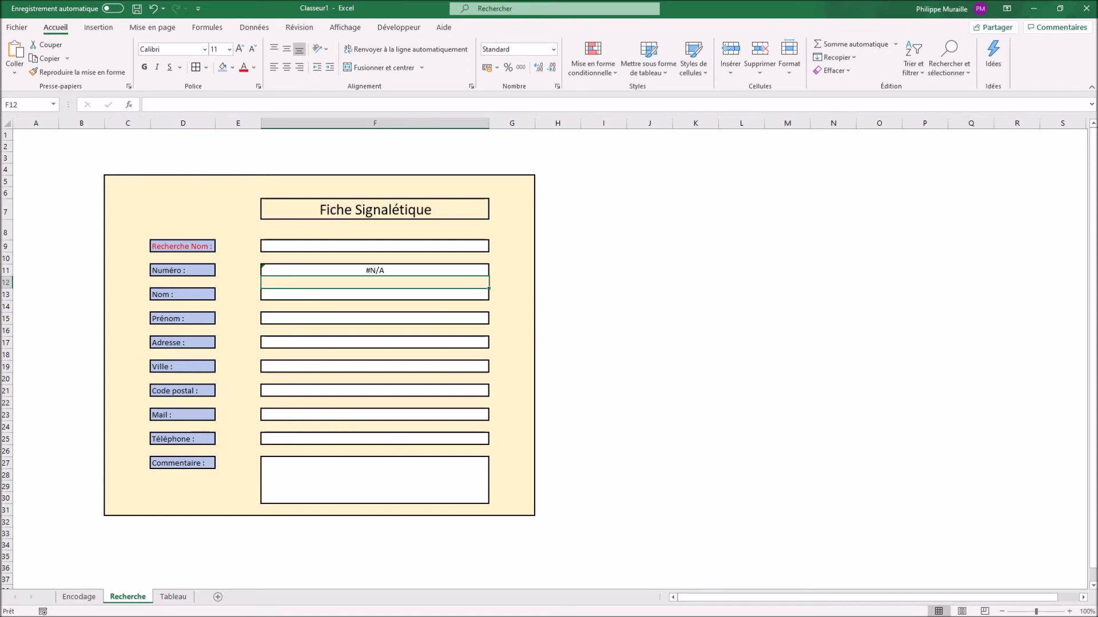
Look up the surname in row 5 of Tableau and enter it in the Recherche Nom field F9.
key("ctrl+Page_Down")
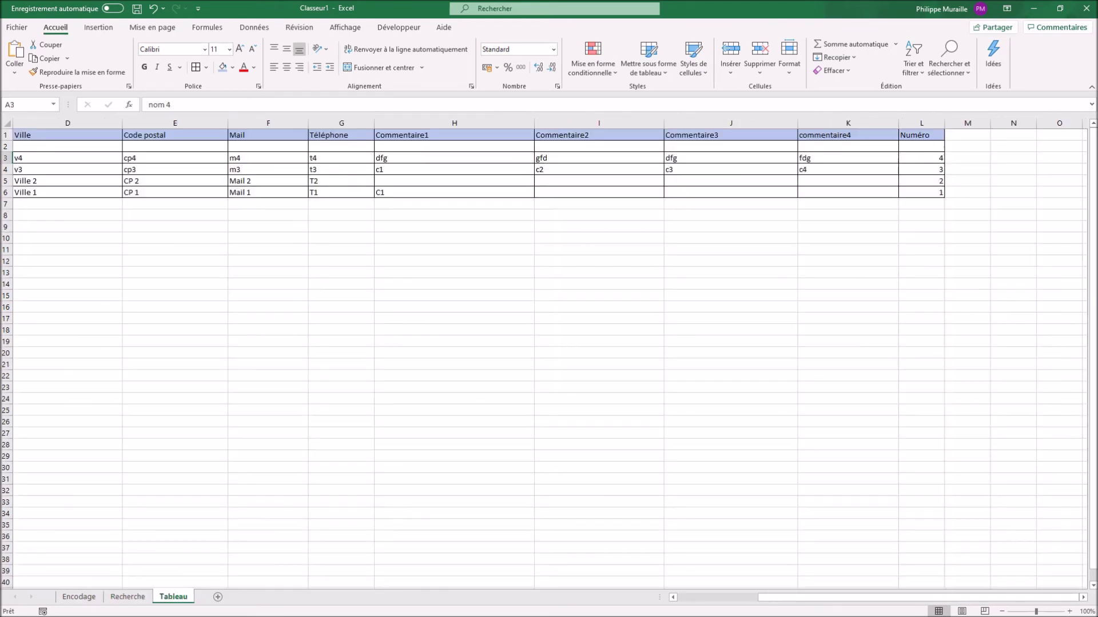
left_click(68, 193)
key("Home")
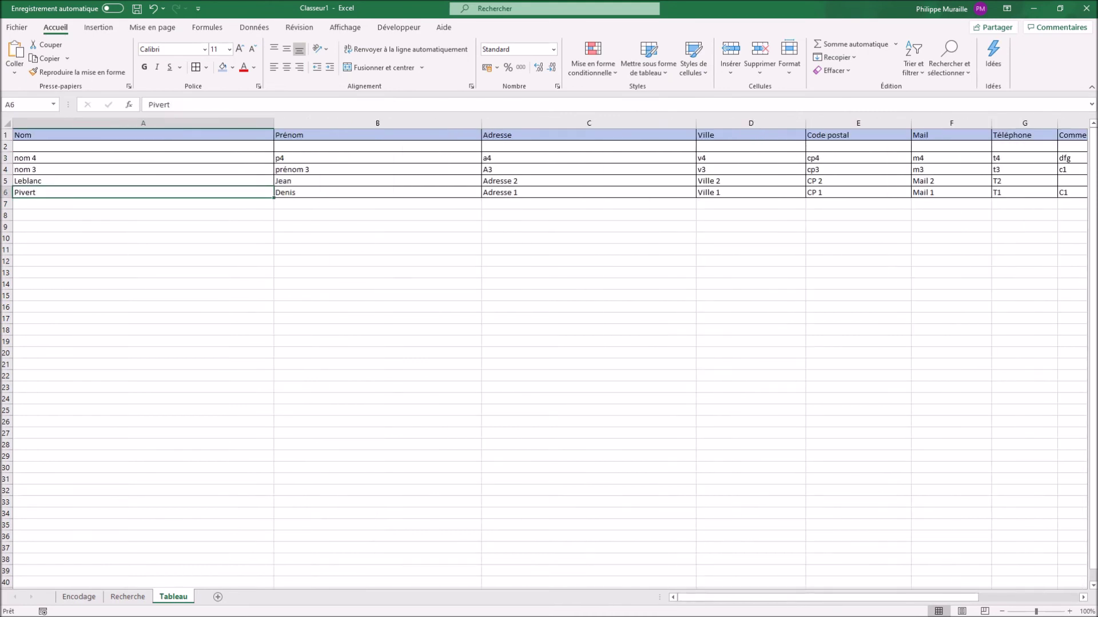
left_click(143, 181)
key("ctrl+Page_Up")
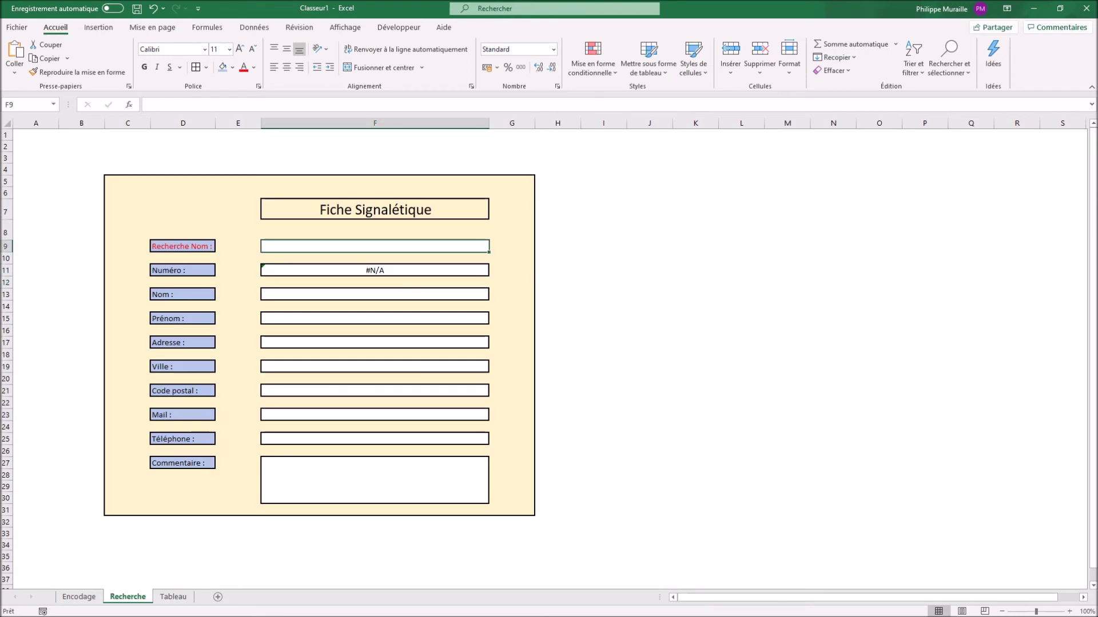
type("Leblaz")
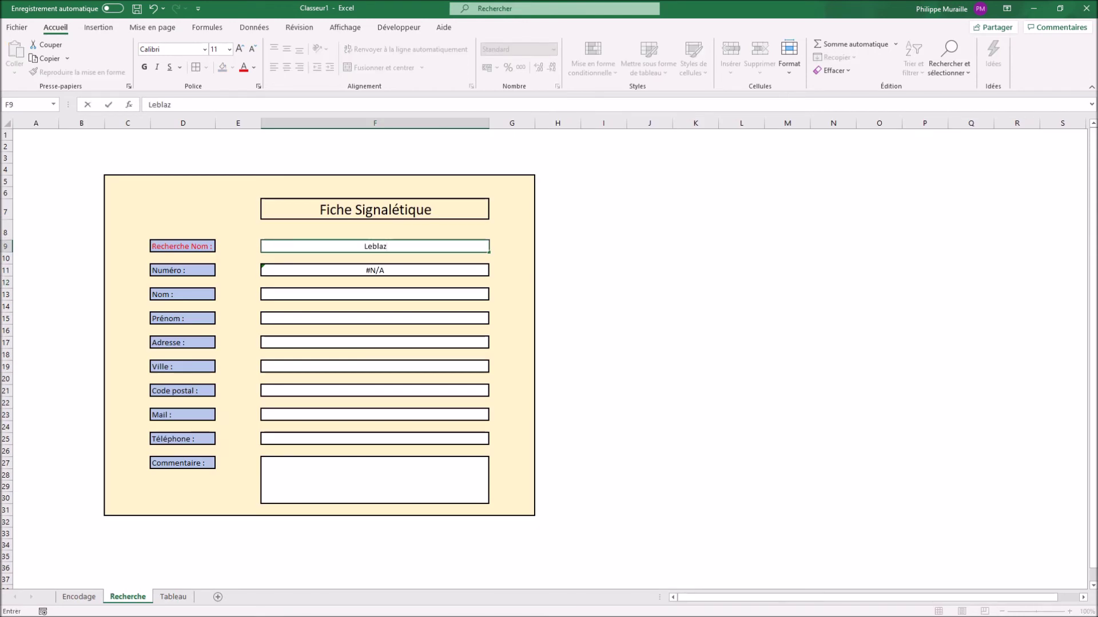
key("BackSpace")
type("nc")
key("Return")
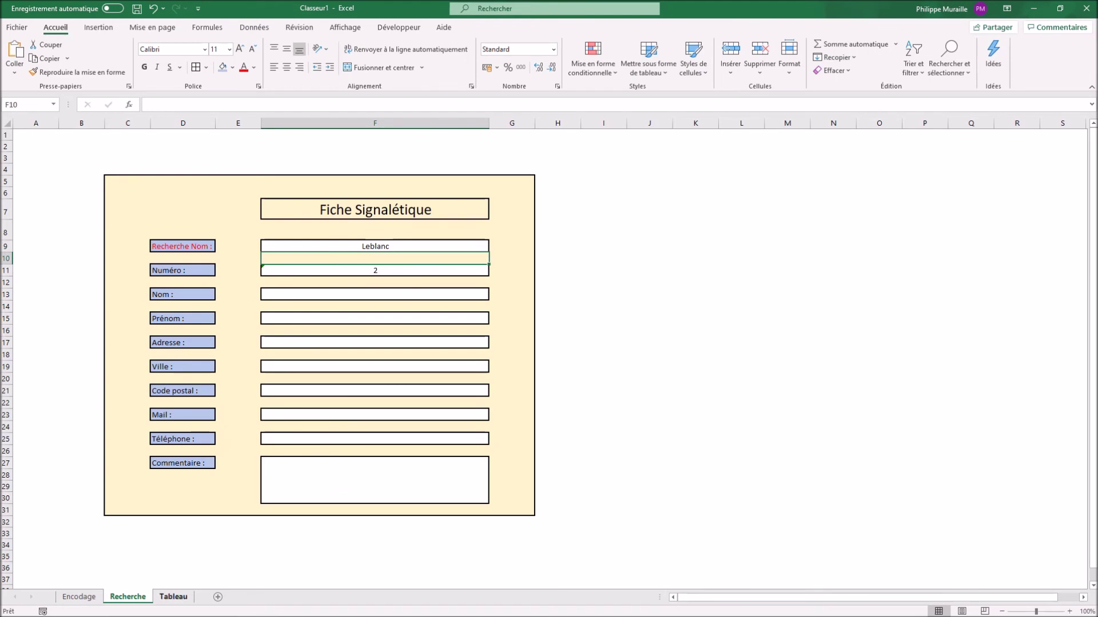
Check the searched person's Numéro in row 5 of the Tableau sheet, then return to the Recherche sheet.
left_click(173, 597)
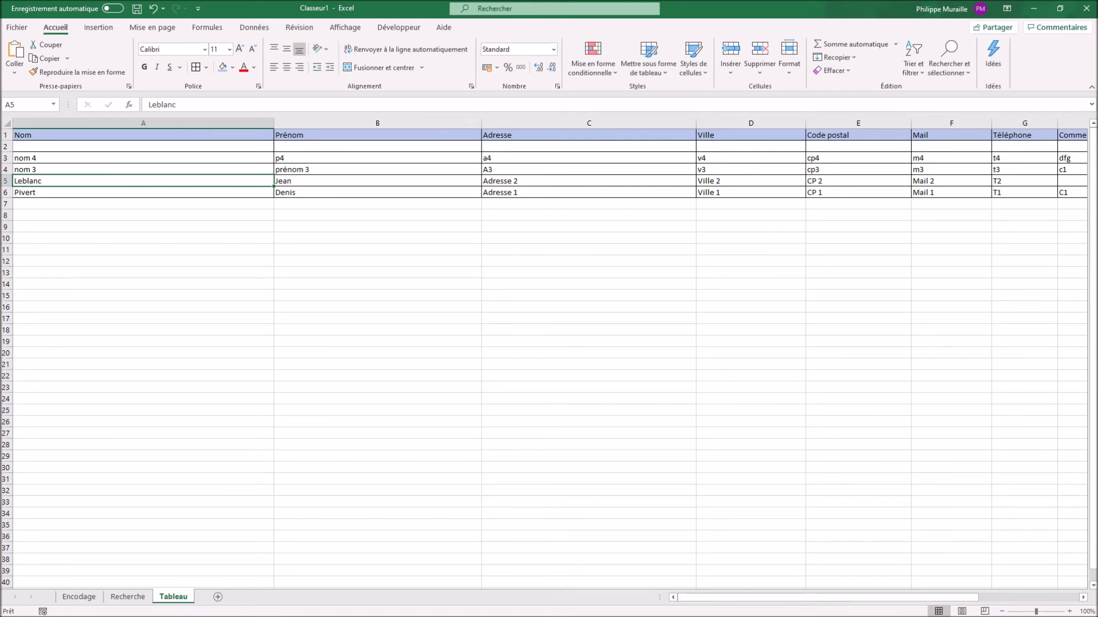
key("Right")
key("Right")
key("Right")
key("Right")
key("Right")
key("Right")
key("Right")
key("Right")
key("Right")
key("Right")
key("Right")
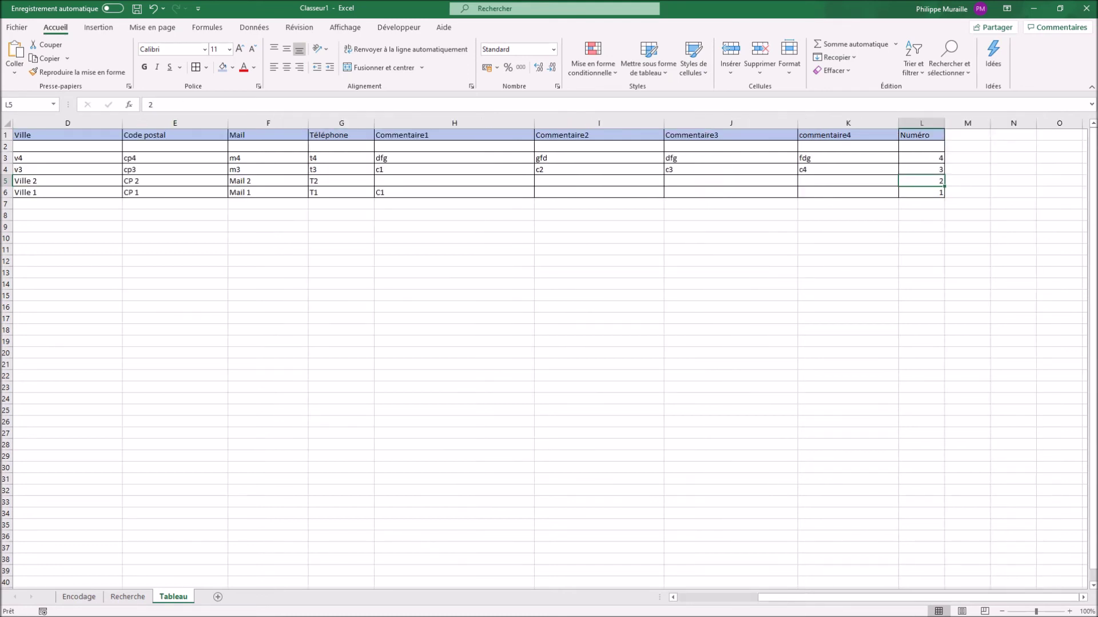
key("Left")
key("Left")
key("Left")
key("Left")
key("Left")
key("Left")
key("Left")
key("Left")
key("Left")
key("Left")
key("Left")
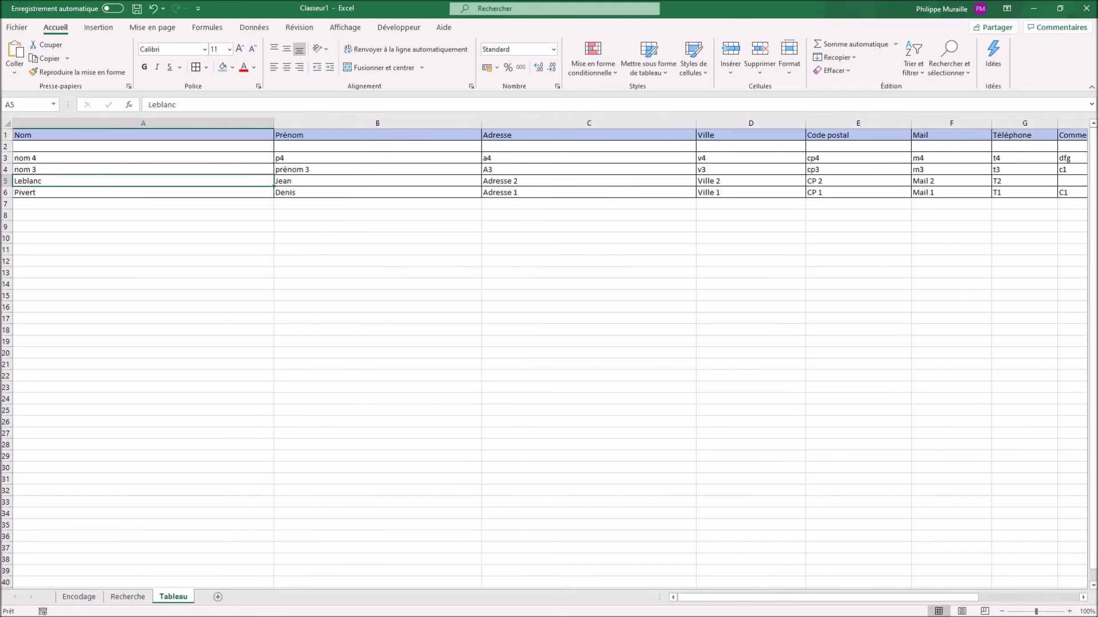
key("ctrl+Page_Up")
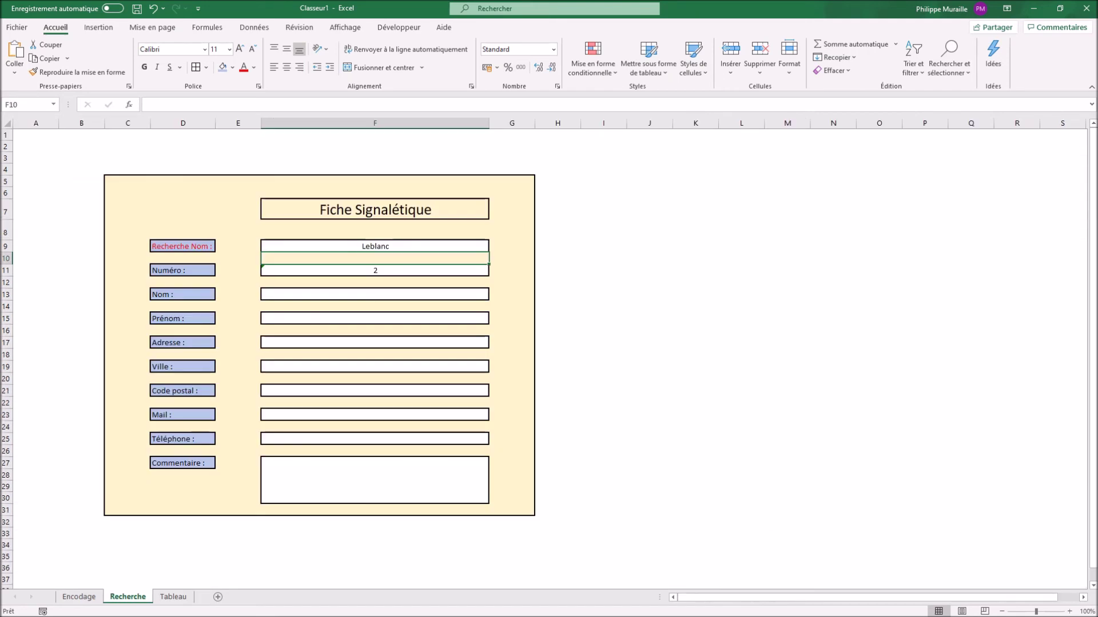
Make the lookup value in the Numéro formula F11 absolute as $F$9.
left_click(375, 294)
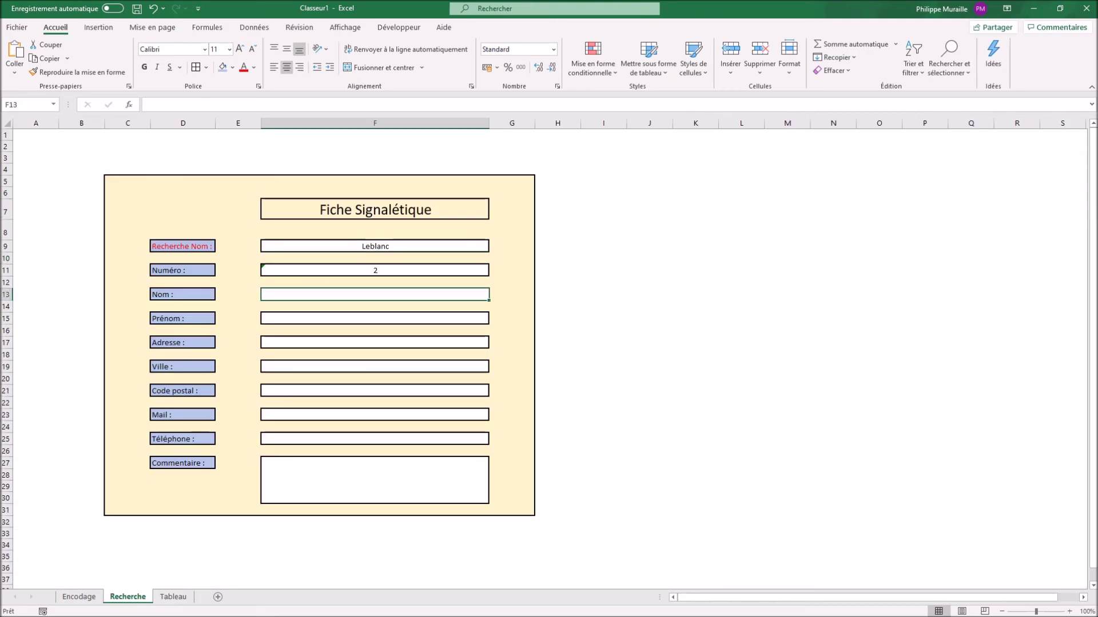
left_click(375, 271)
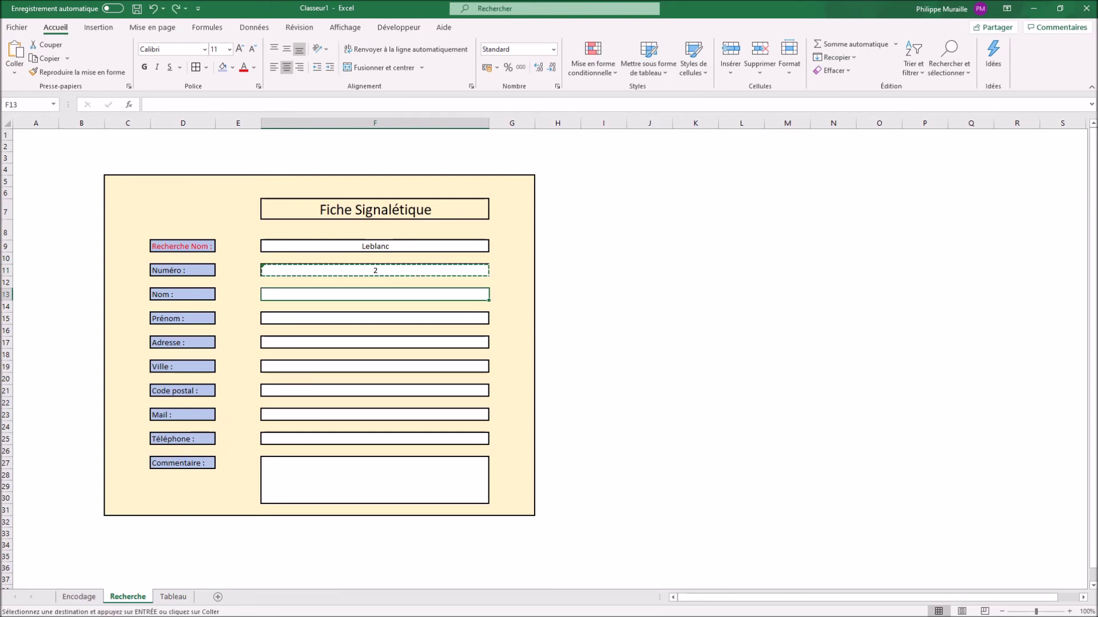
left_click(375, 271)
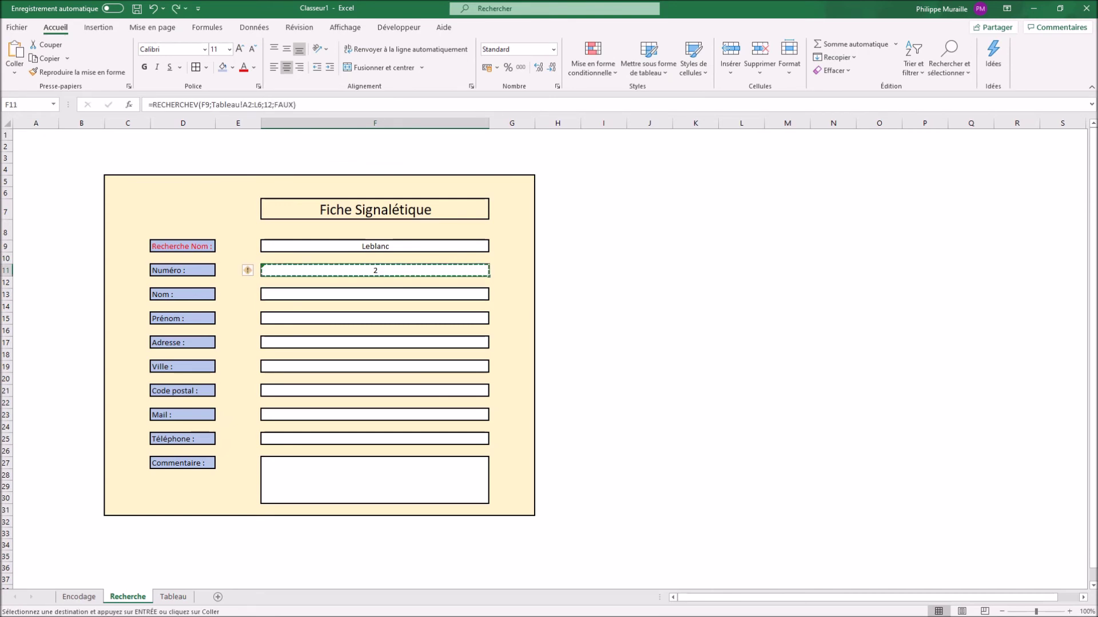
double_click(375, 271)
left_click(348, 270)
key("Left")
key("Left")
key("Left")
key("Left")
key("Left")
key("Left")
key("Left")
key("Left")
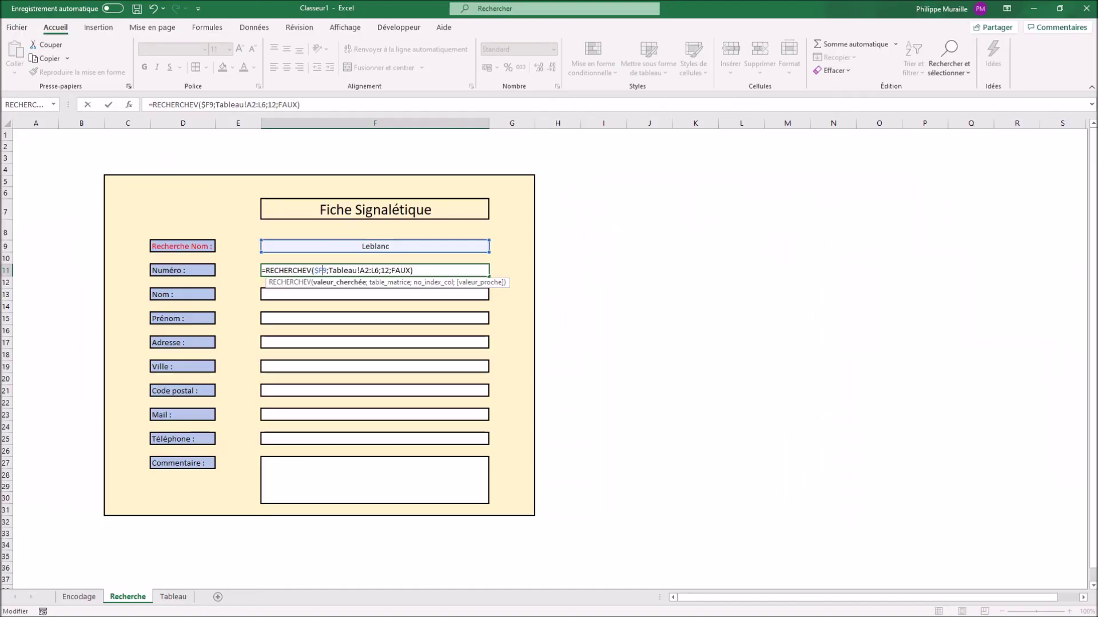
type("$")
Make the table range in the Numéro formula F11 absolute as Tableau!$A$2:$L$6 and validate the formula.
key("Right")
key("Right")
key("Right")
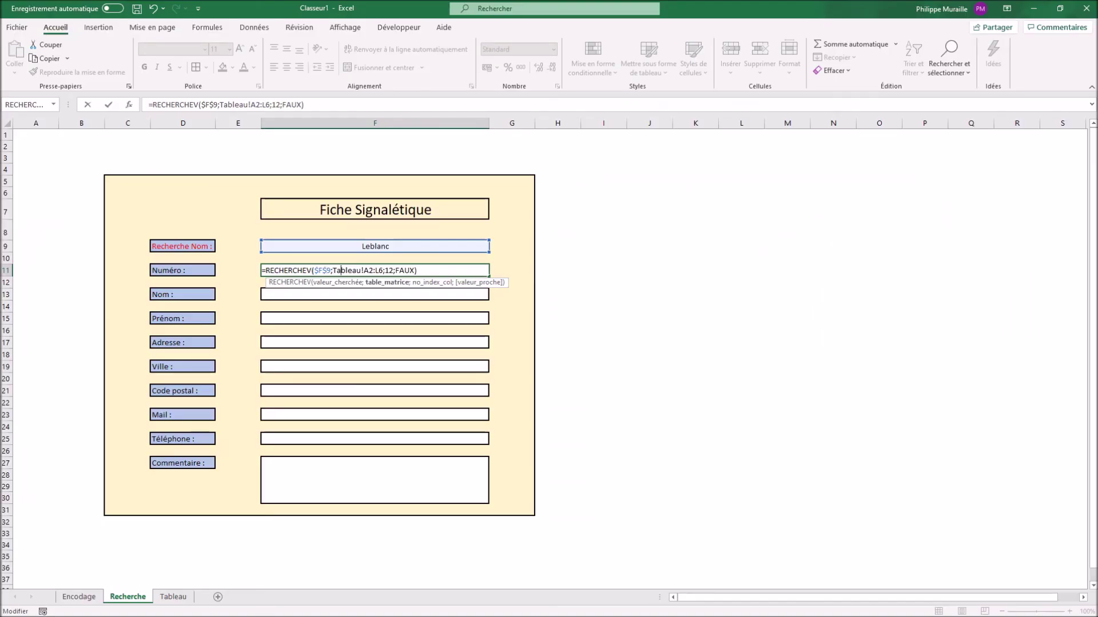
type("$")
key("Right")
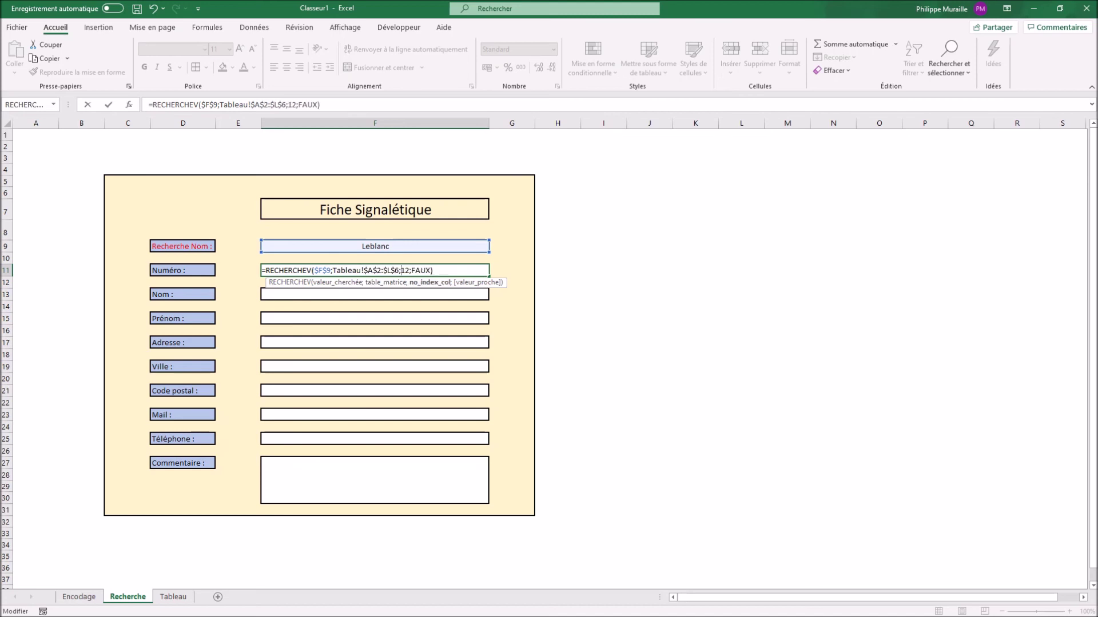
key("Return")
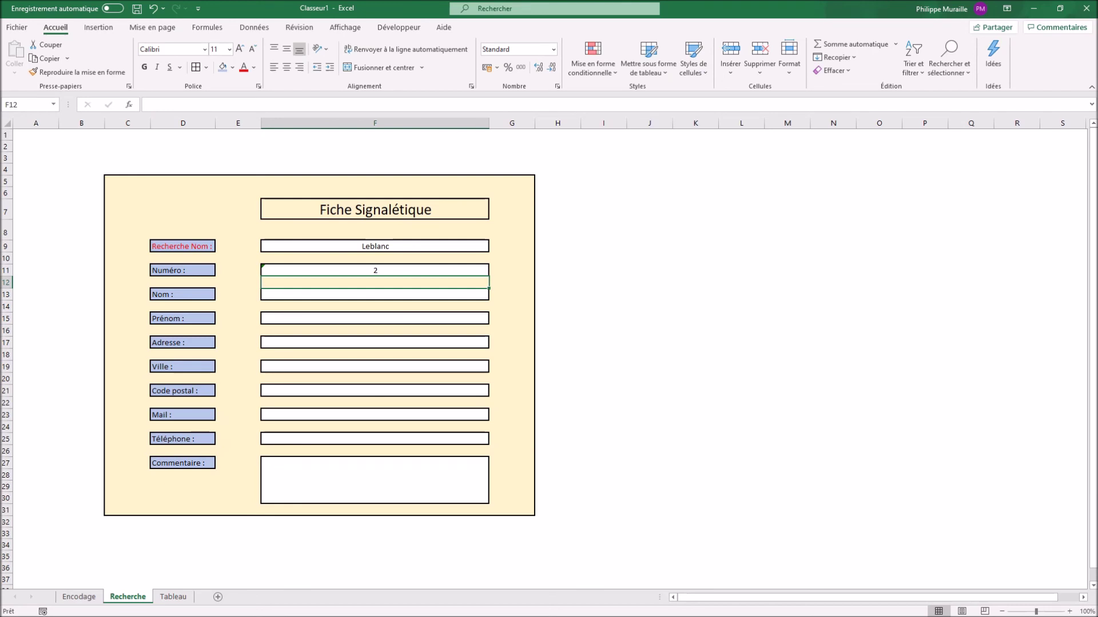
Copy the Numéro formula from F11 to the Nom field F13 and change its column index to 1.
left_click(375, 270)
key("ctrl+c")
left_click(375, 294)
key("ctrl+v")
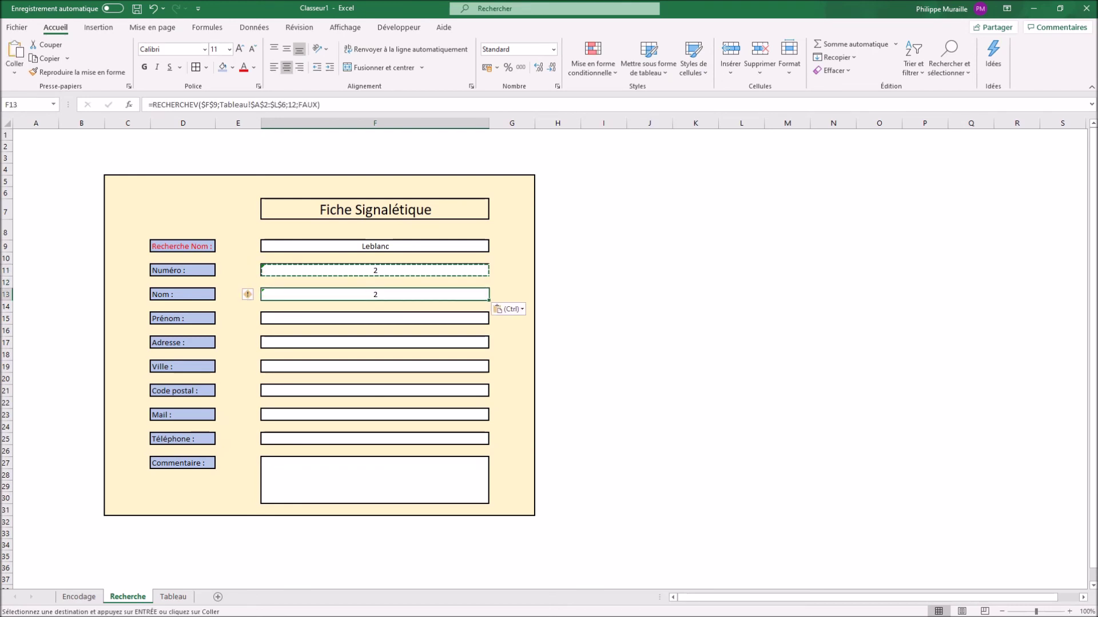
key("F2")
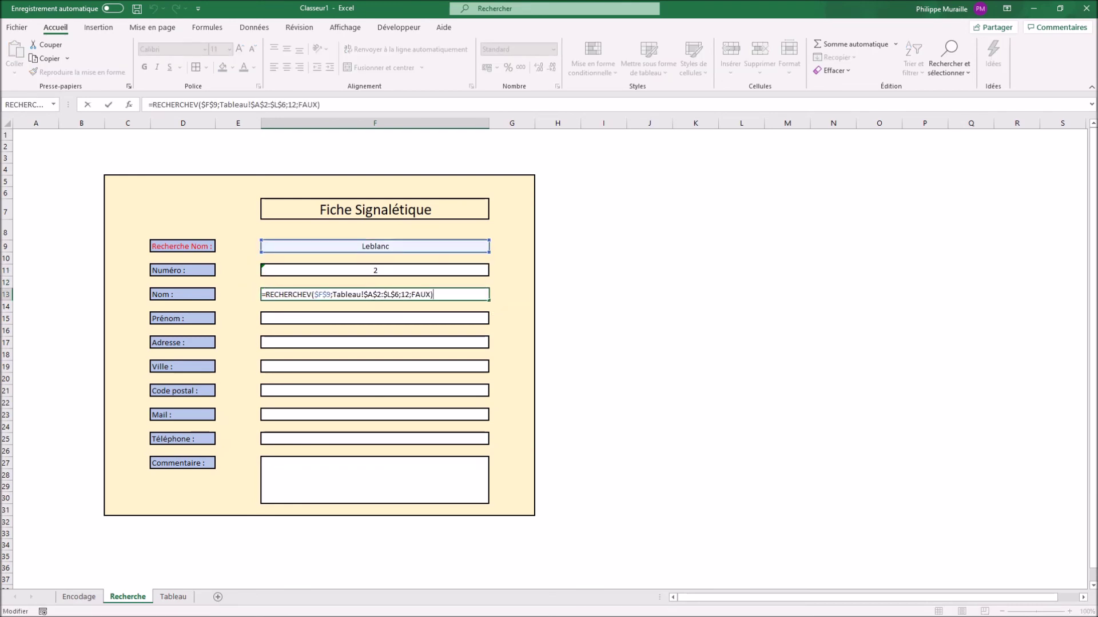
key("Left")
key("Left")
key("Left")
key("Left")
key("Left")
key("Left")
key("BackSpace")
key("Return")
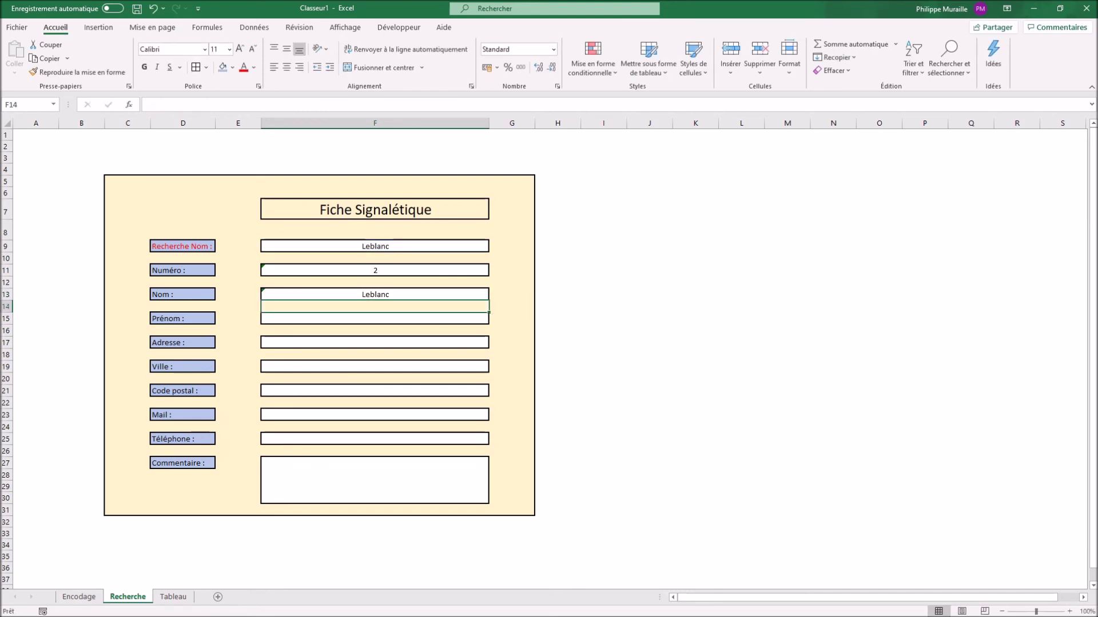
Copy the Nom formula from F13 into every field from Prénom F15 to Téléphone F25 and into the Commentaire lines F27:F30.
key("Up")
key("ctrl+c")
key("Down")
key("Down")
key("ctrl+v")
key("Down")
key("Down")
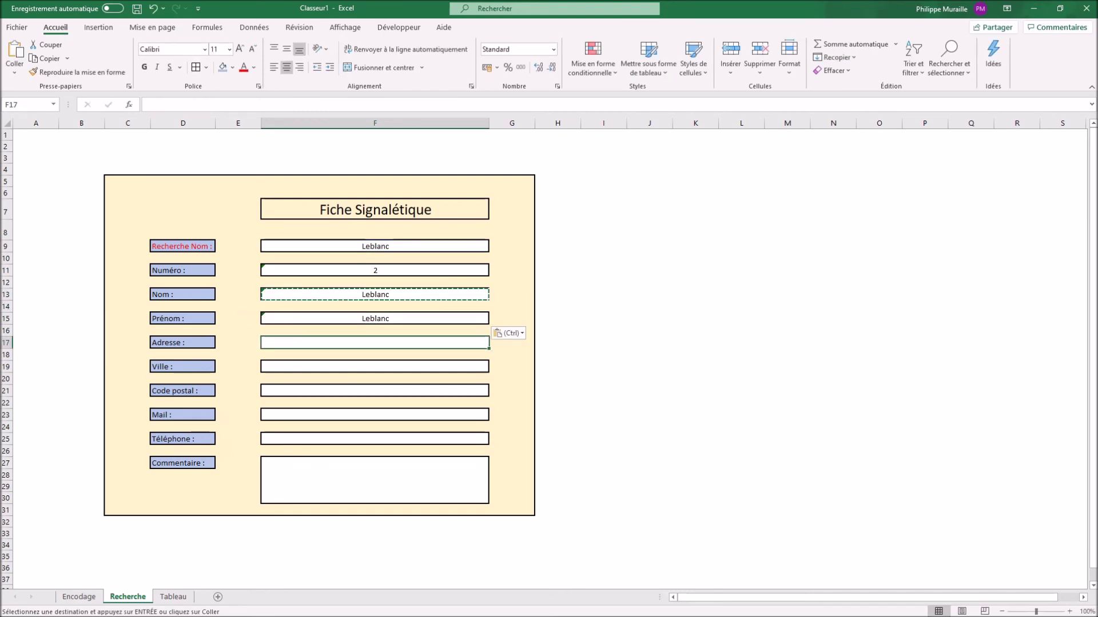
key("ctrl+v")
key("Down")
key("Down")
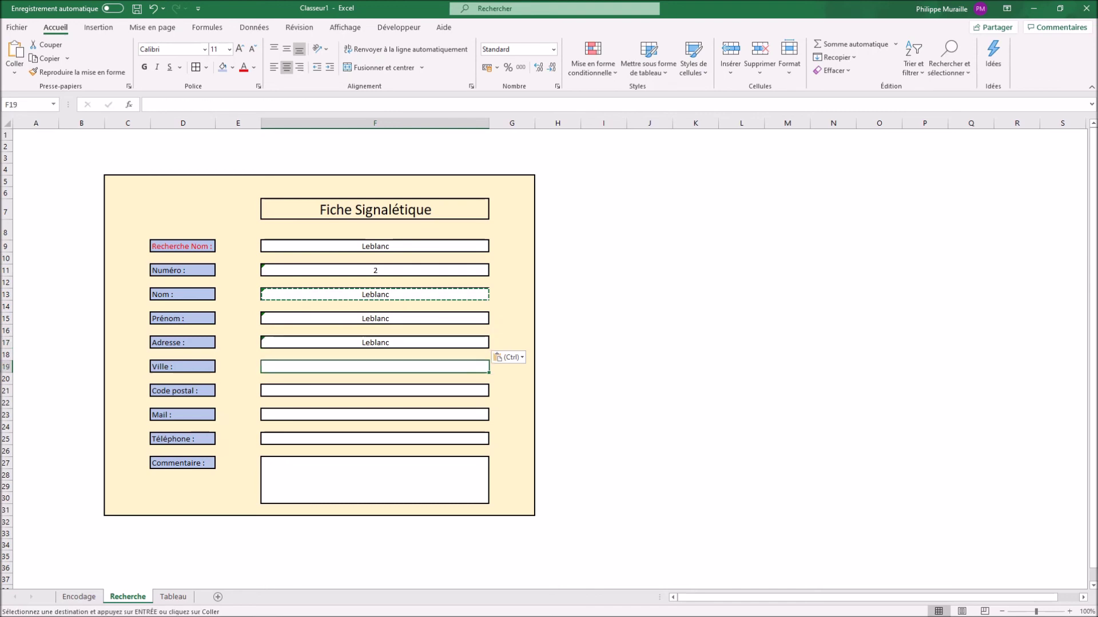
key("ctrl+v")
key("Down")
key("Down")
key("ctrl+v")
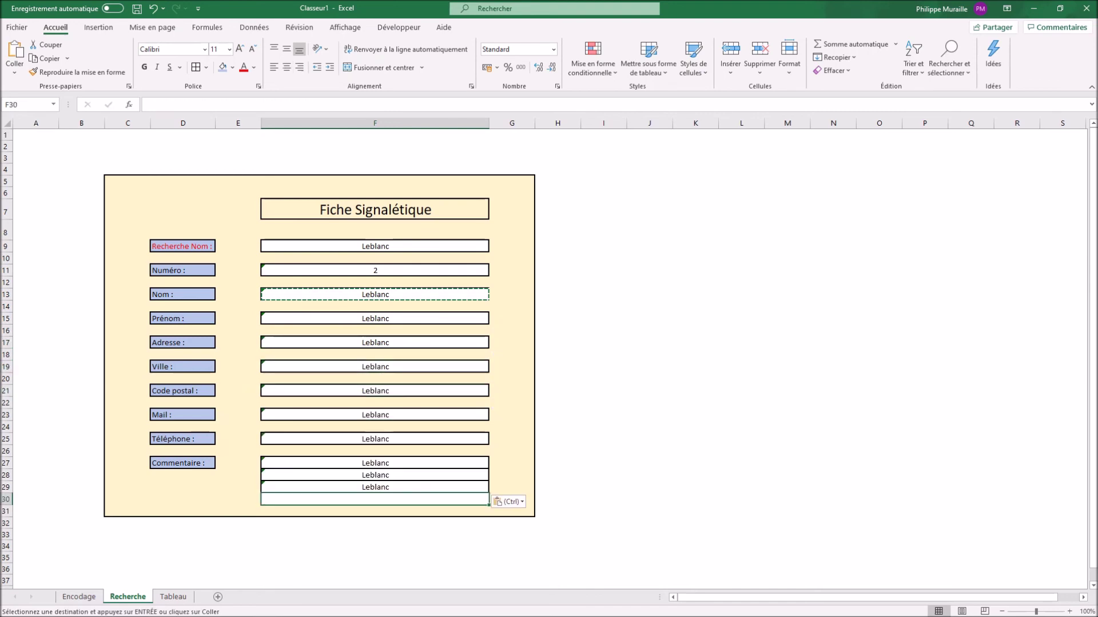
key("ctrl+v")
Set the column index of the Prénom formula in F15 to 2.
left_click(375, 319)
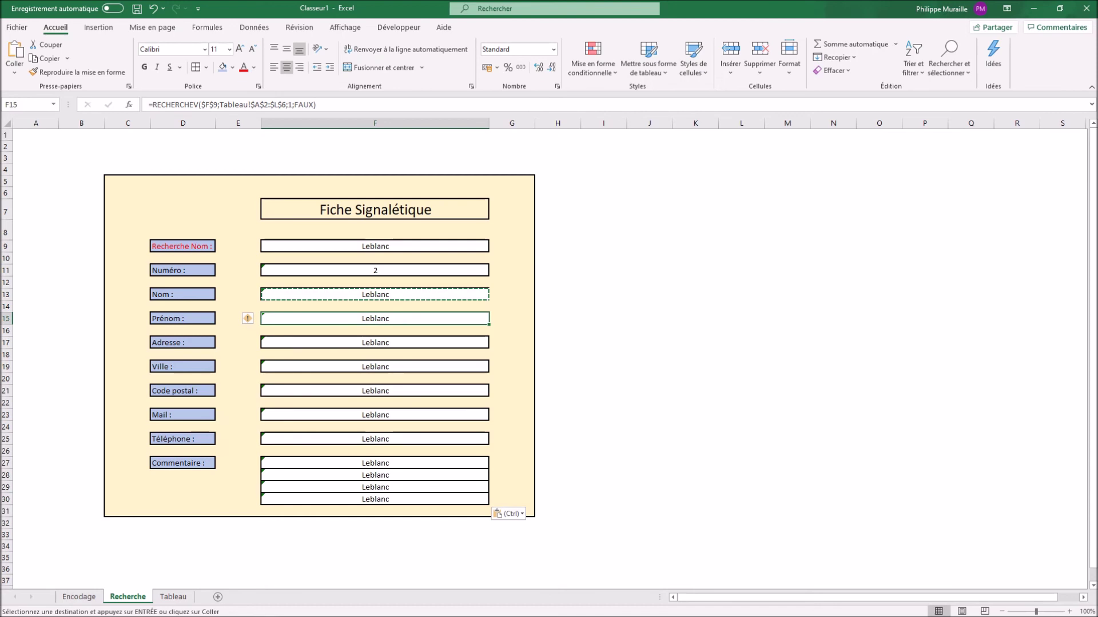
key("F2")
key("Left")
key("Left")
key("Left")
key("Left")
key("Left")
key("Left")
key("Left")
key("Delete")
type("3")
key("Return")
Set the column indexes of the formulas from Adresse F17 down to Commentaire line F29 to 3 through 10 in order.
double_click(401, 343)
key("Delete")
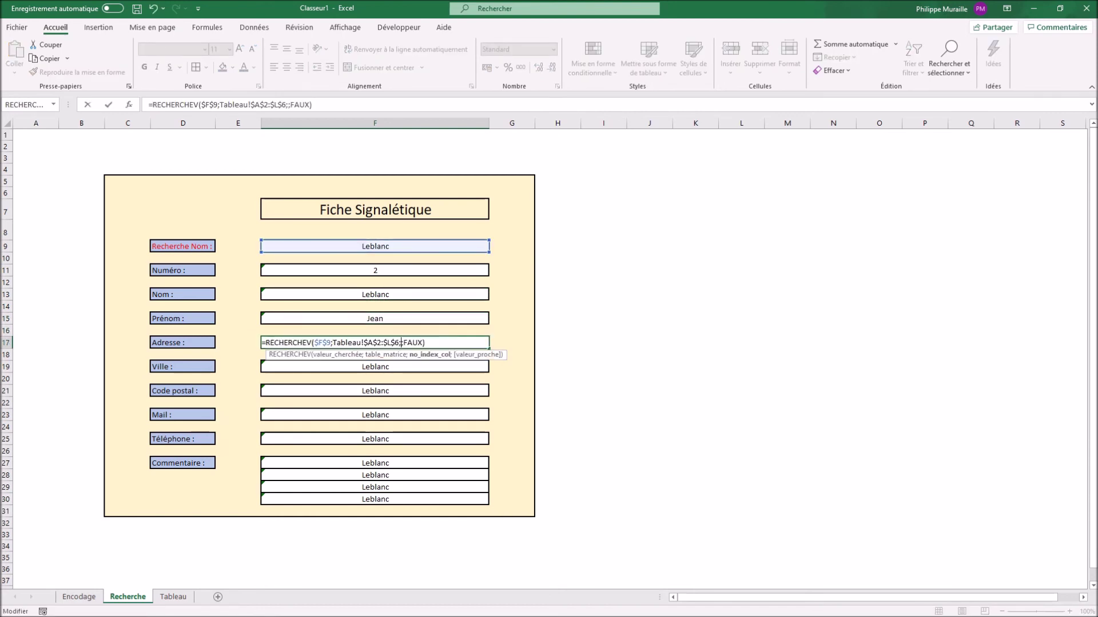
type("4")
key("Return")
double_click(402, 367)
key("Delete")
type("5")
key("Return")
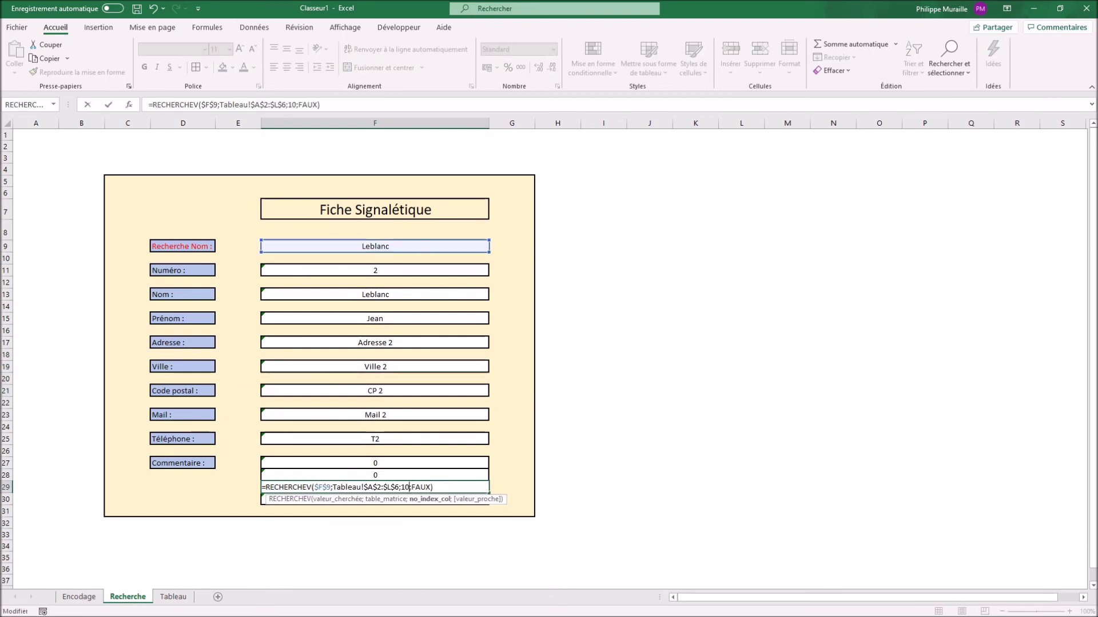
key("Return")
Set the column index of the last Commentaire line's formula in F30 to 11.
double_click(422, 499)
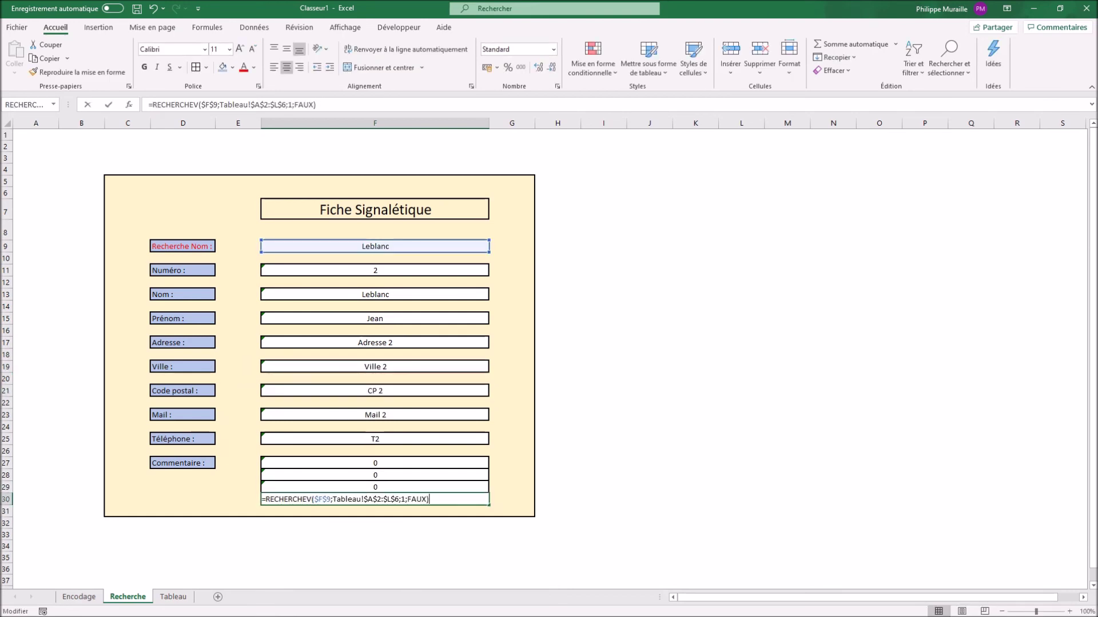
left_click(406, 499)
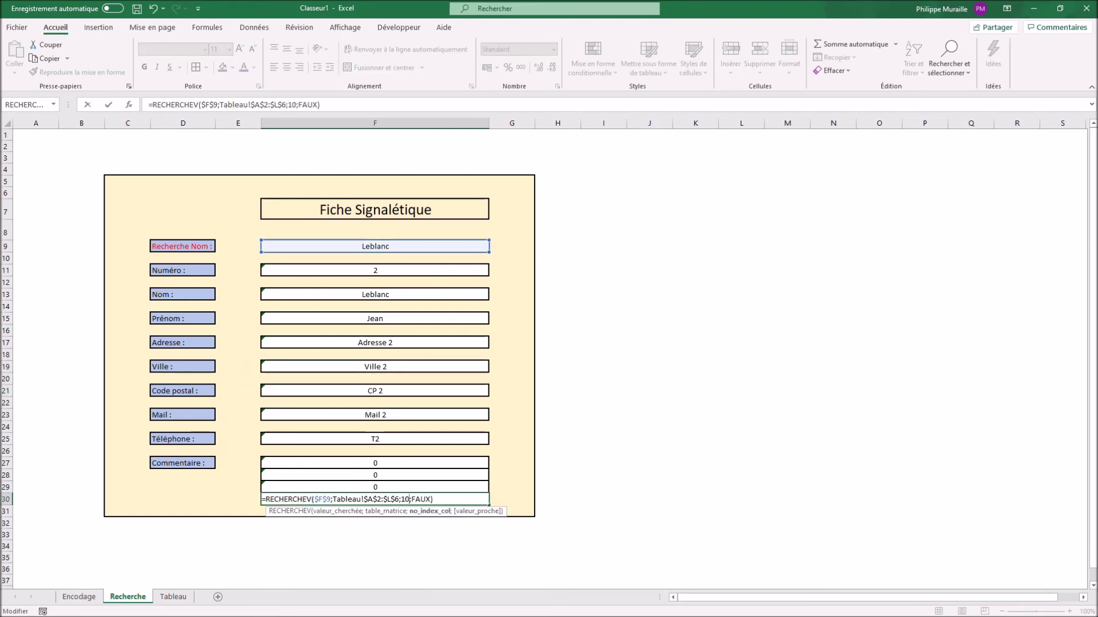
type("2")
key("Return")
left_click(374, 463)
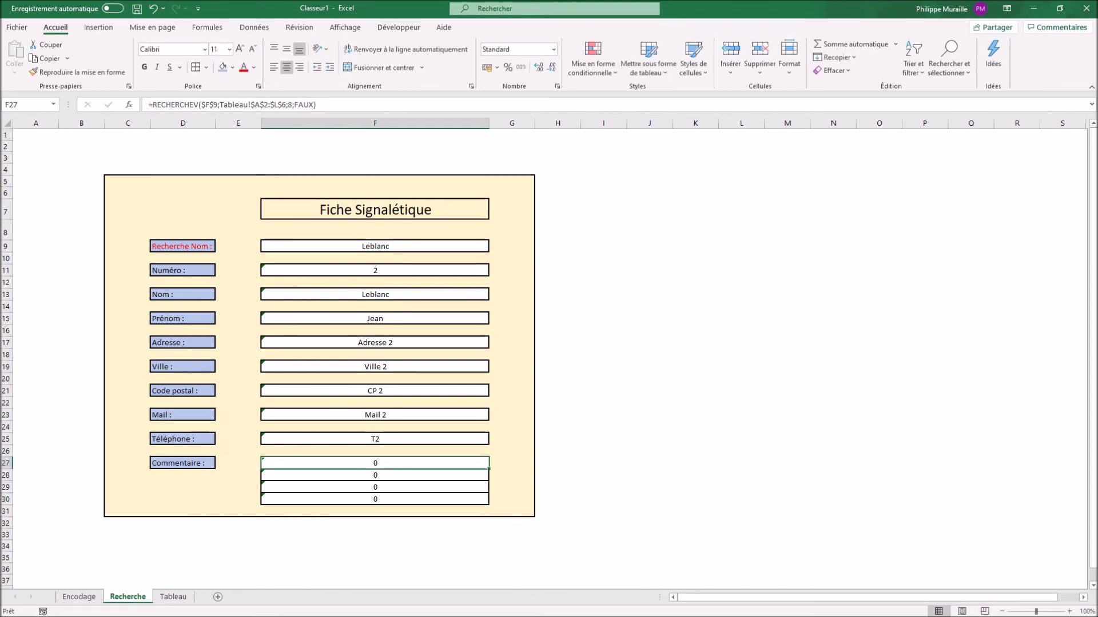
Test the lookup by entering another person's surname in the Recherche Nom field F9.
left_click(374, 246)
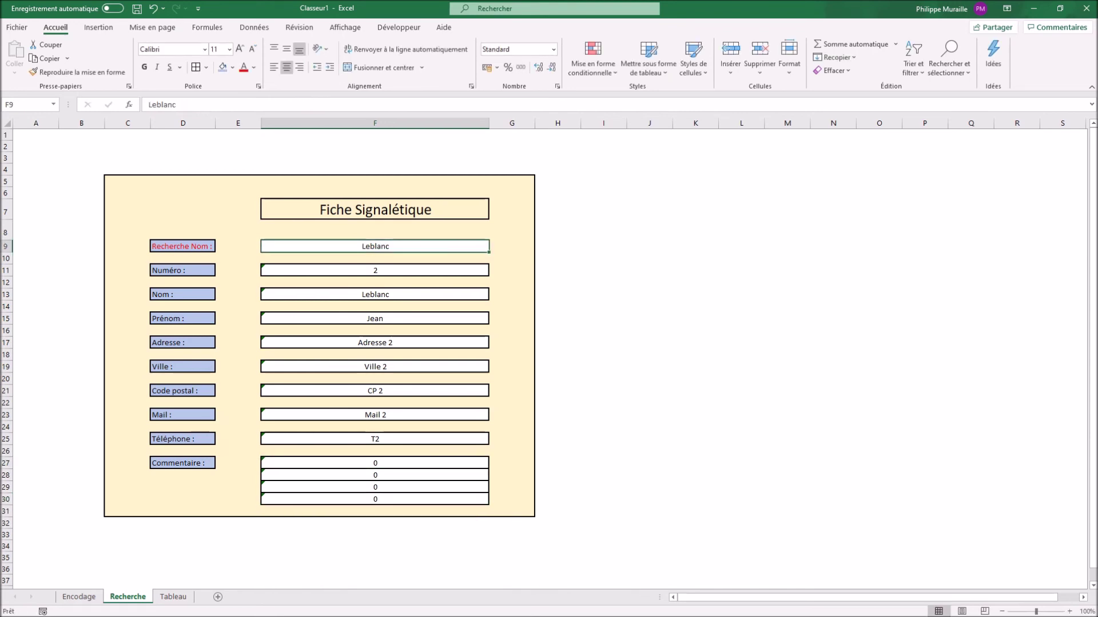
type("Pivert")
key("Return")
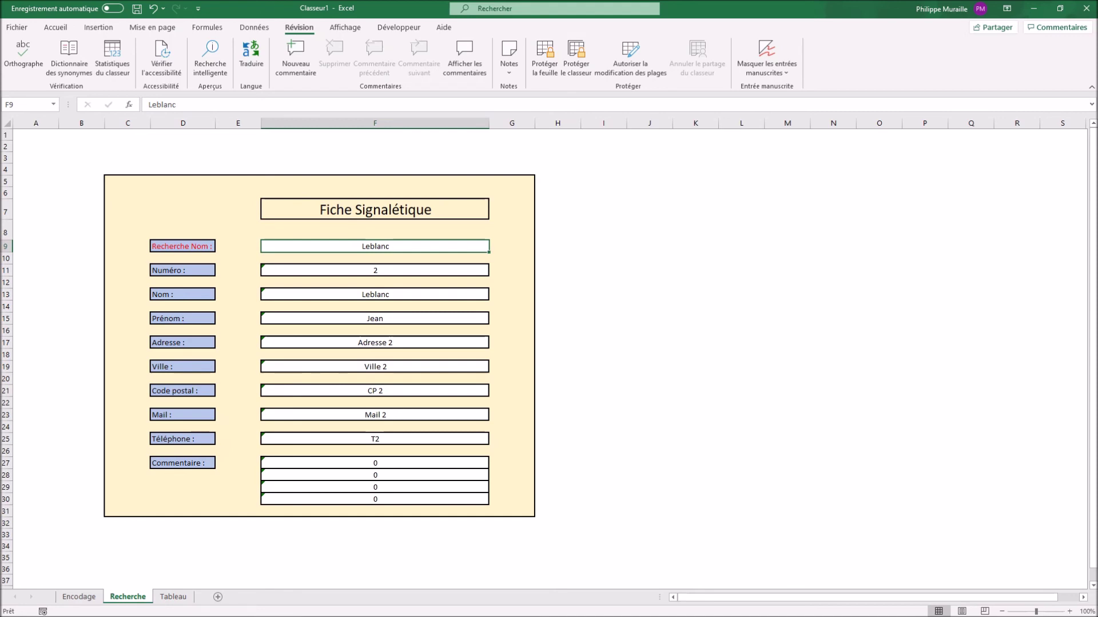
Set all result cells from Numéro F11 to Téléphone F25 plus Commentaire F27:F30 as Verrouillée in their cell protection format.
left_click(375, 271)
left_click(375, 294, "ctrl")
left_click(375, 318, "ctrl")
left_click(375, 343, "ctrl")
left_click(375, 366, "ctrl")
left_click(375, 391, "ctrl")
left_click(375, 415, "ctrl")
left_click(375, 439, "ctrl")
left_click_drag(423, 463, 423, 500)
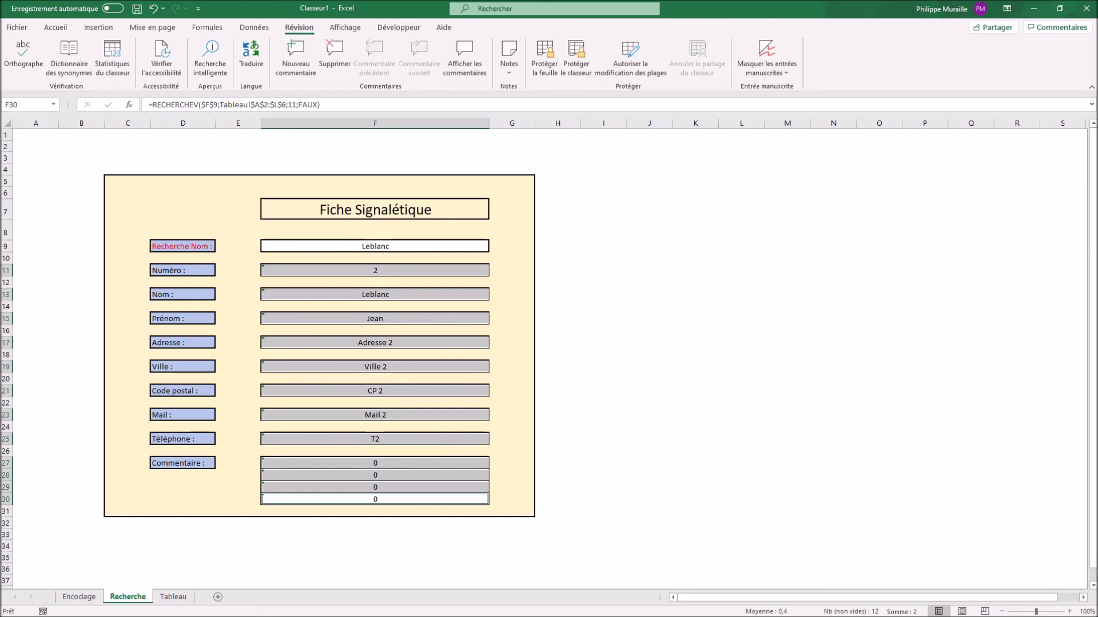
right_click(423, 499)
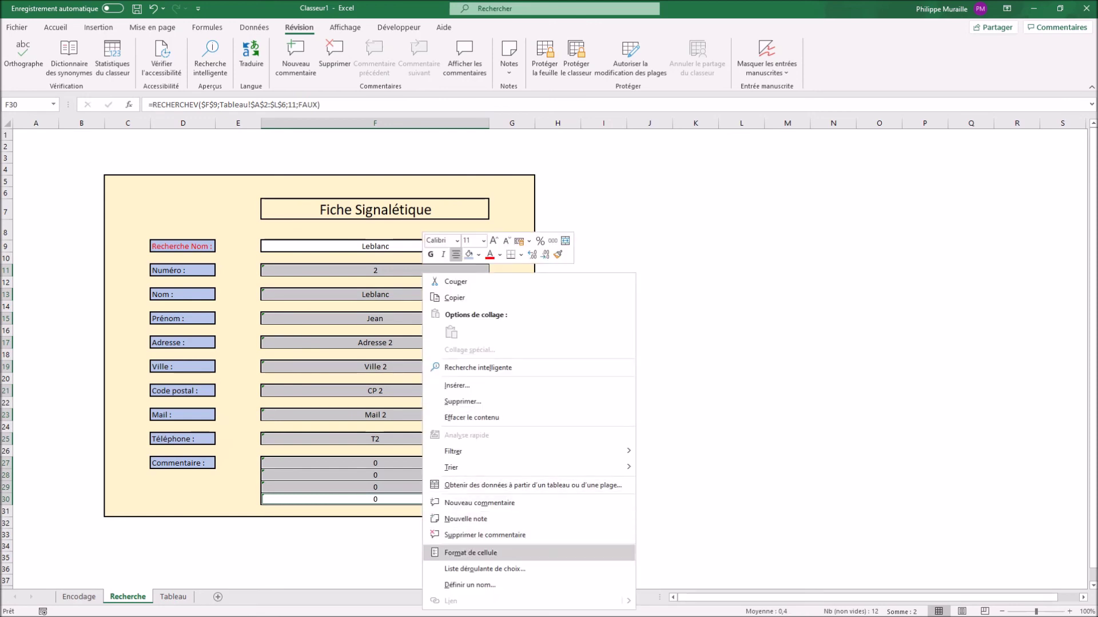
left_click(470, 553)
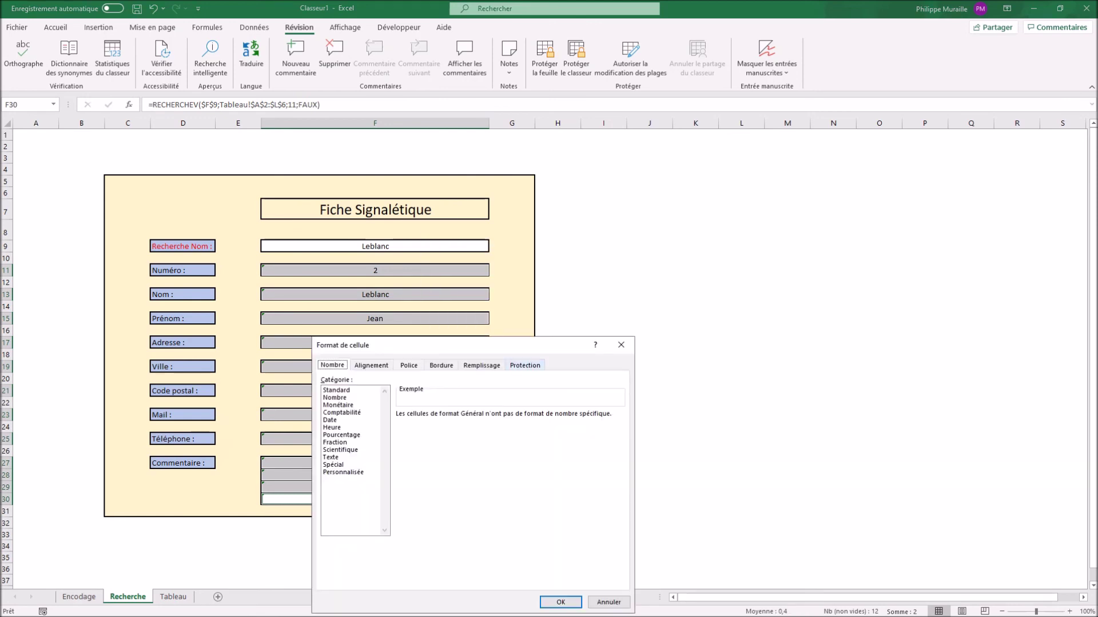
left_click(524, 365)
left_click(324, 380)
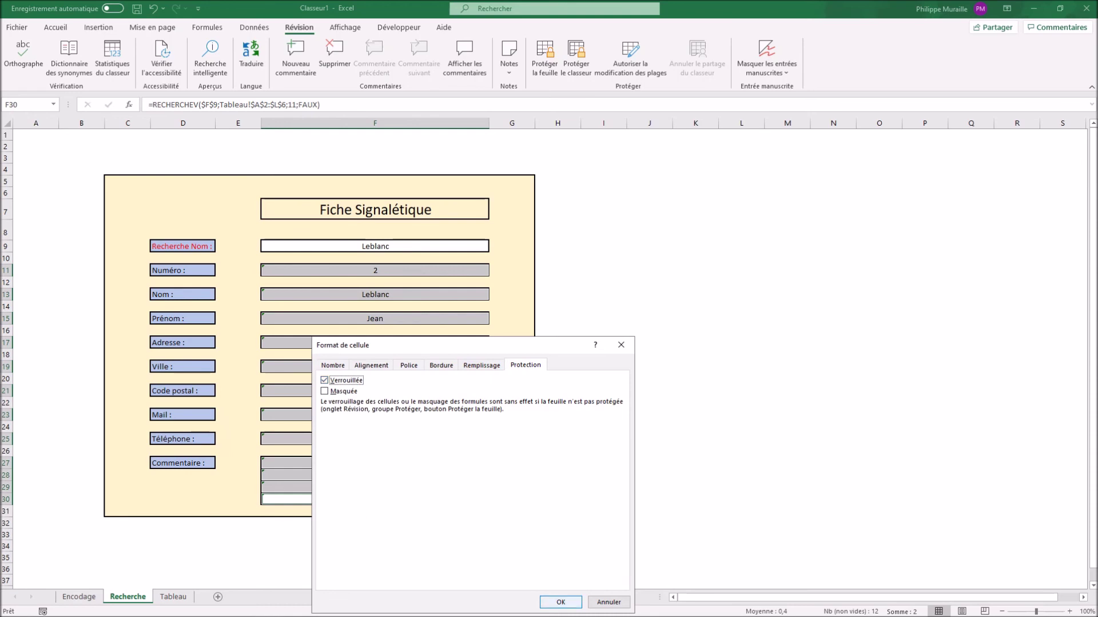
left_click(560, 602)
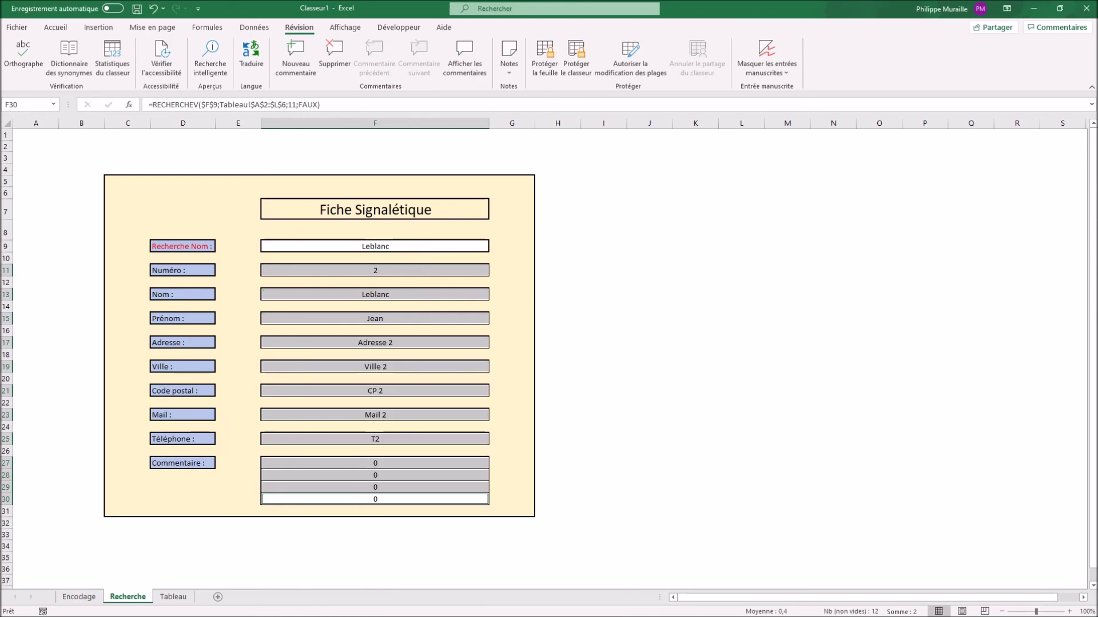
Check the cell protection of Recherche Nom F9, then protect the Recherche sheet without a password, allowing only unlocked cells to be selected.
left_click(379, 247)
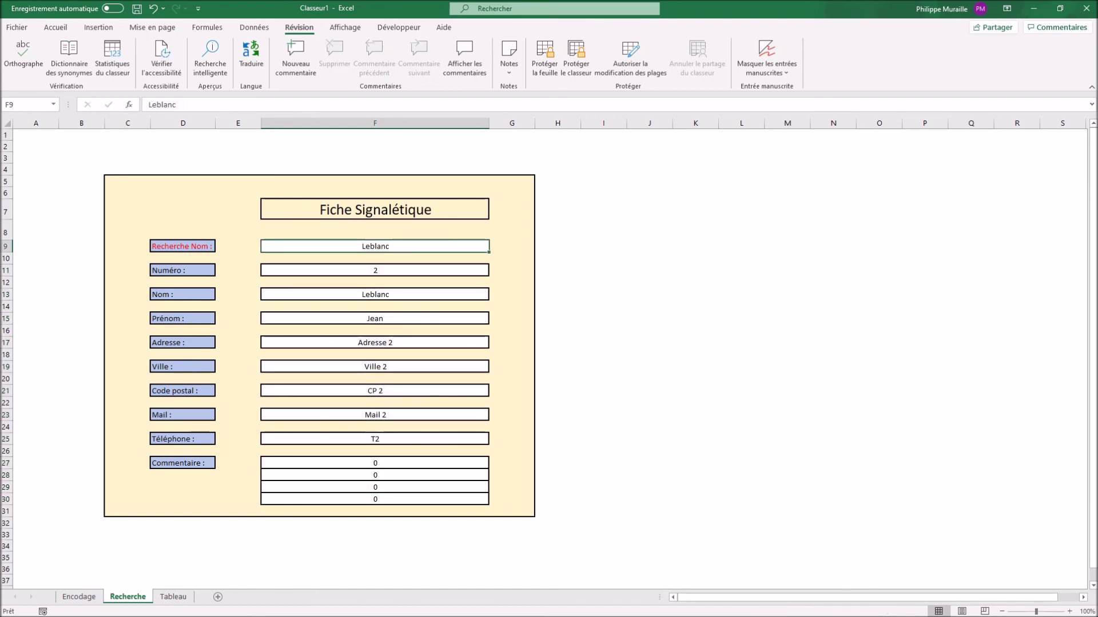
right_click(379, 246)
left_click(428, 528)
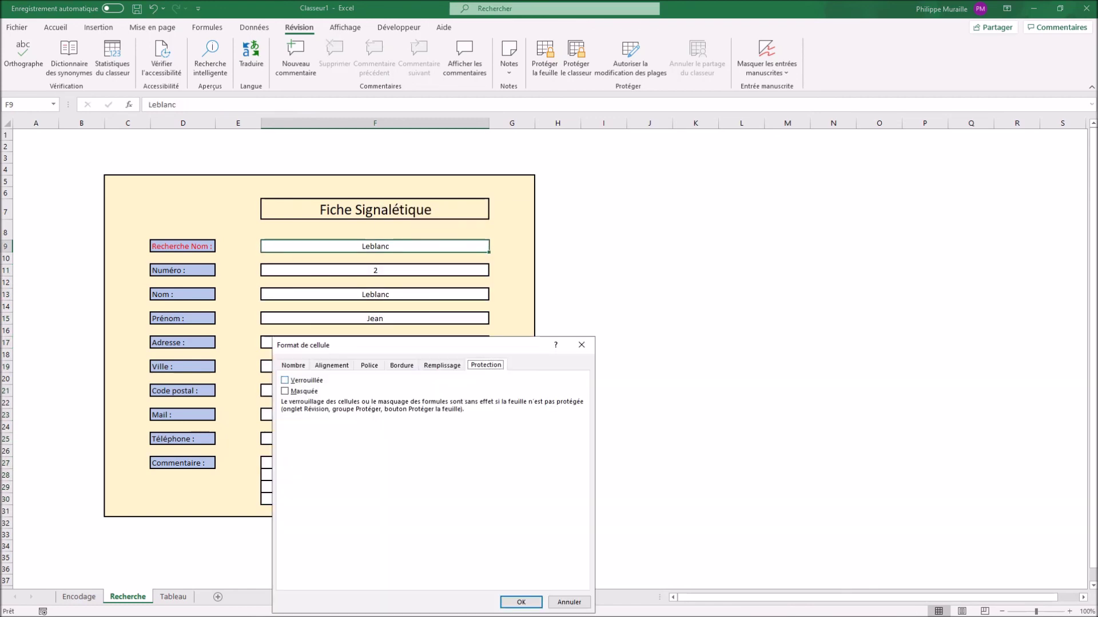
left_click(582, 345)
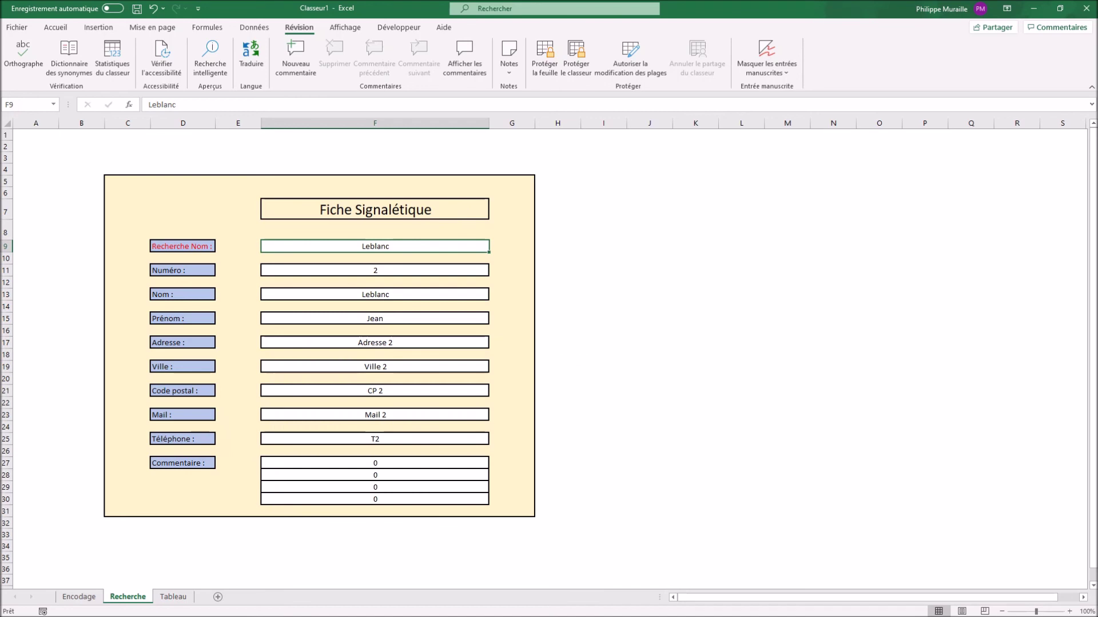
left_click(545, 58)
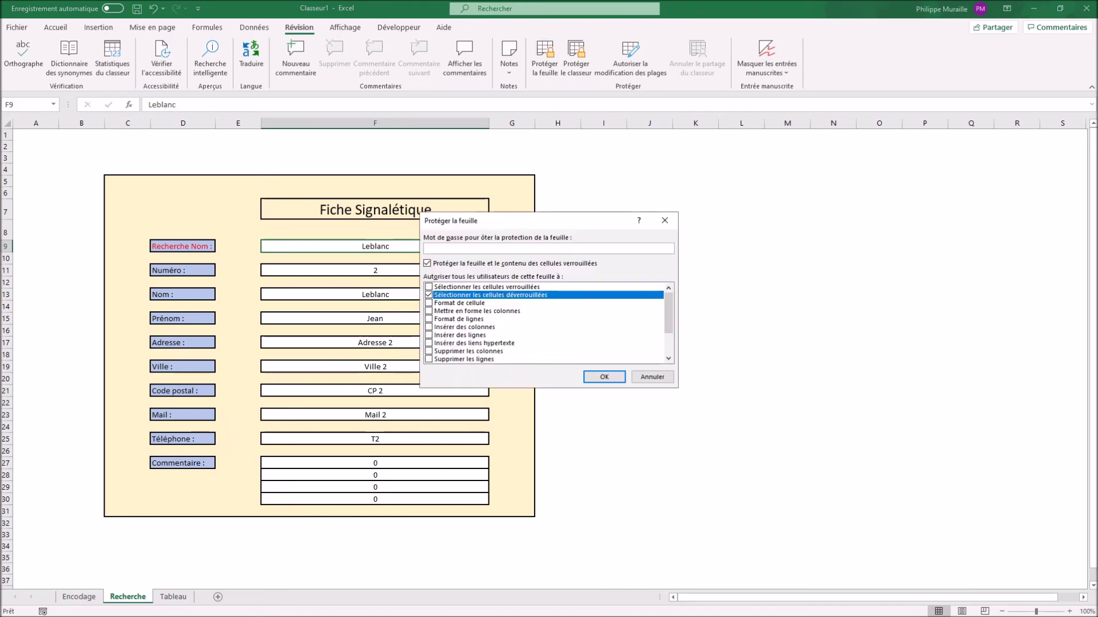
key("Return")
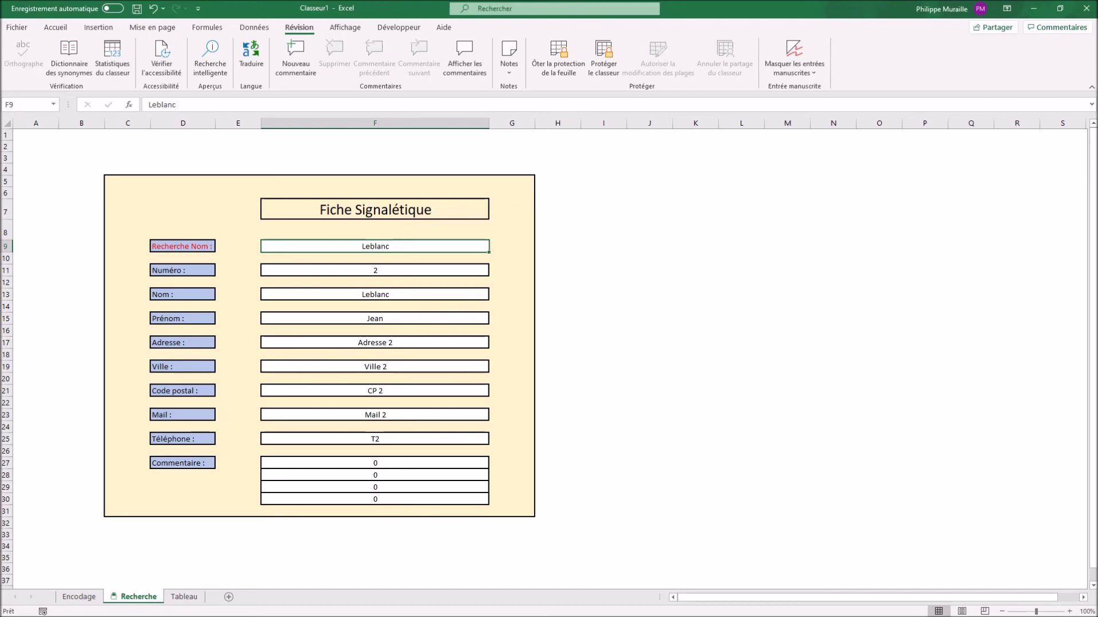
Clear the Recherche Nom field F9 and consult the Nom column in row 4 of the Tableau sheet.
key("Delete")
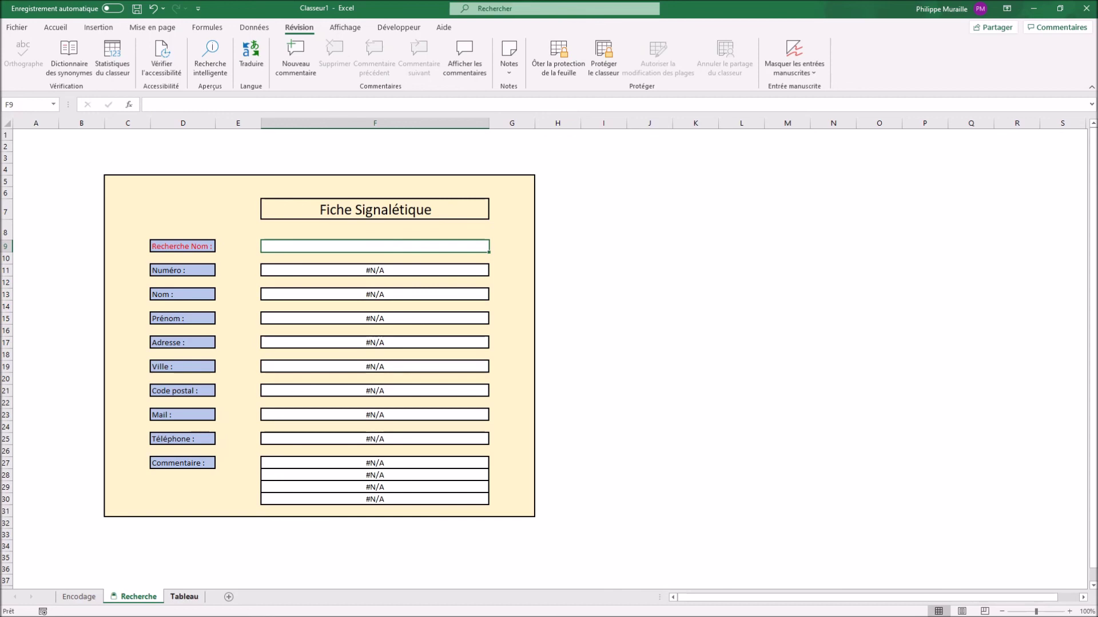
left_click(184, 597)
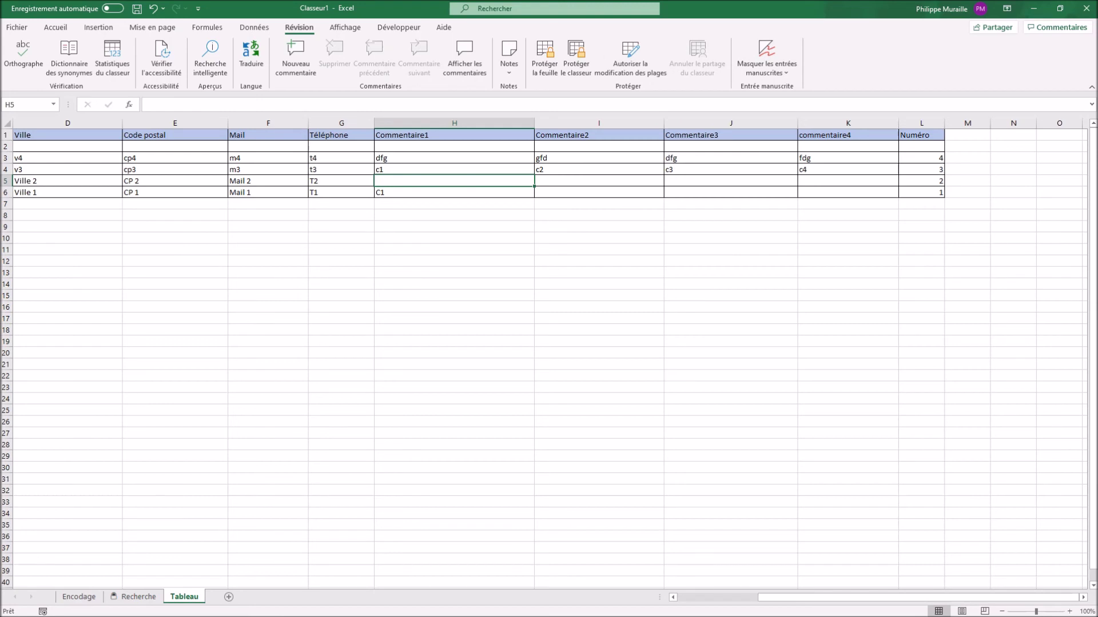
left_click(67, 170)
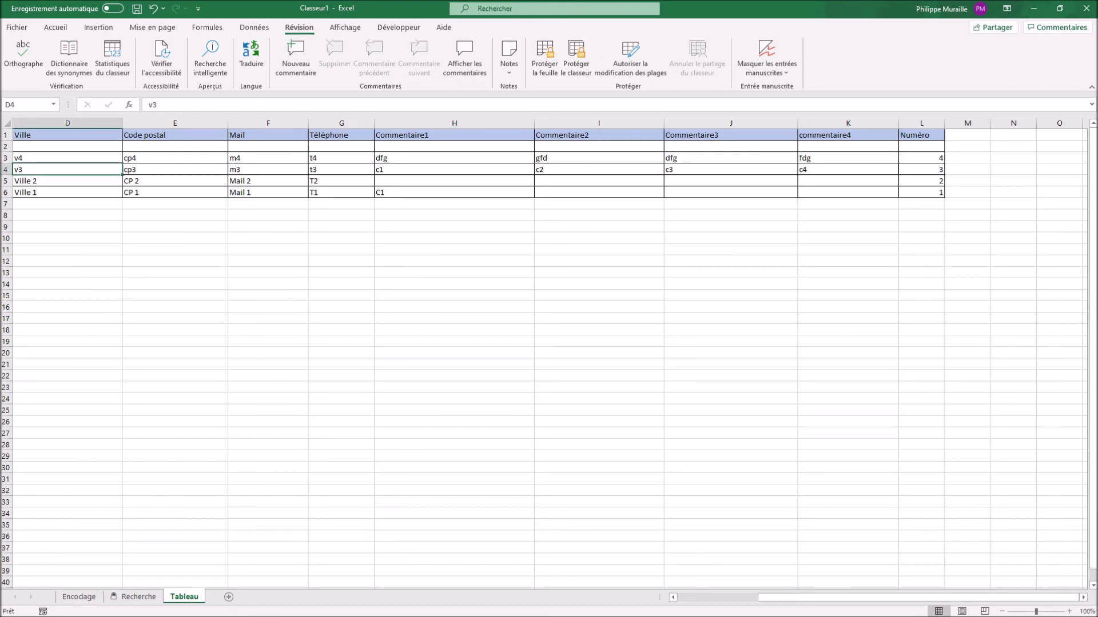
key("Home")
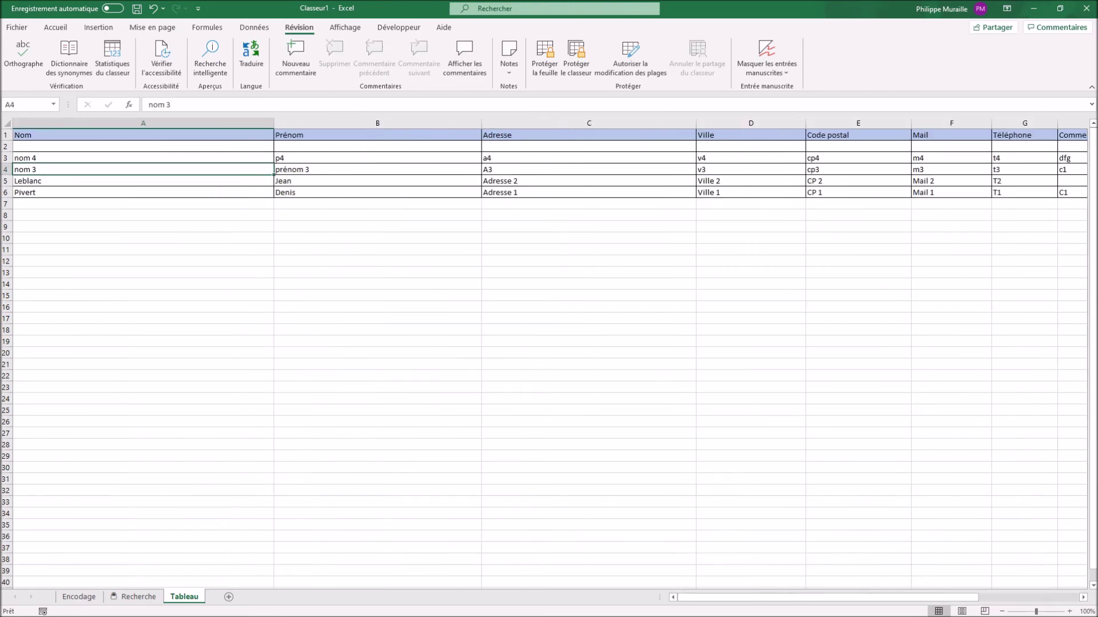
Correct the Recherche Nom field F9 on the Recherche sheet to "nom 3", with a space before the number.
left_click(137, 597)
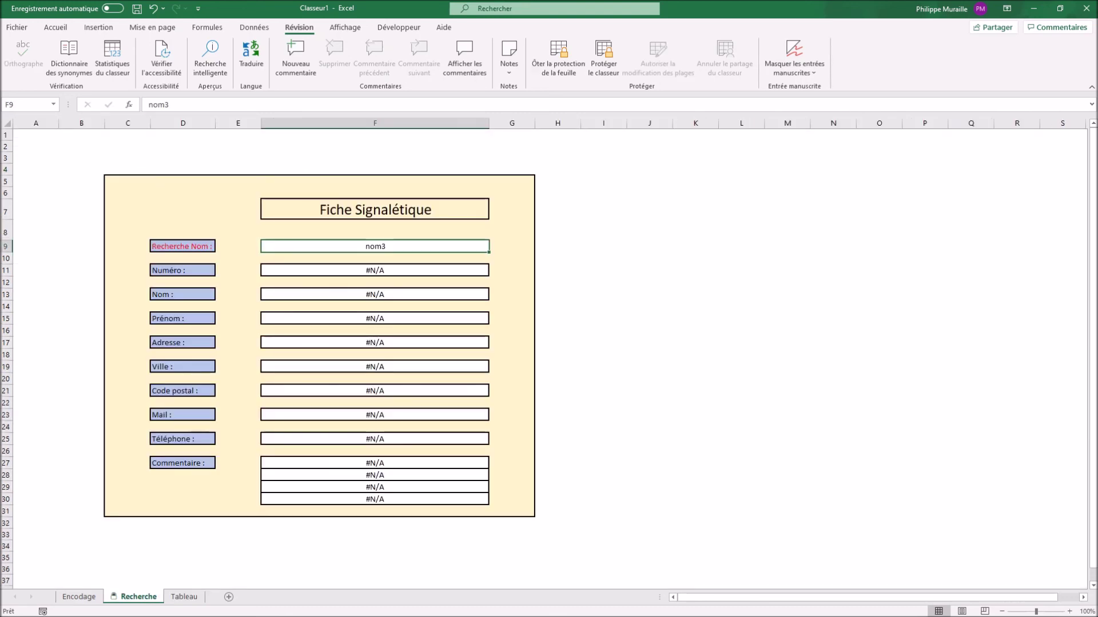
double_click(375, 246)
key("Left")
key("Return")
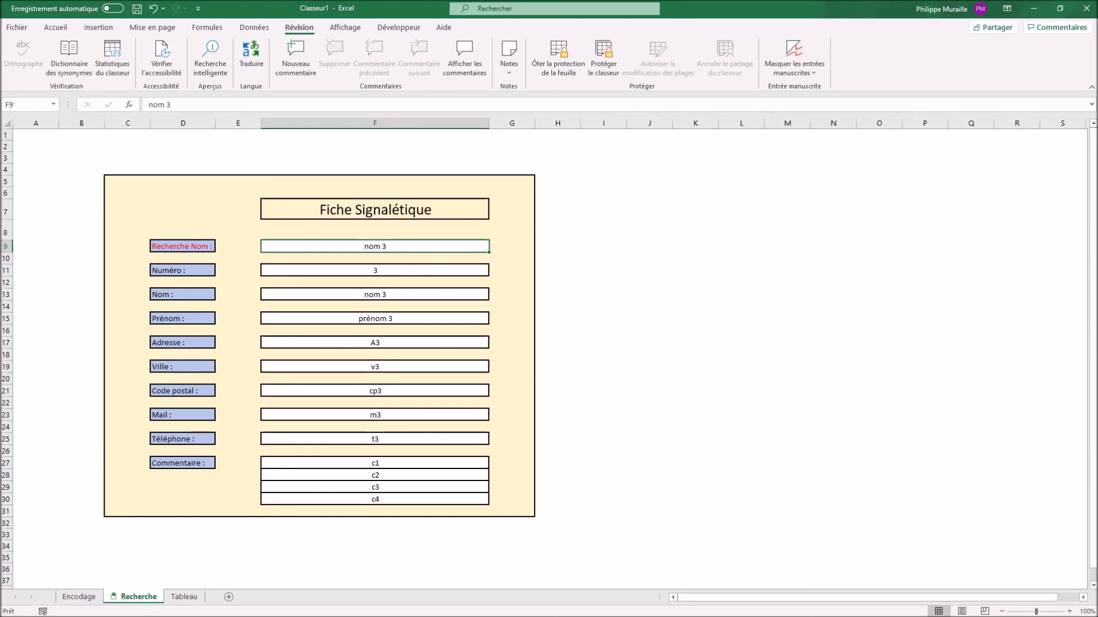
Protect the Encodage sheet without a password, allowing only unlocked cells to be selected, and return to the Recherche sheet.
left_click(79, 597)
left_click(367, 238)
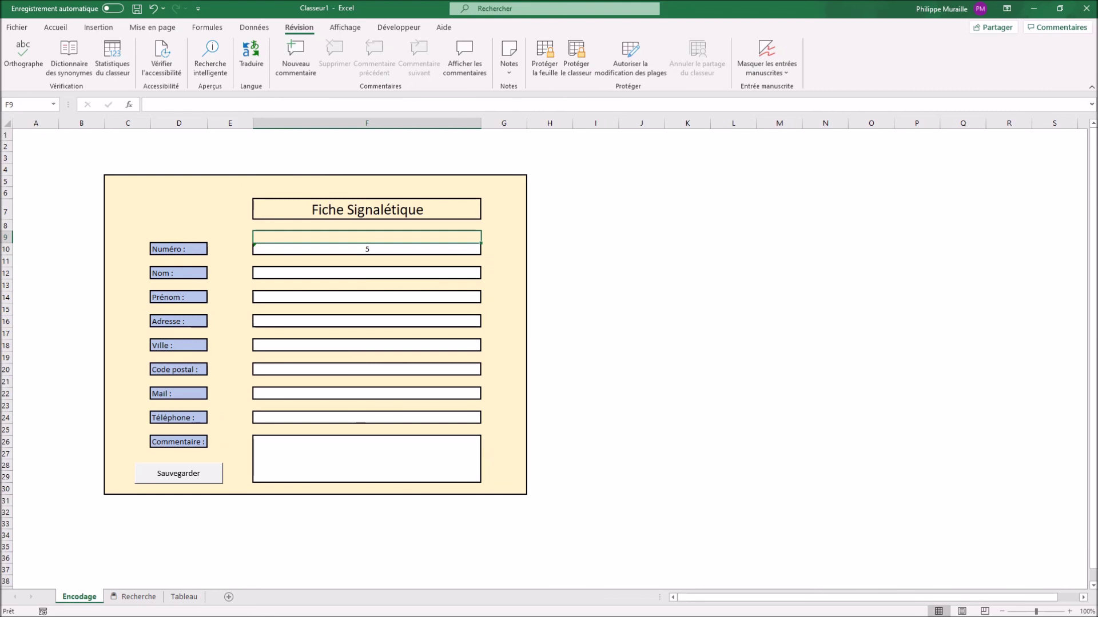
left_click(544, 58)
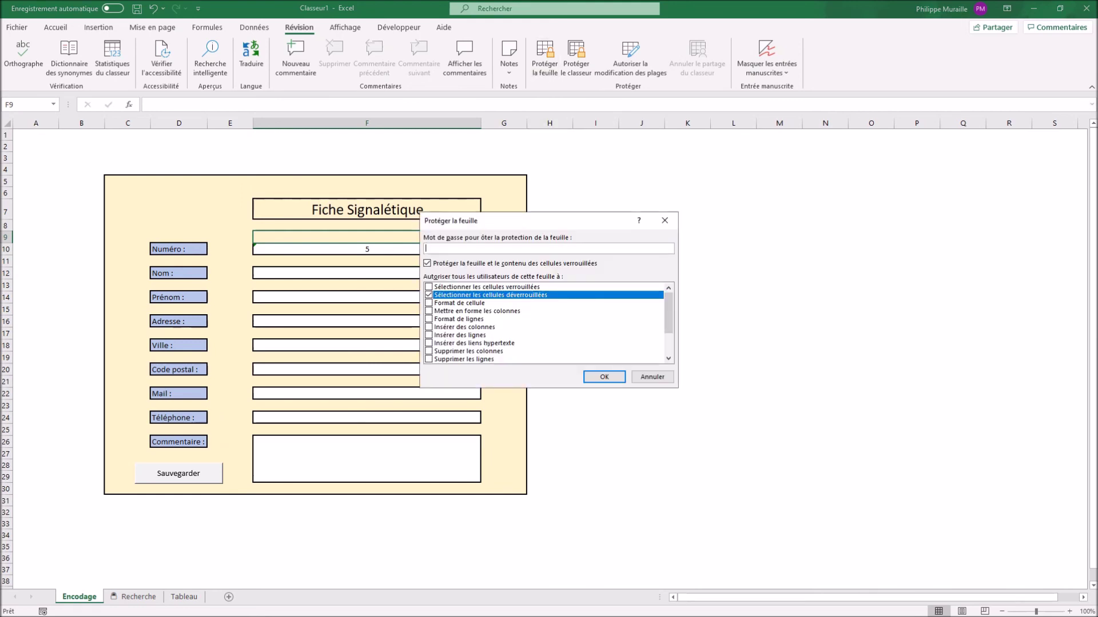
key("Return")
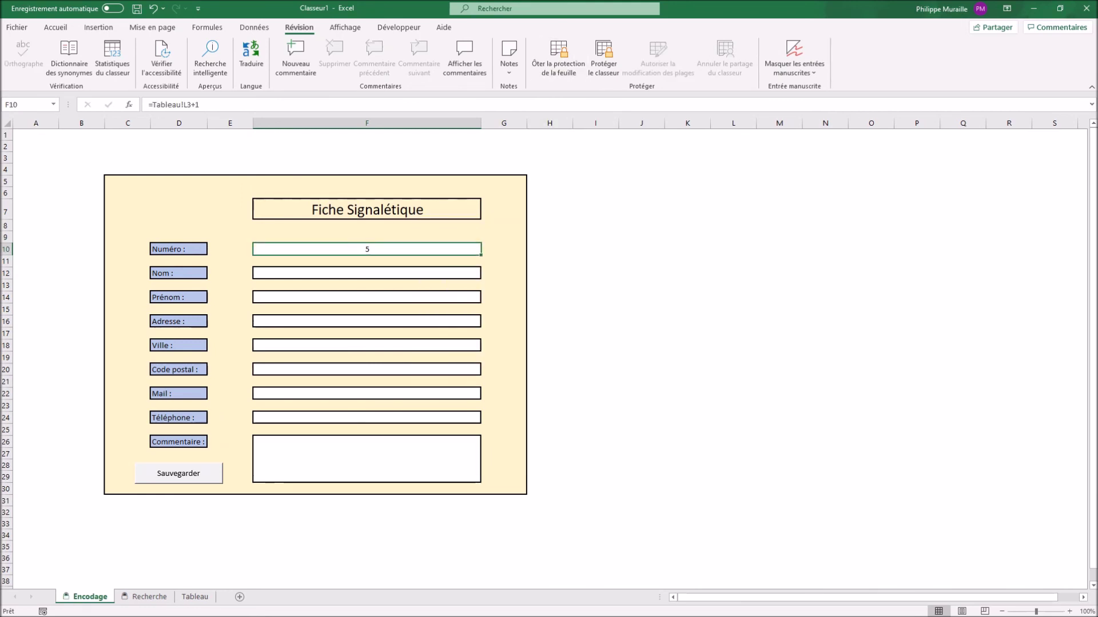
left_click(367, 273)
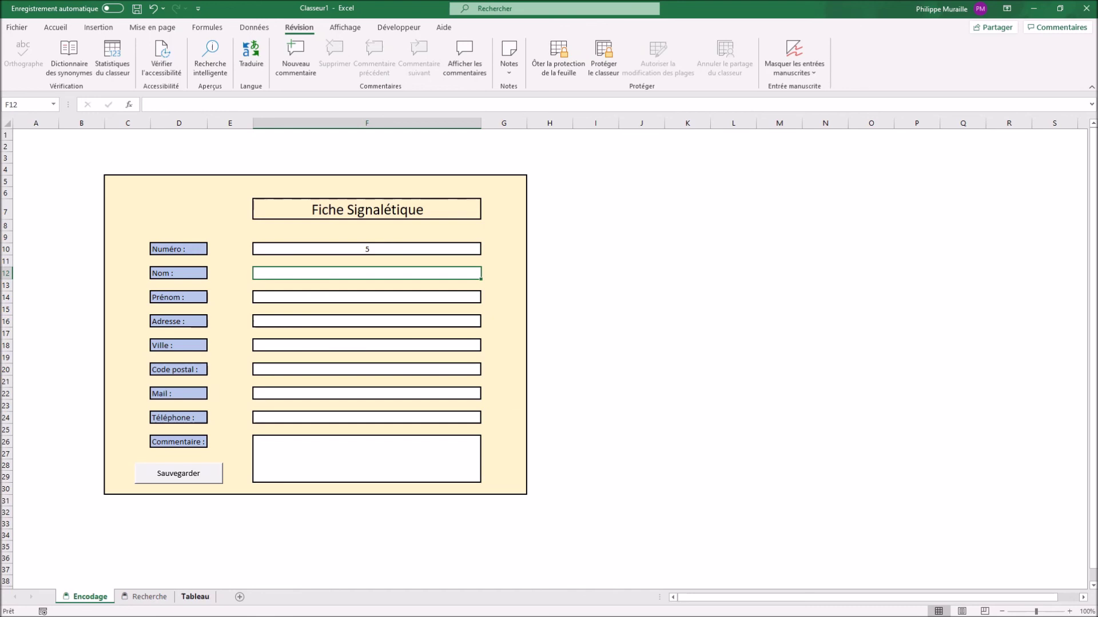
left_click(150, 597)
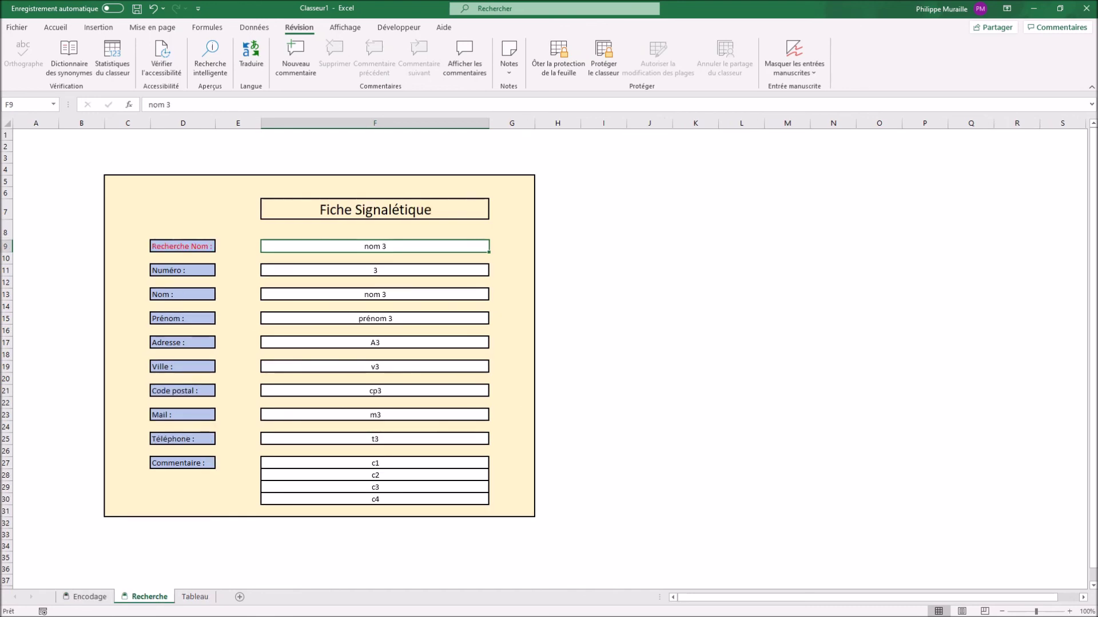